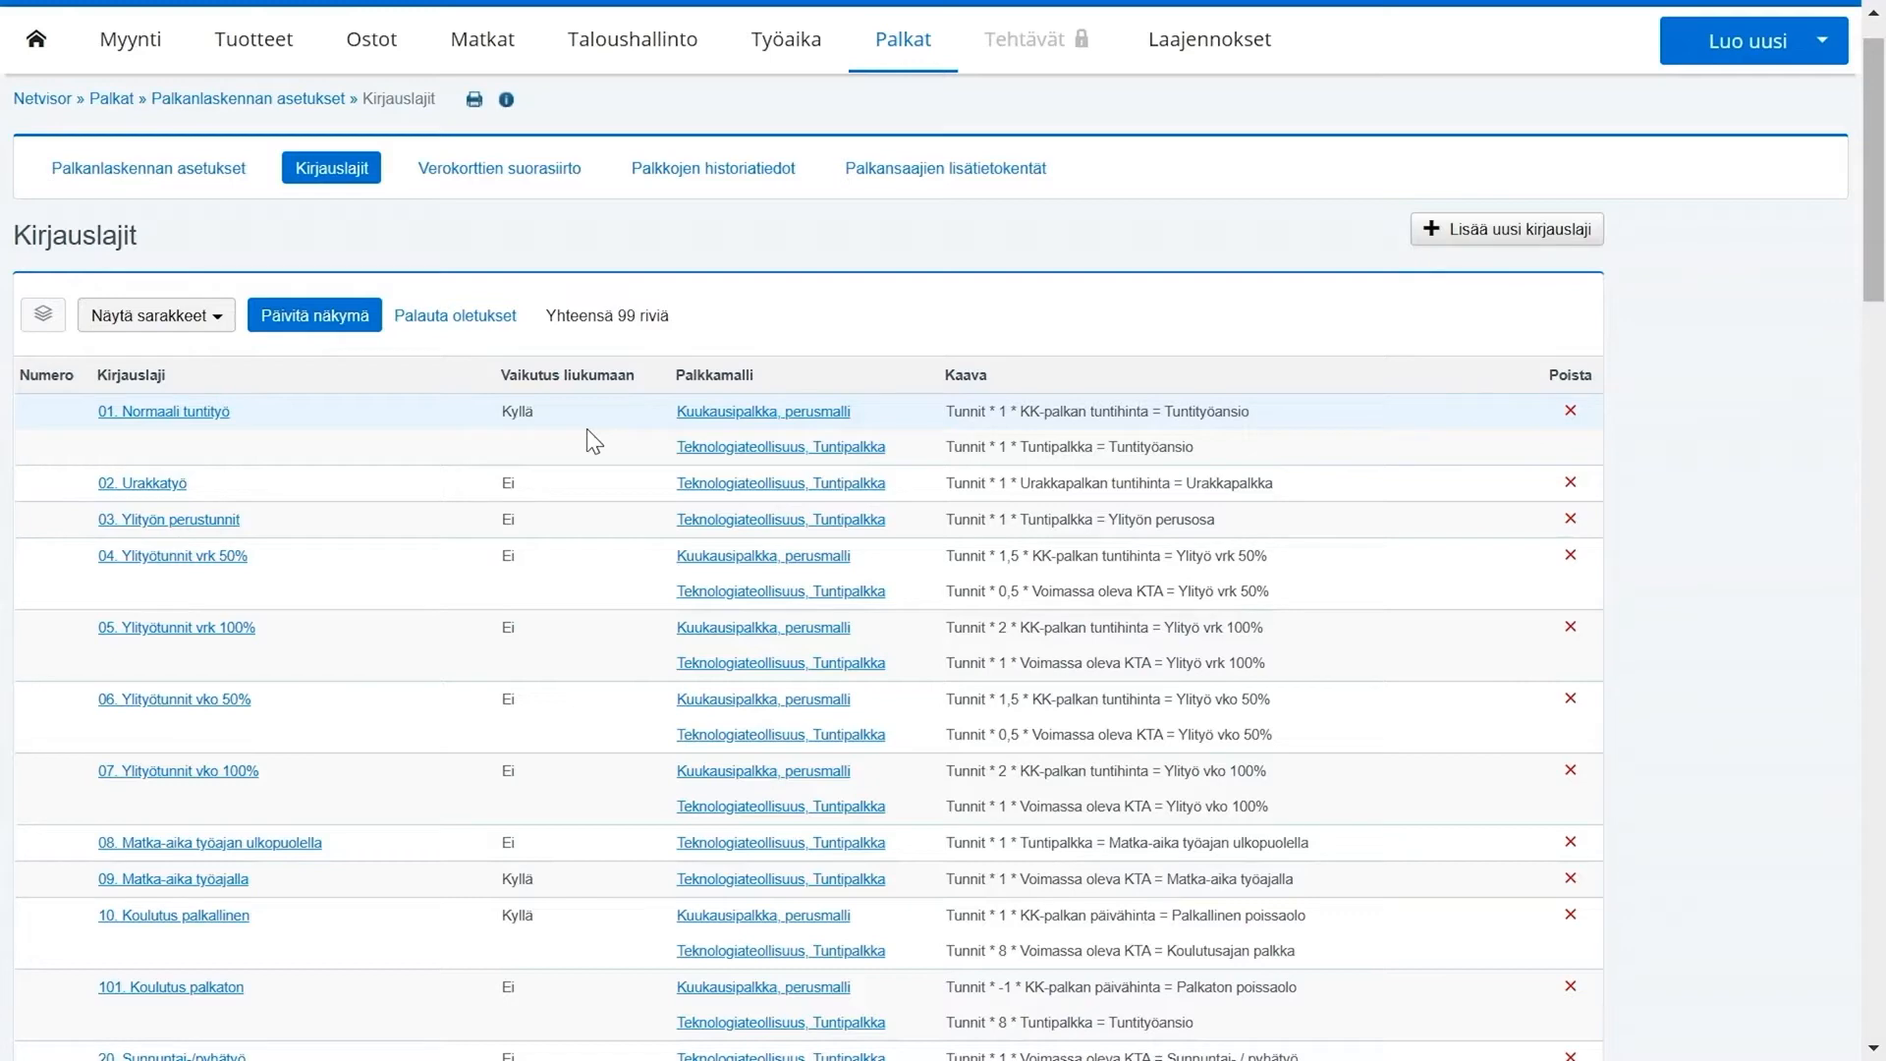
# Step: Open Palkkamallien hallinta and view the Netvisor salary model templates available for copying
pyautogui.scroll(1, 586, 429)
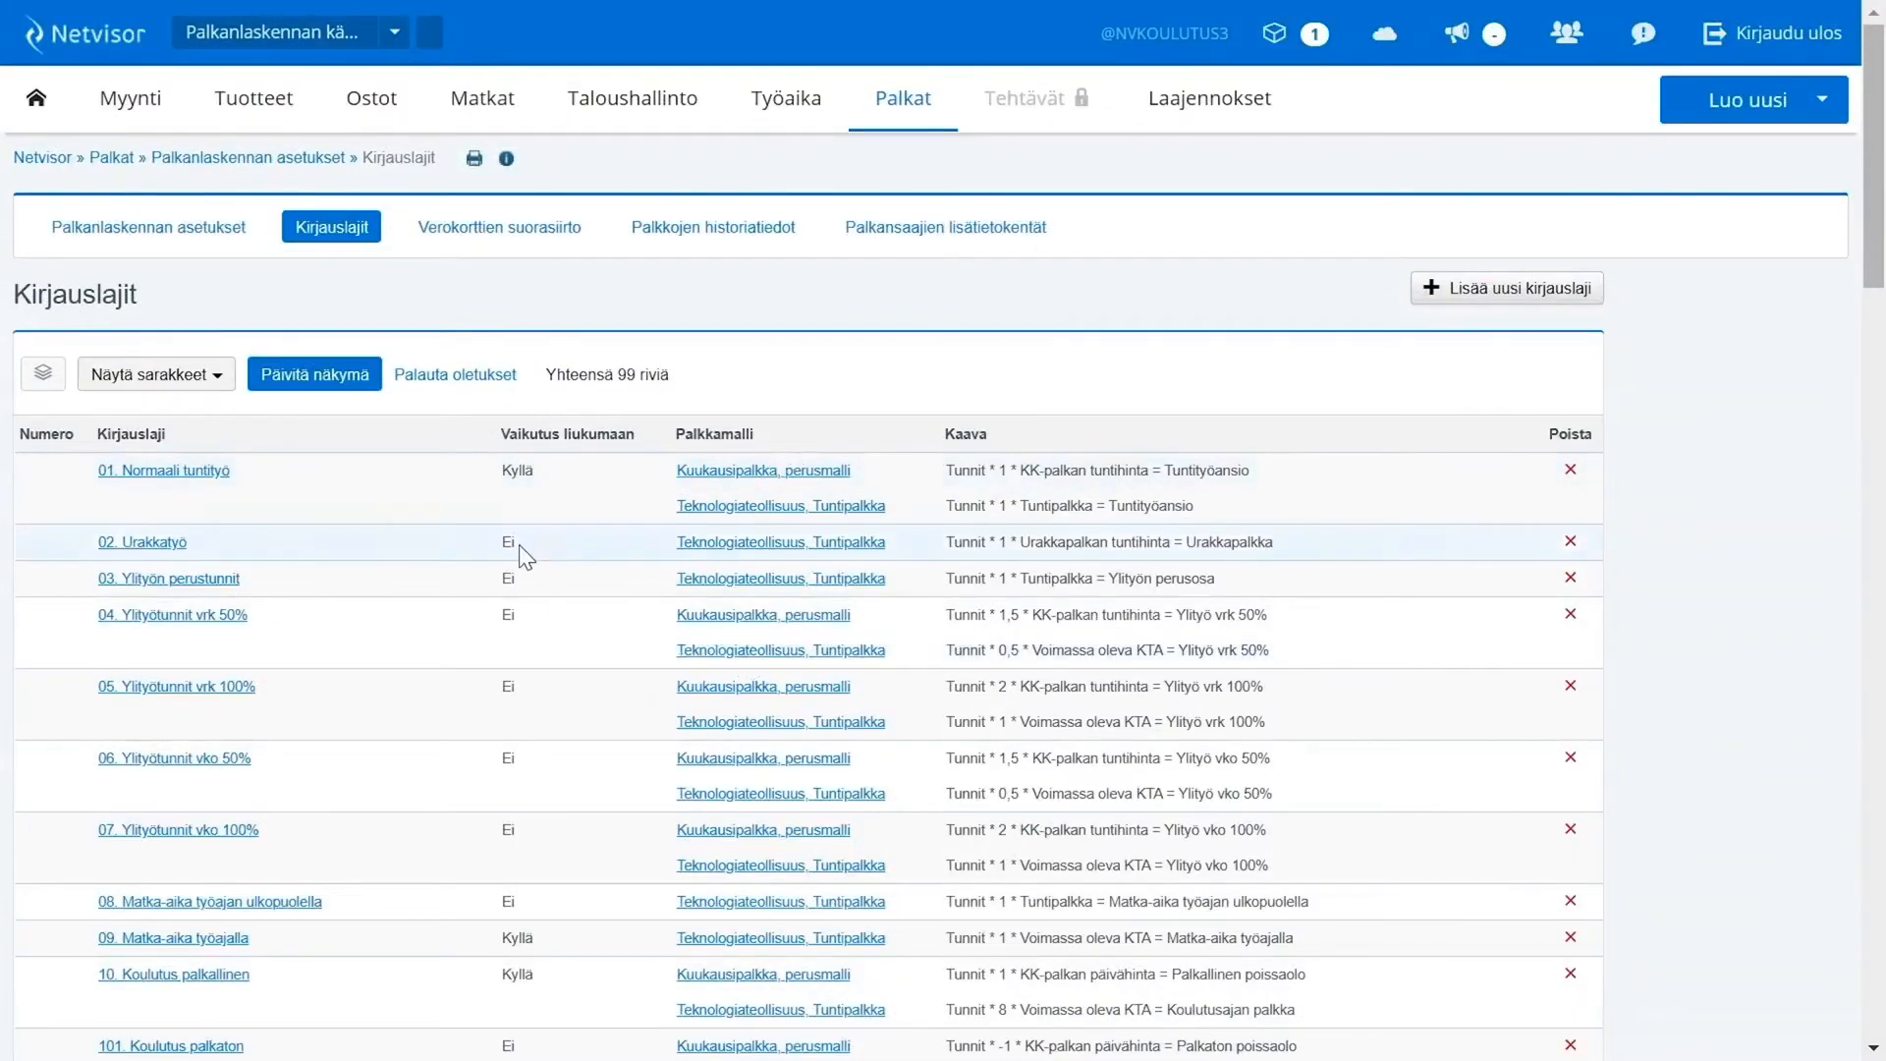
pyautogui.moveTo(898, 120)
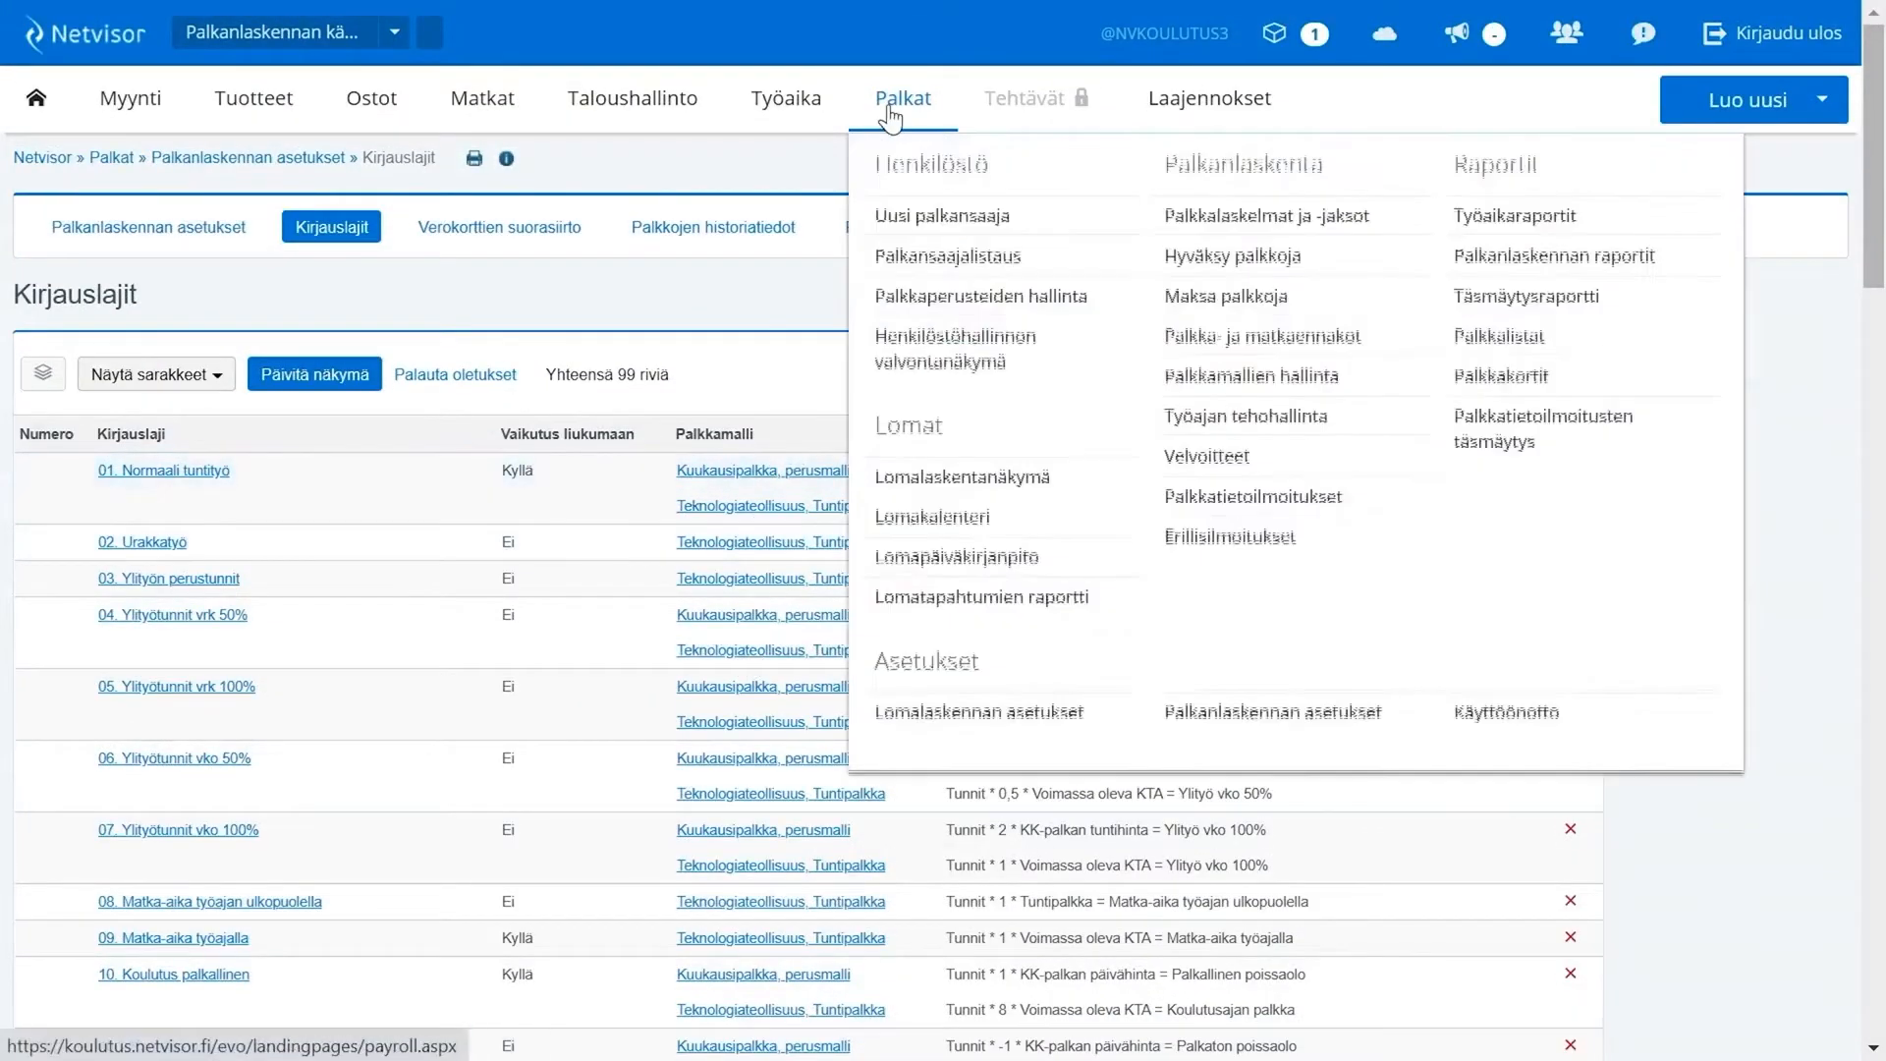
pyautogui.click(1215, 392)
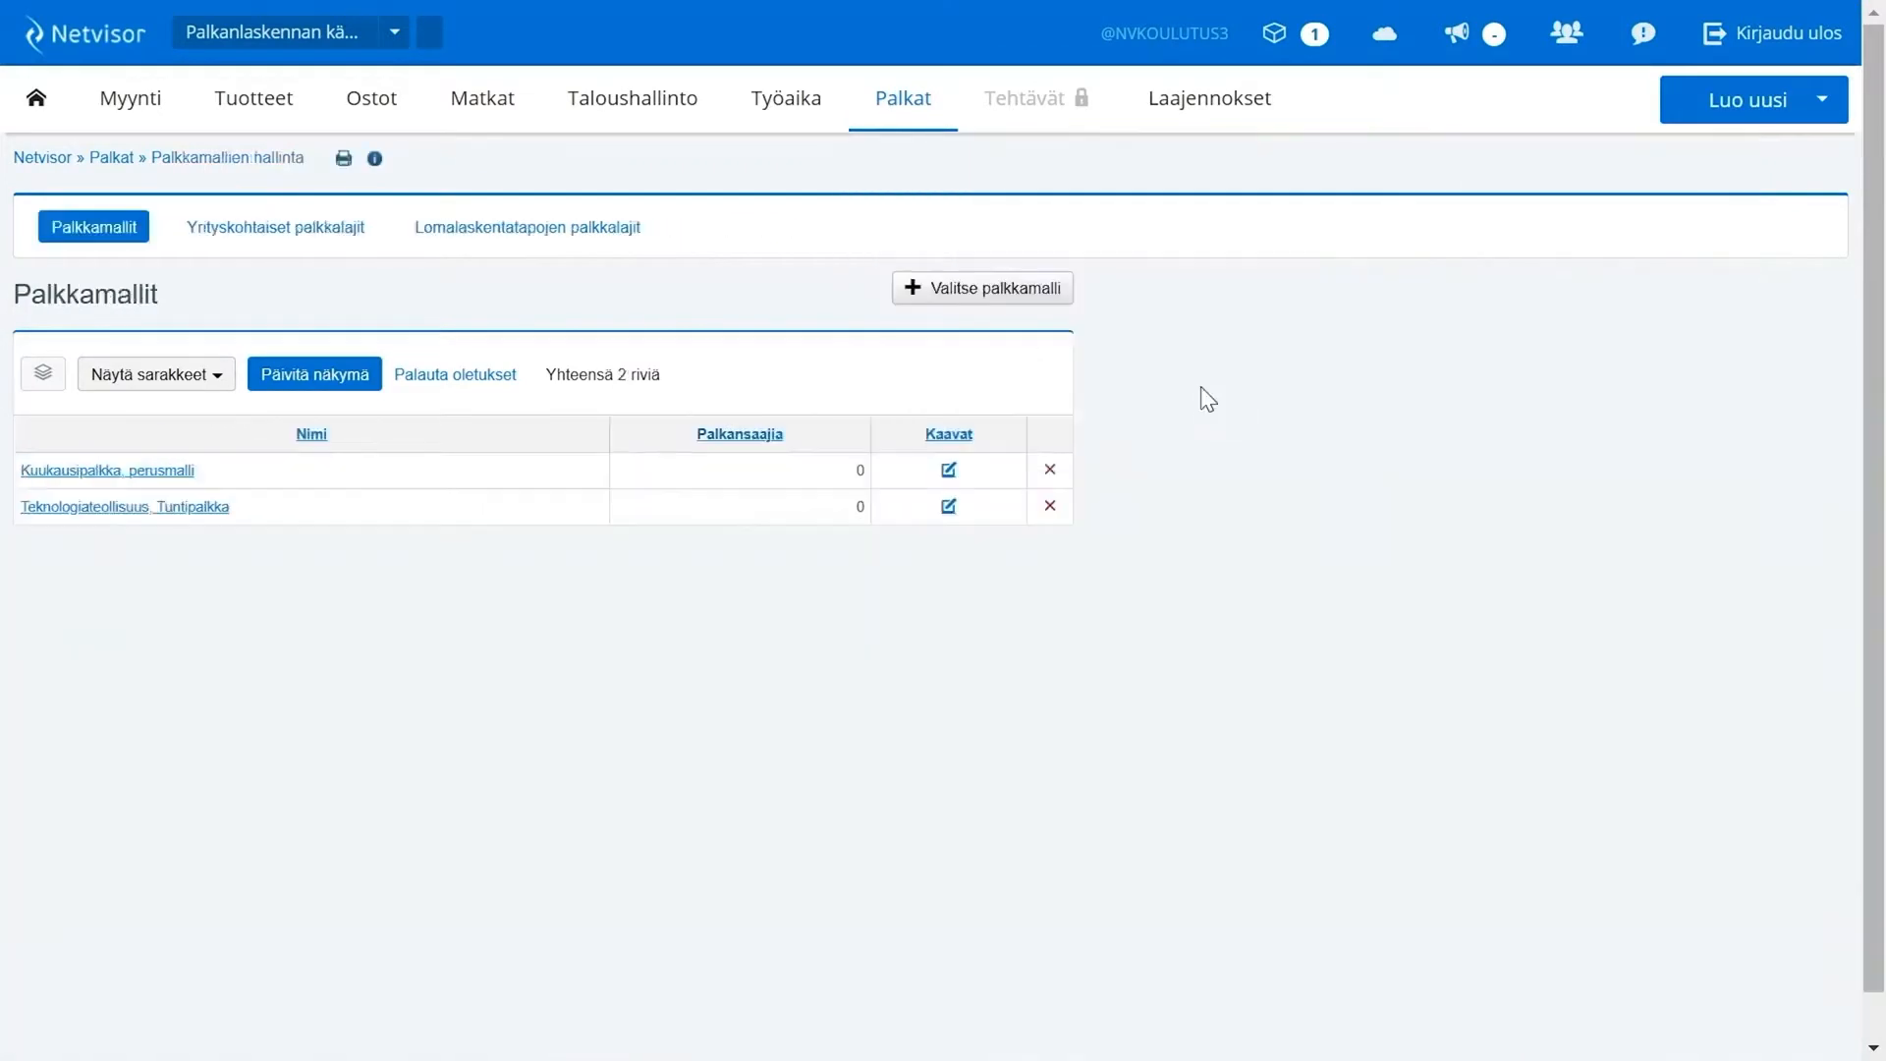
pyautogui.click(1021, 308)
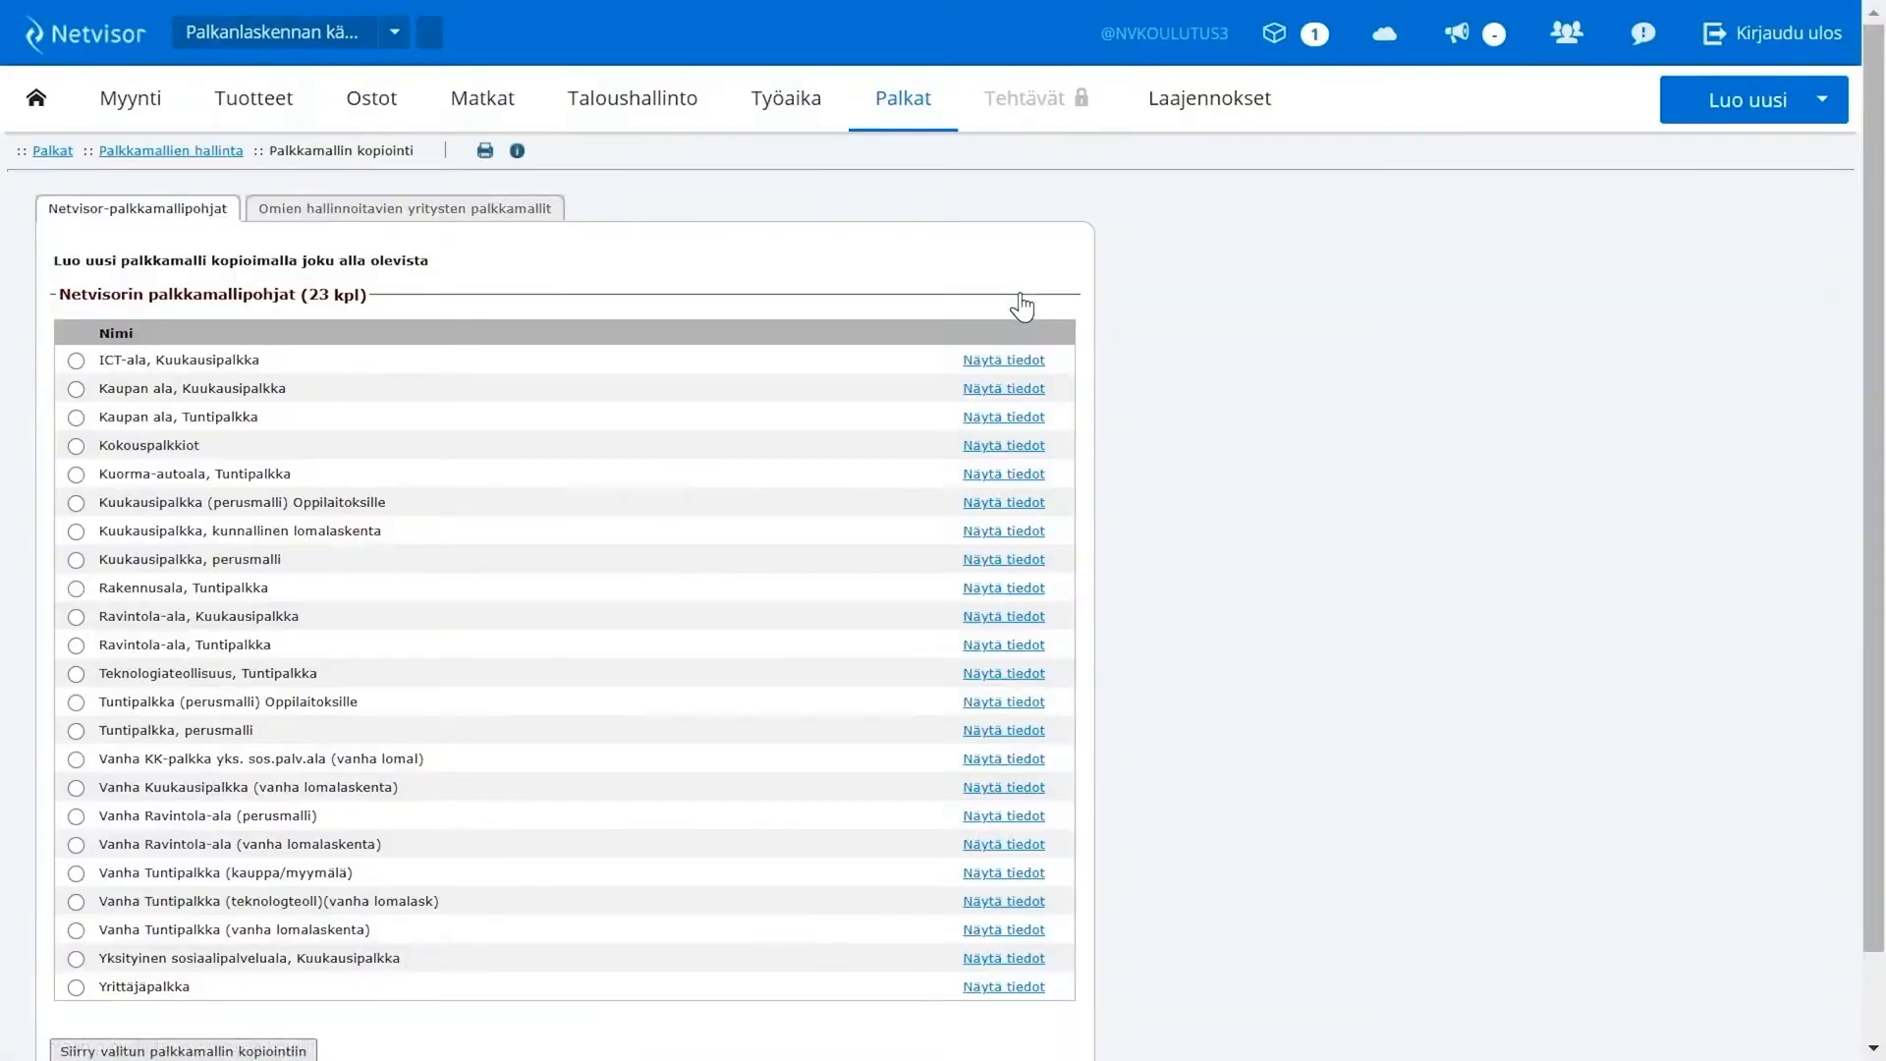
# Step: Go to the payroll Käyttöönotto phases and open the entry type list from Kirjauslajien tarkastus ja lisäys
pyautogui.click(899, 122)
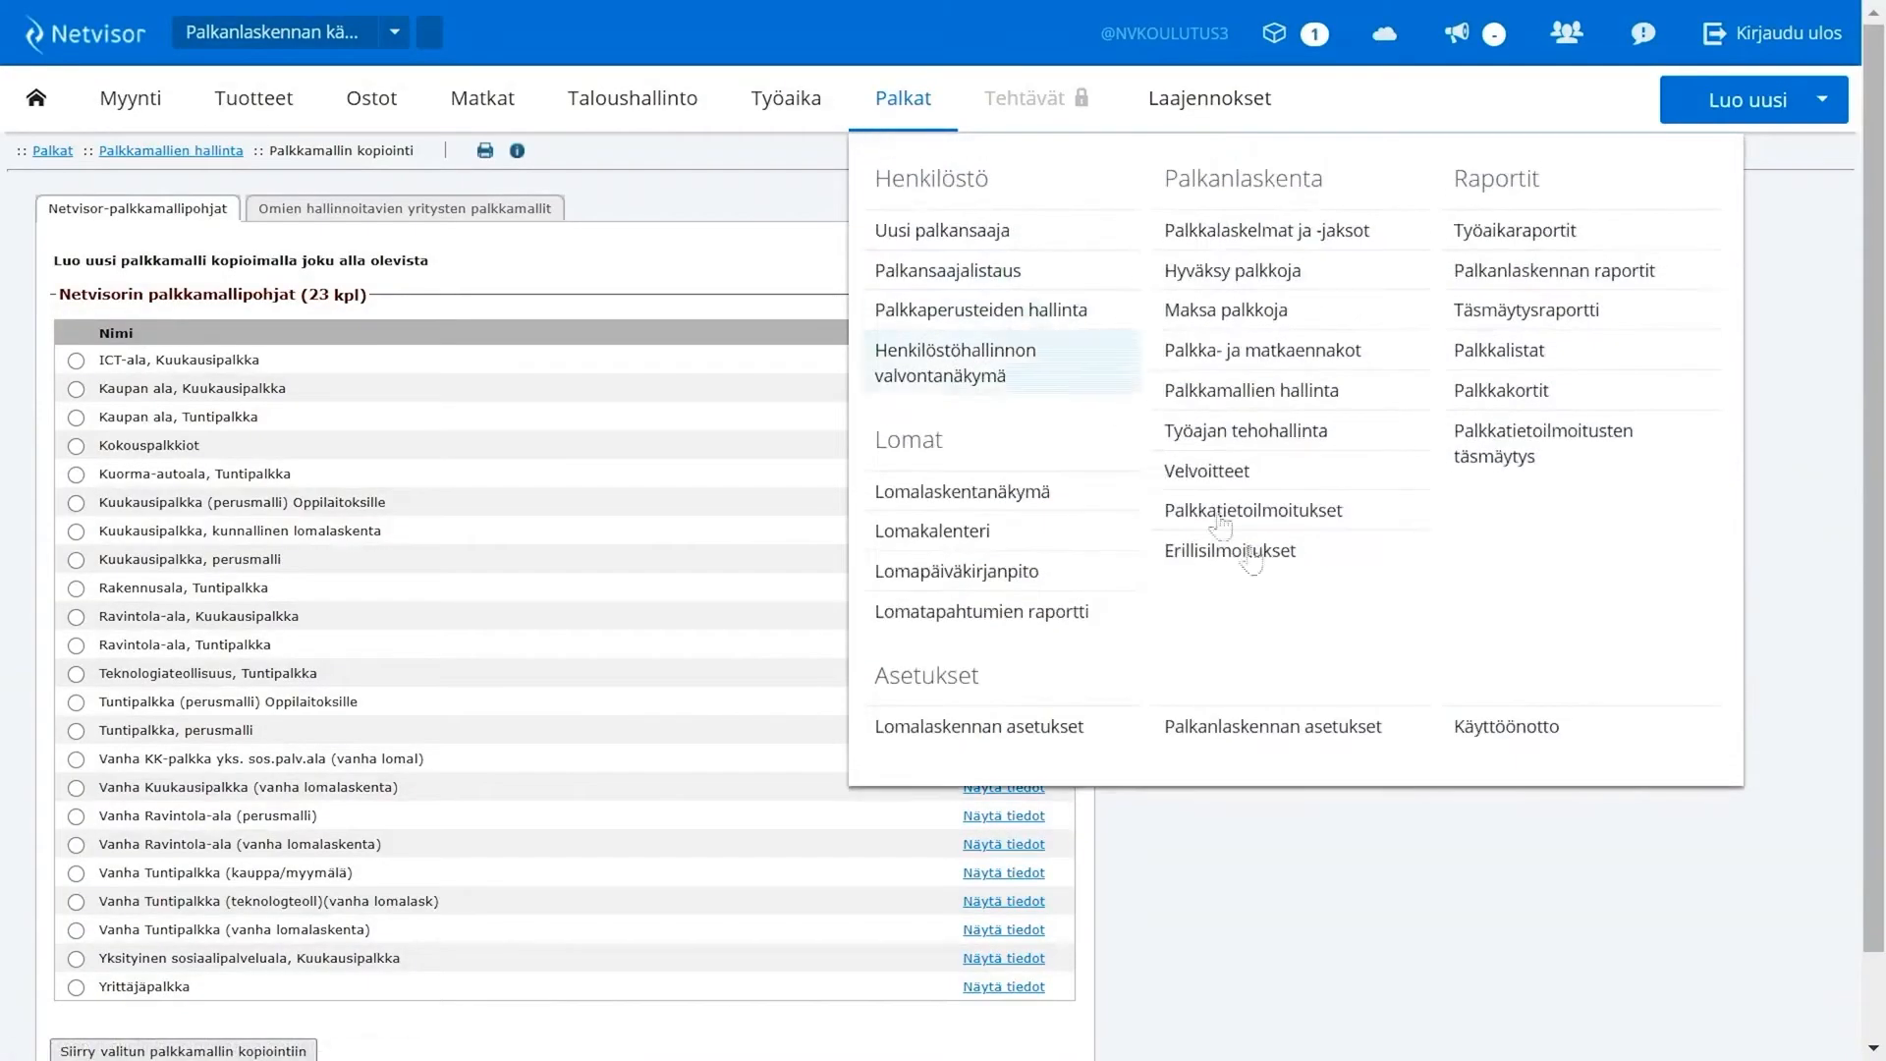
pyautogui.click(1520, 738)
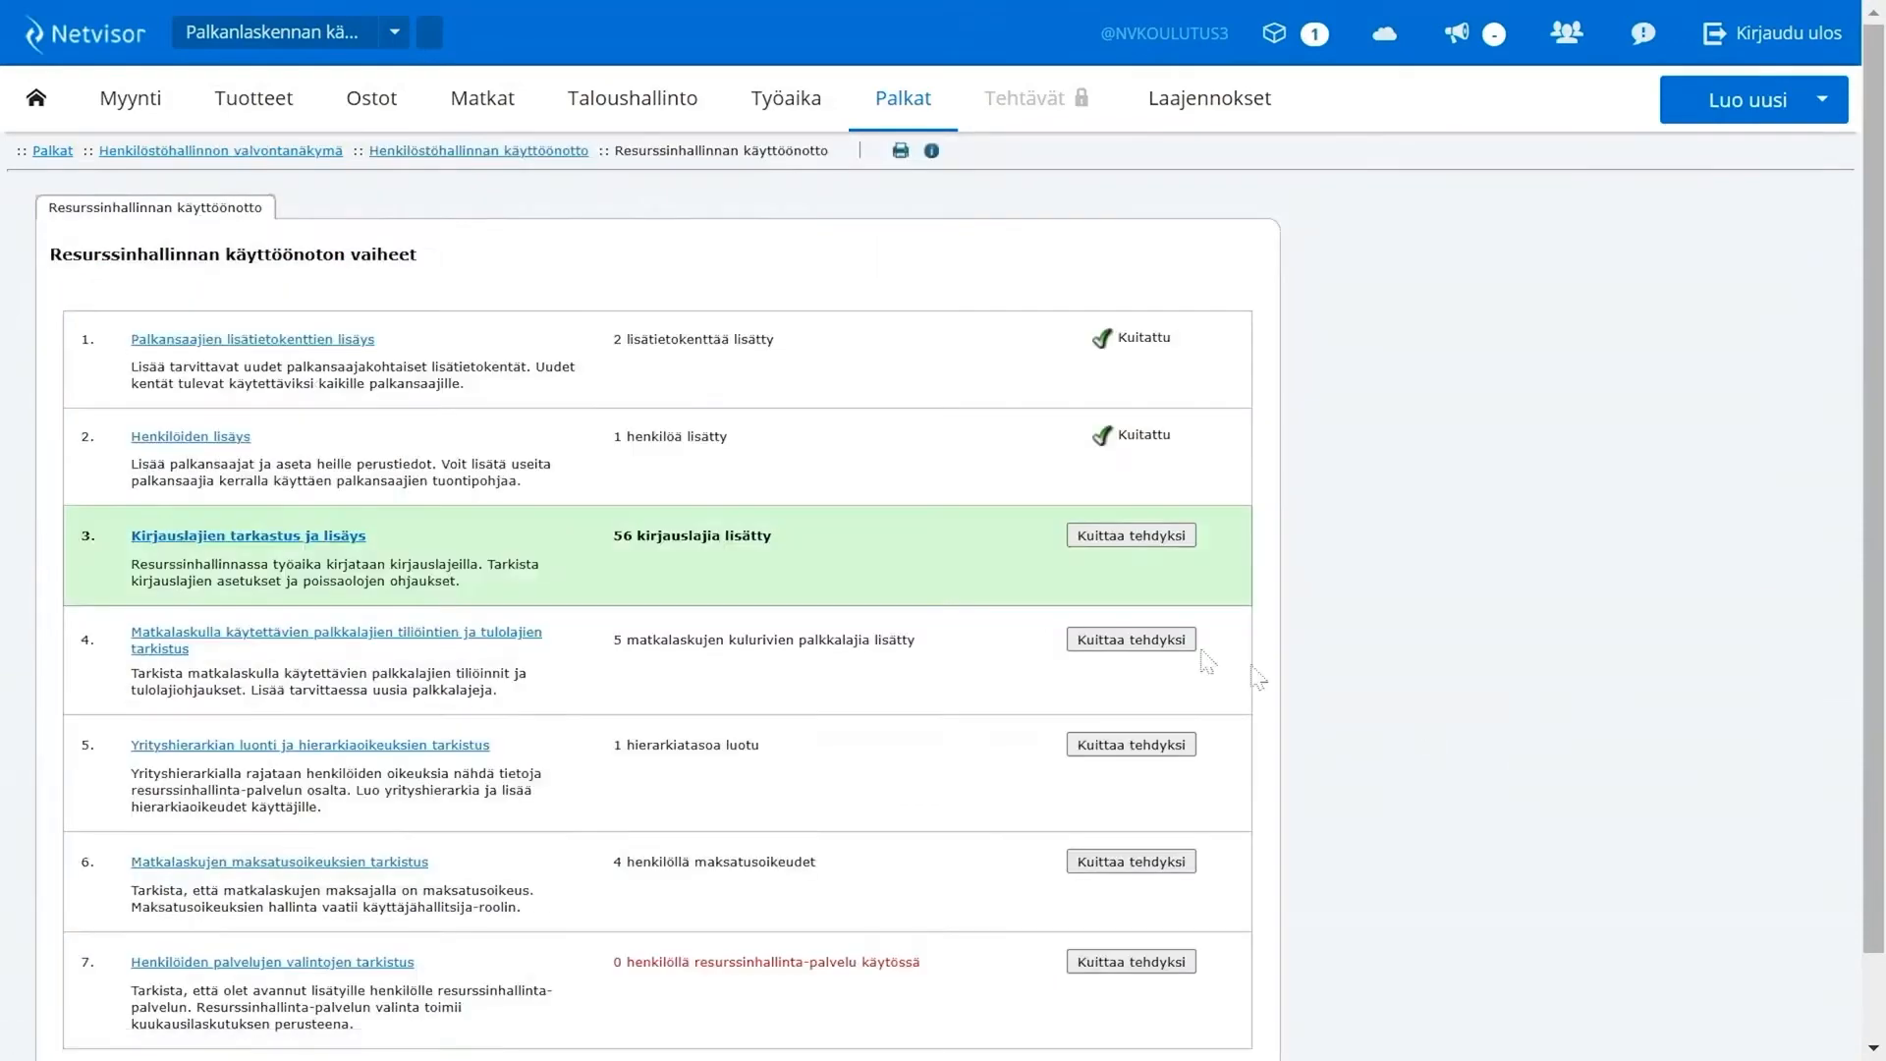
pyautogui.click(314, 538)
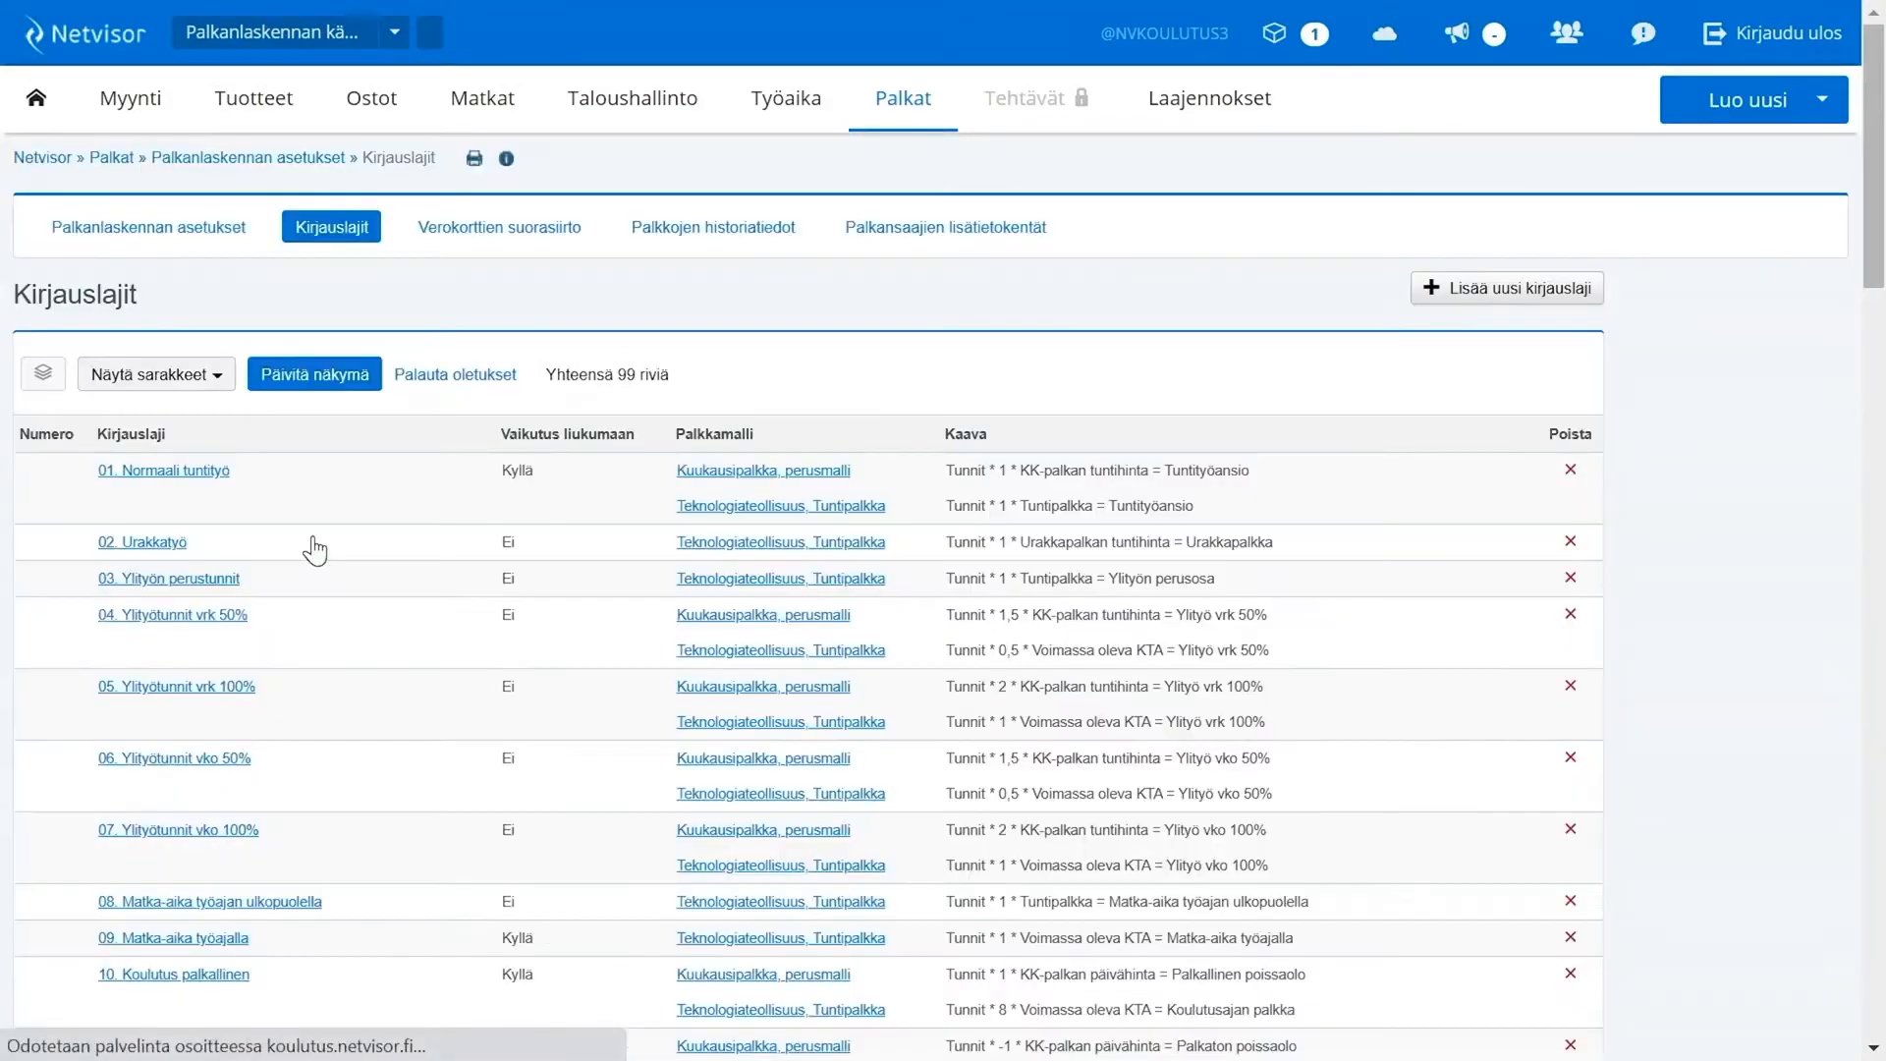
pyautogui.scroll(-1, 435, 531)
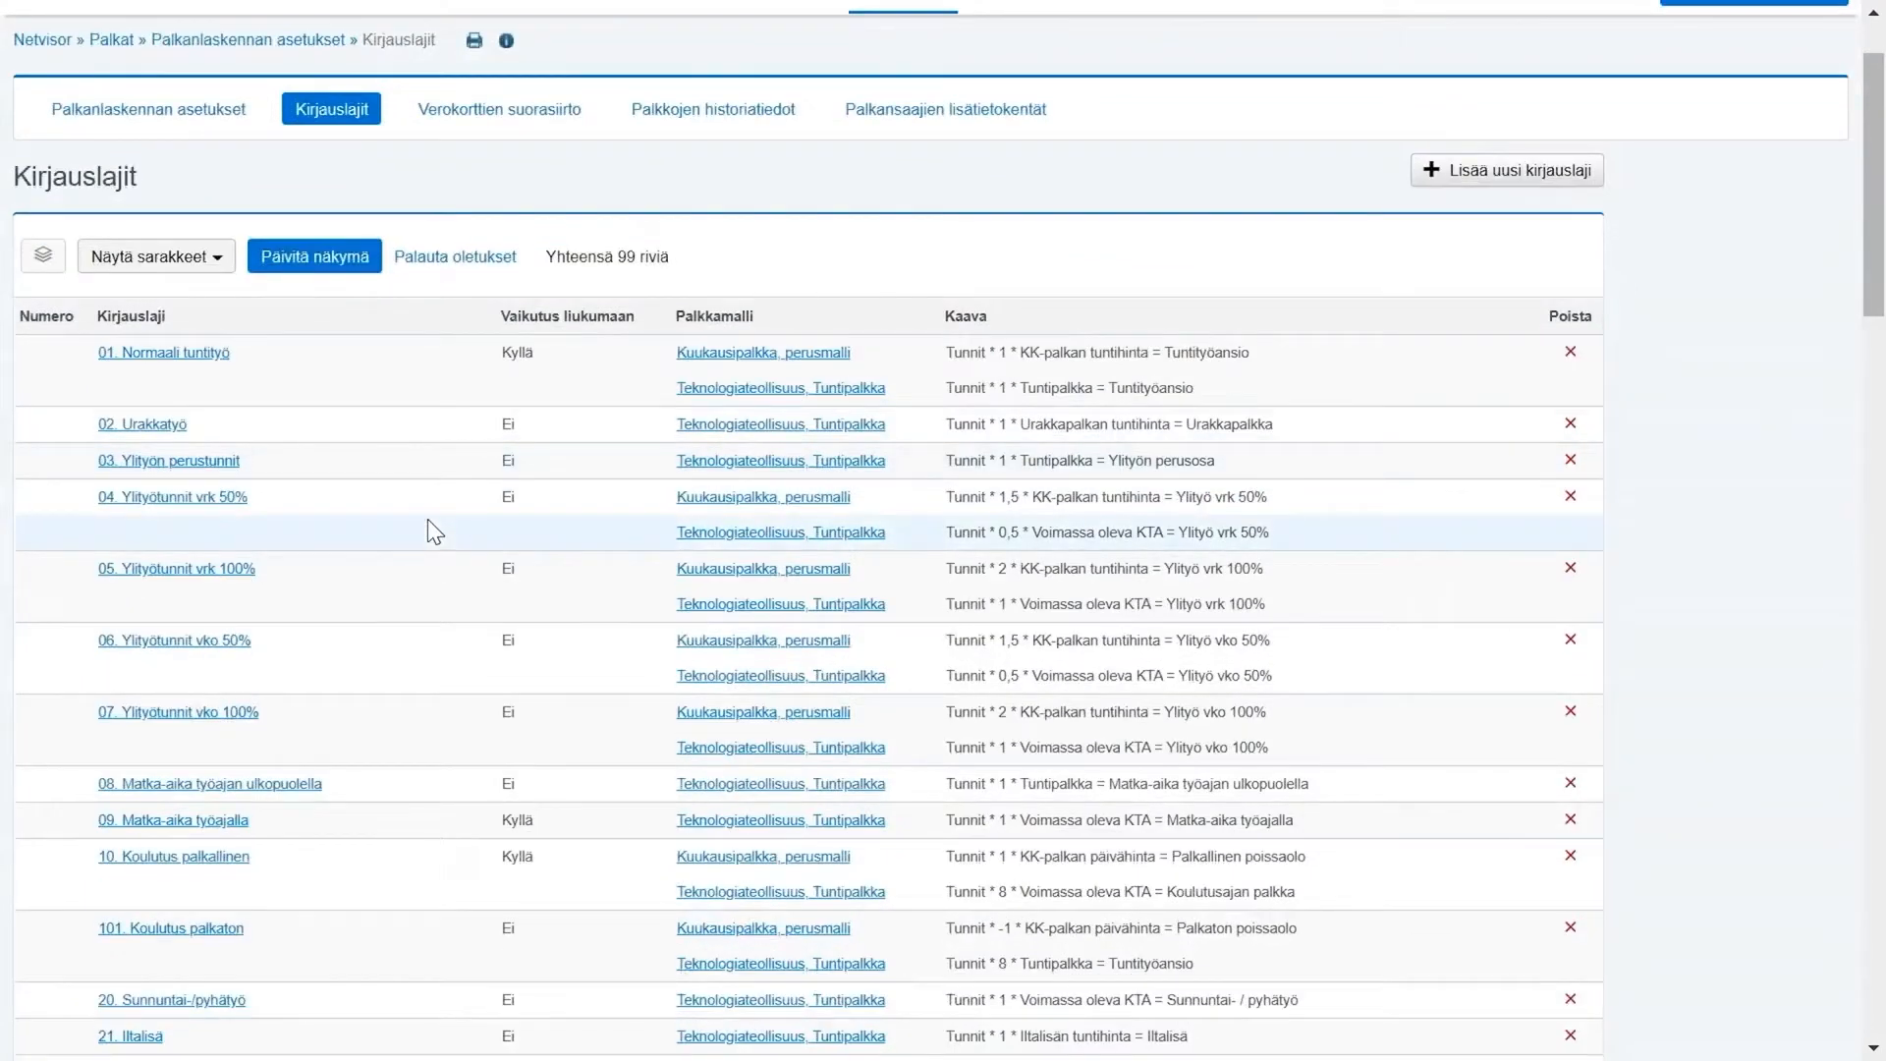
# Step: Open the entry type 01. Normaali tuntityö and examine its Luonne and Yksikkö options
pyautogui.click(190, 353)
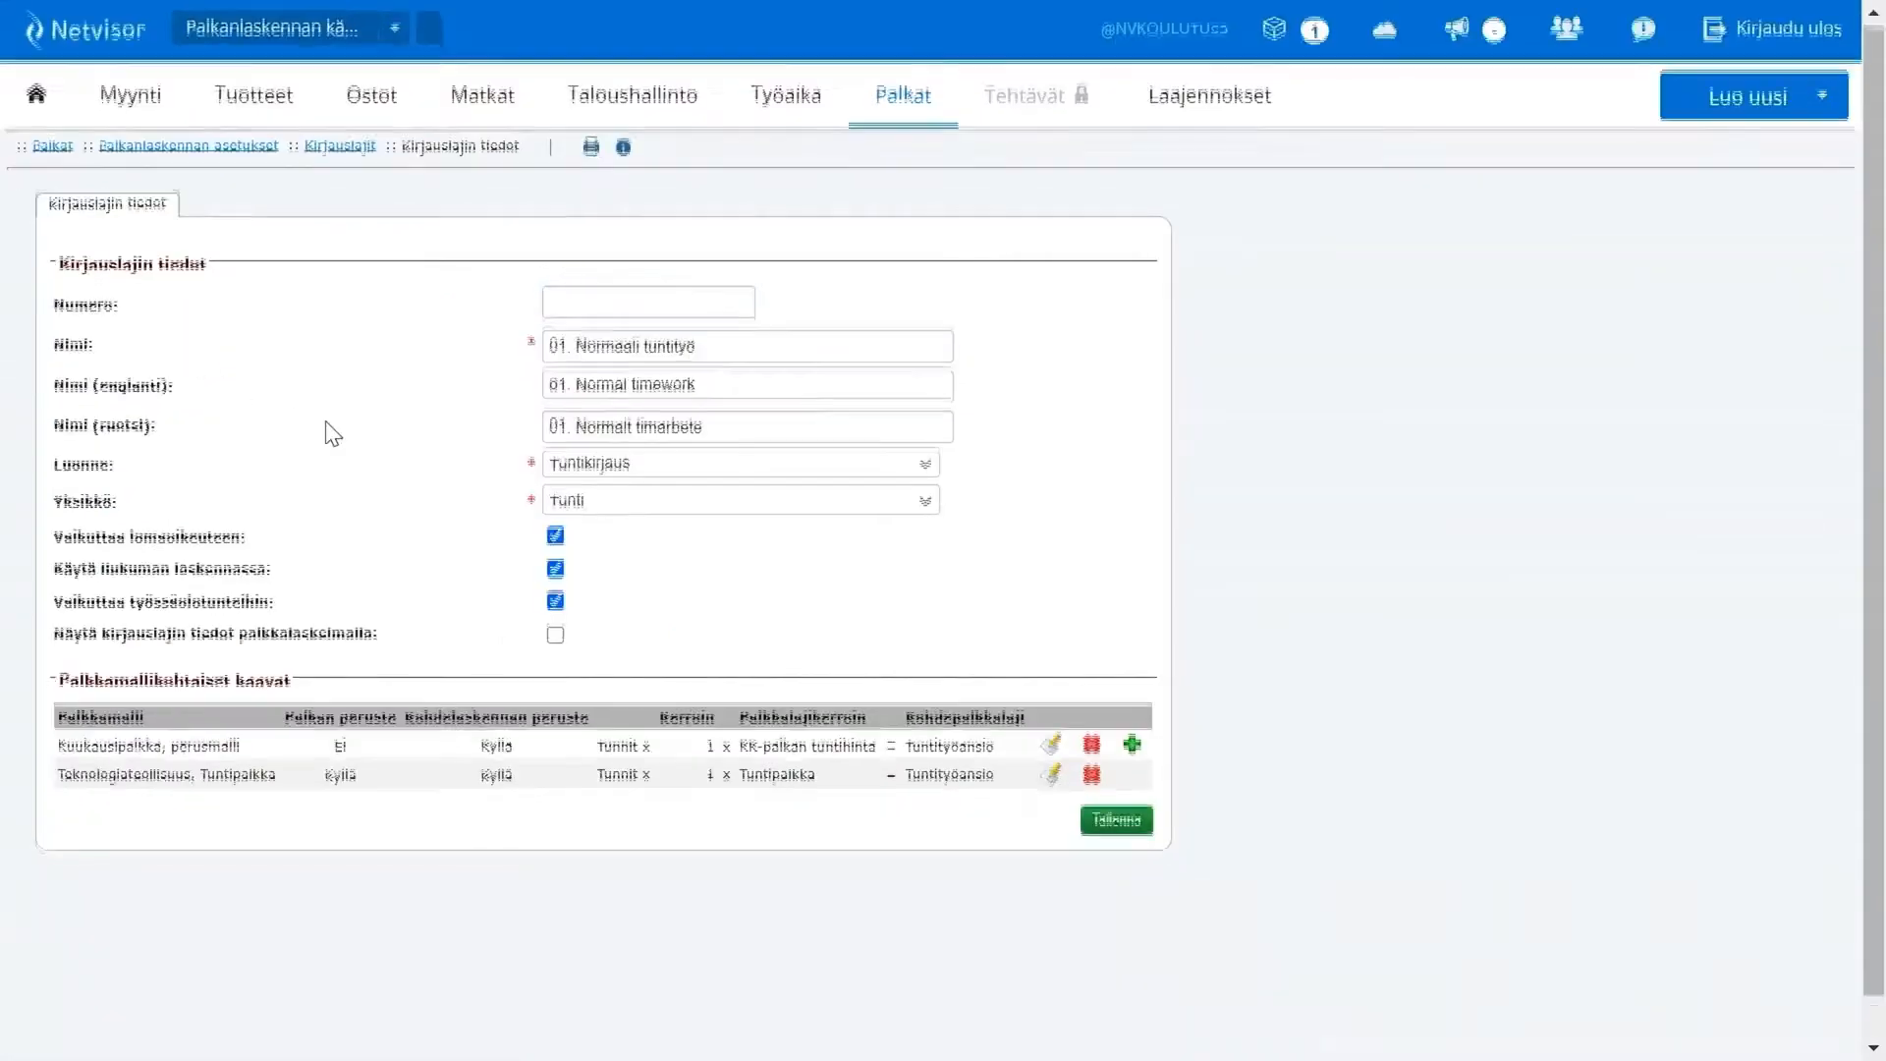
pyautogui.scroll(-1, 333, 434)
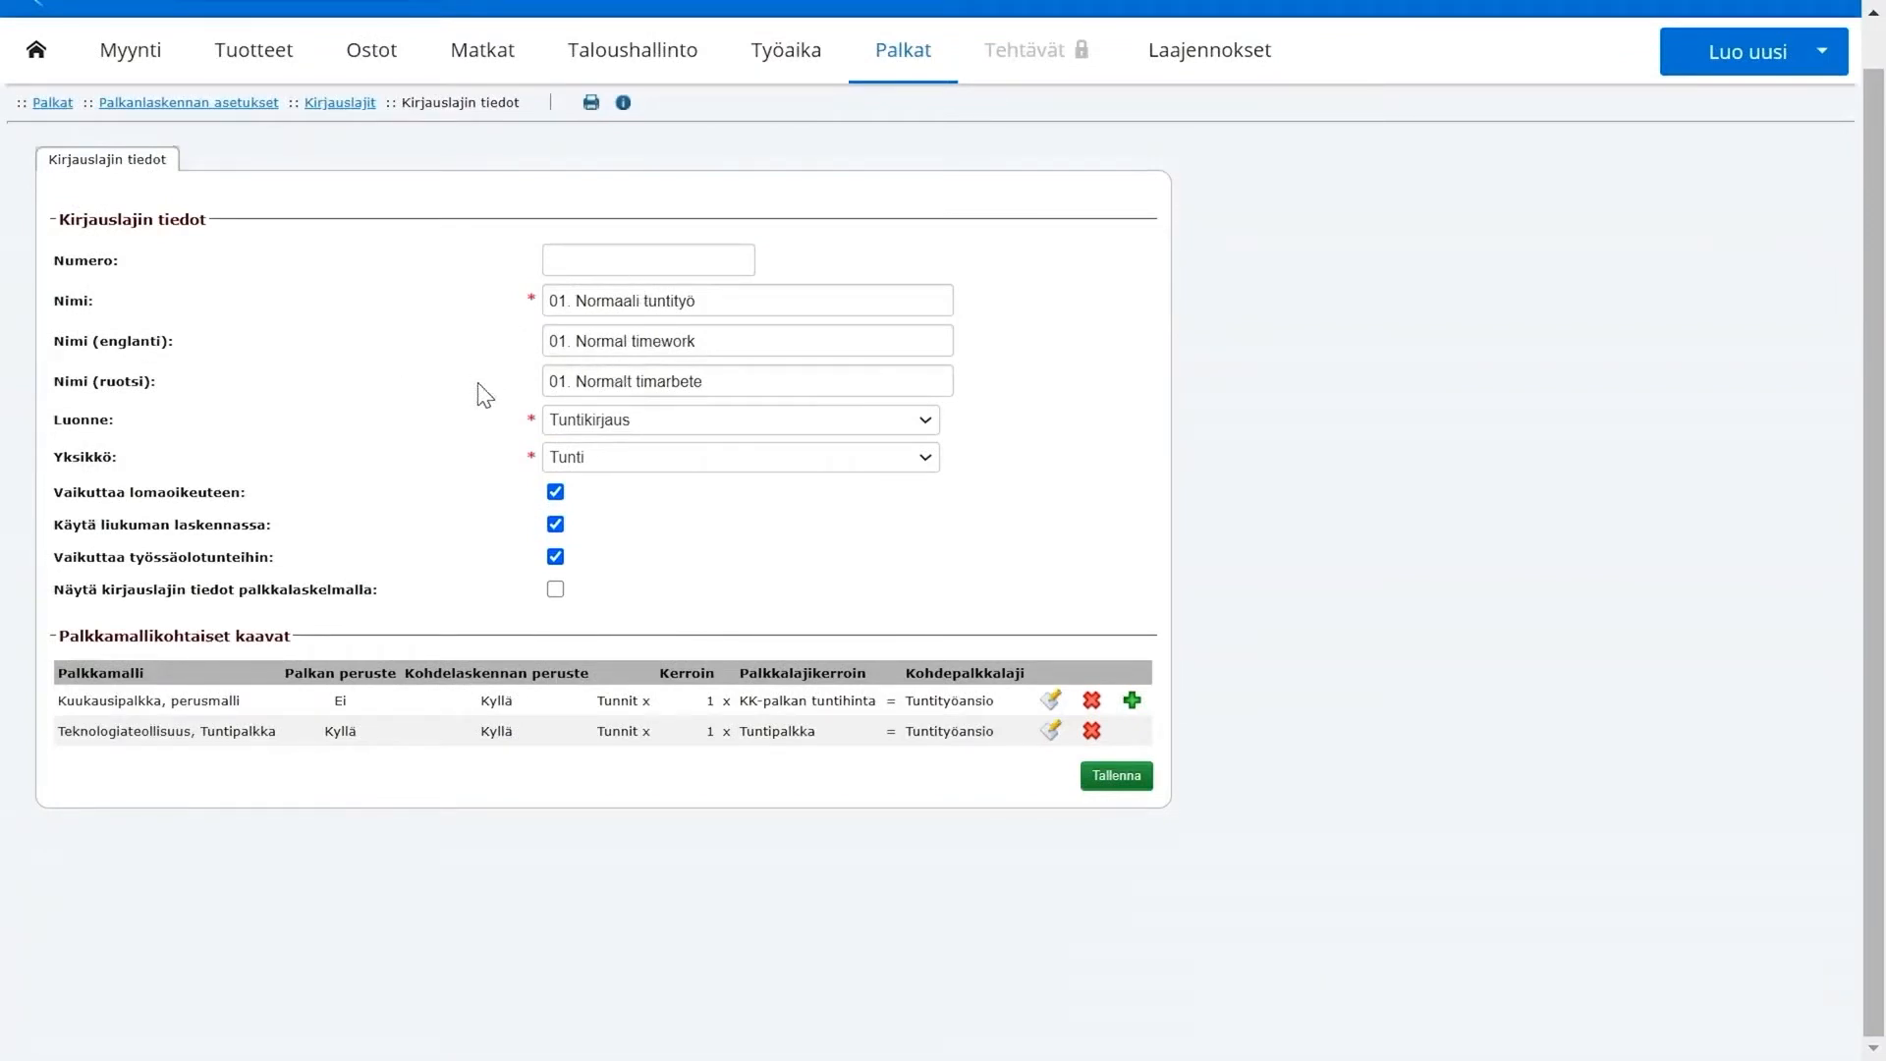
pyautogui.click(738, 422)
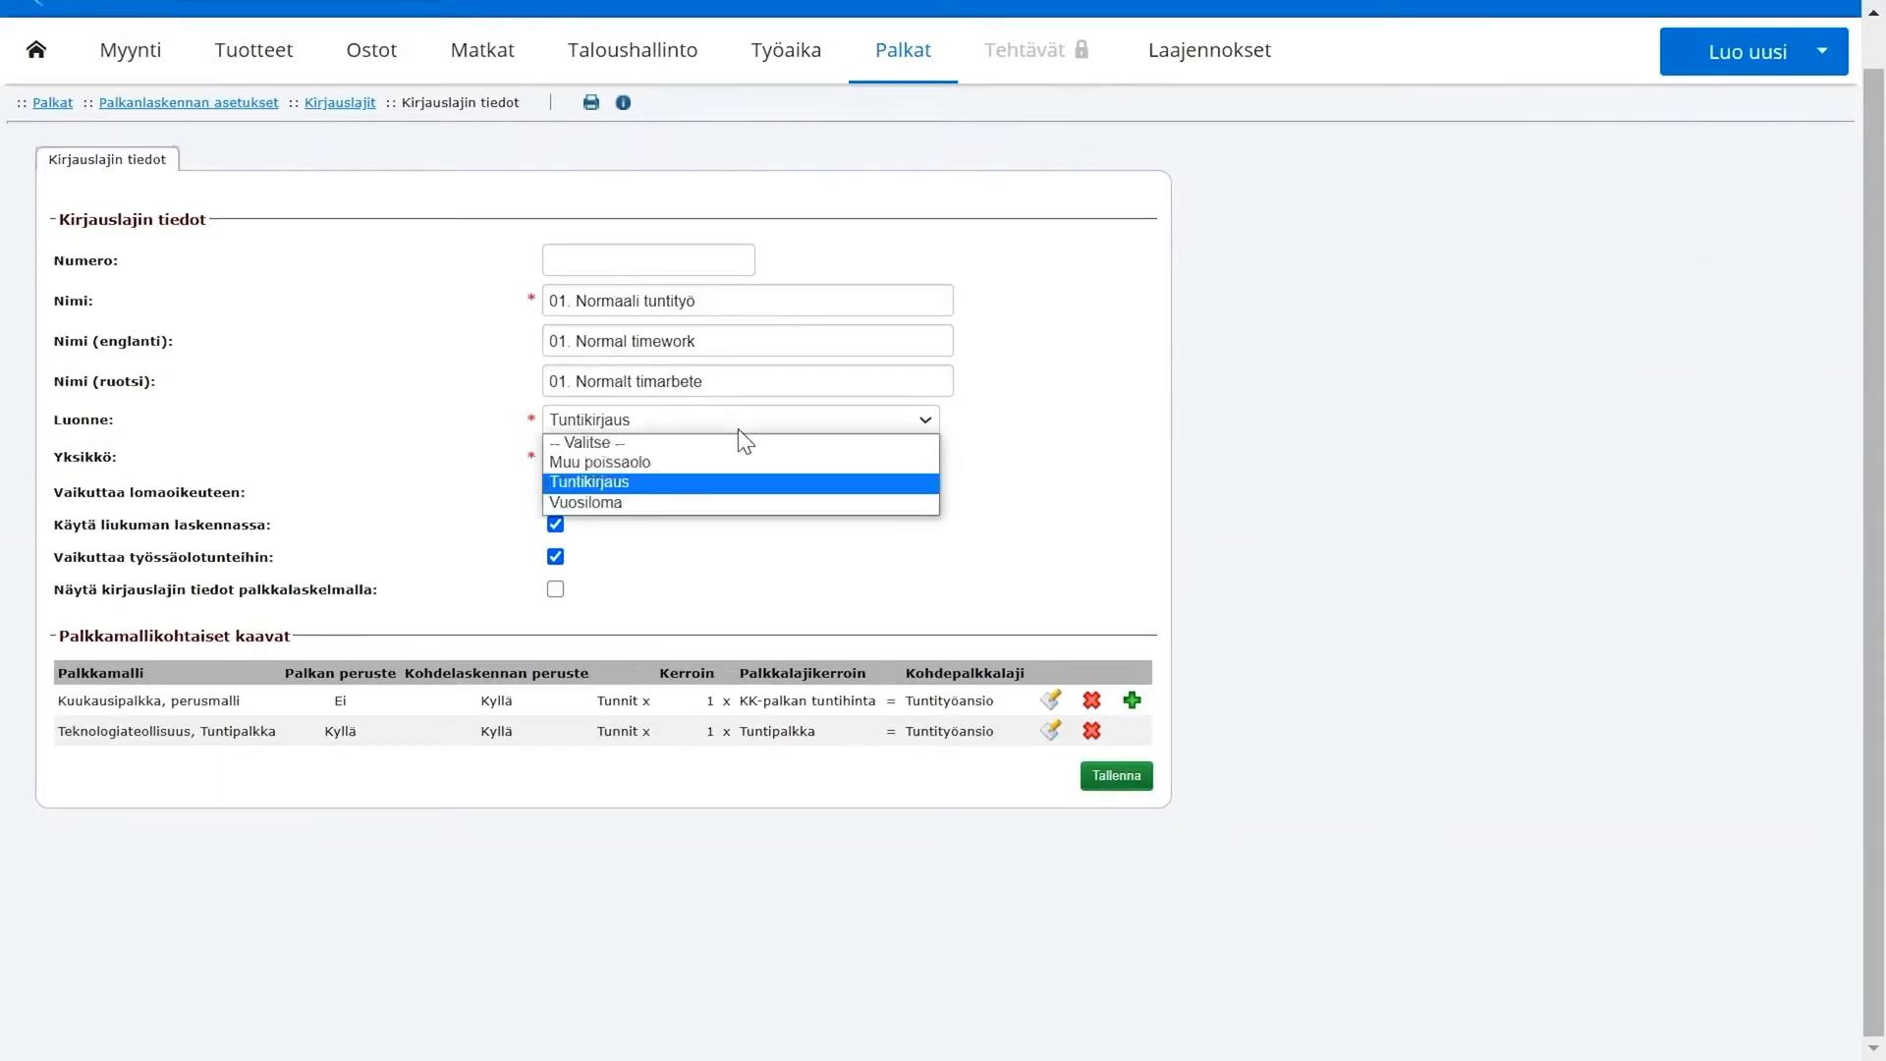
pyautogui.click(738, 428)
pyautogui.click(735, 458)
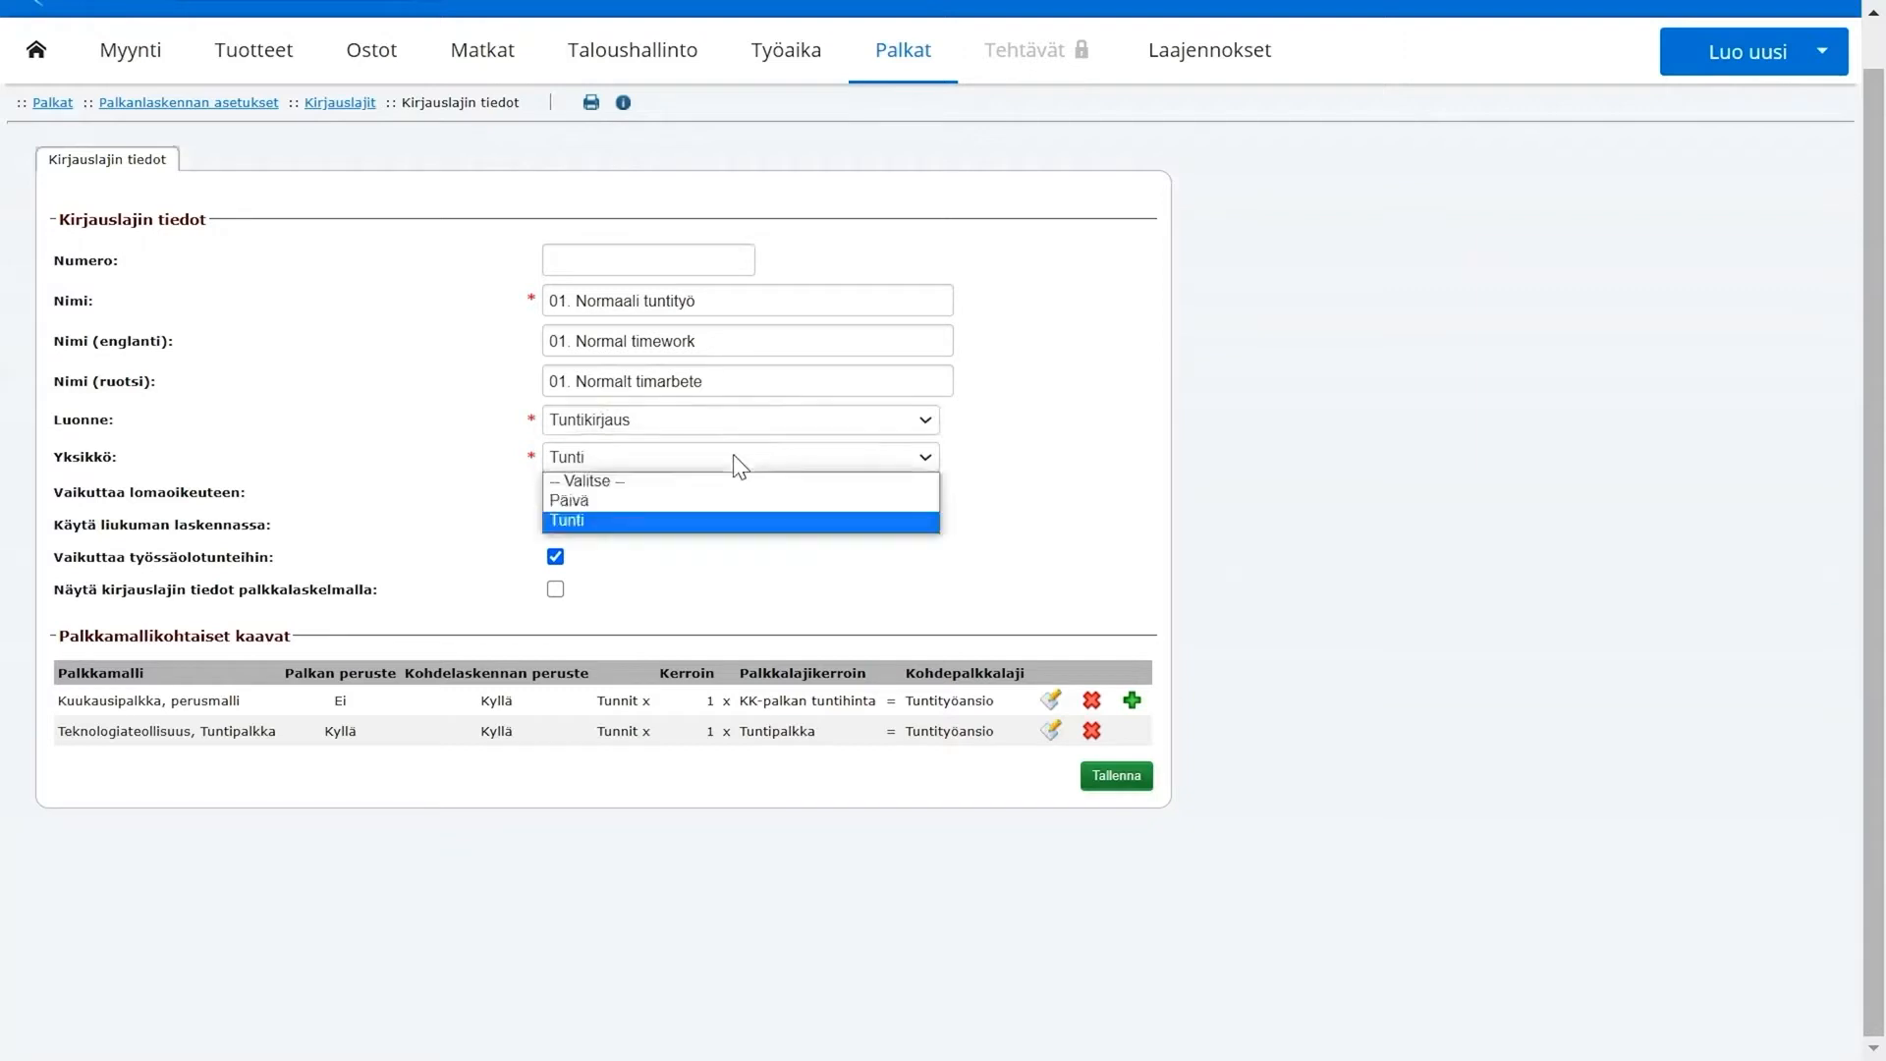
pyautogui.click(735, 457)
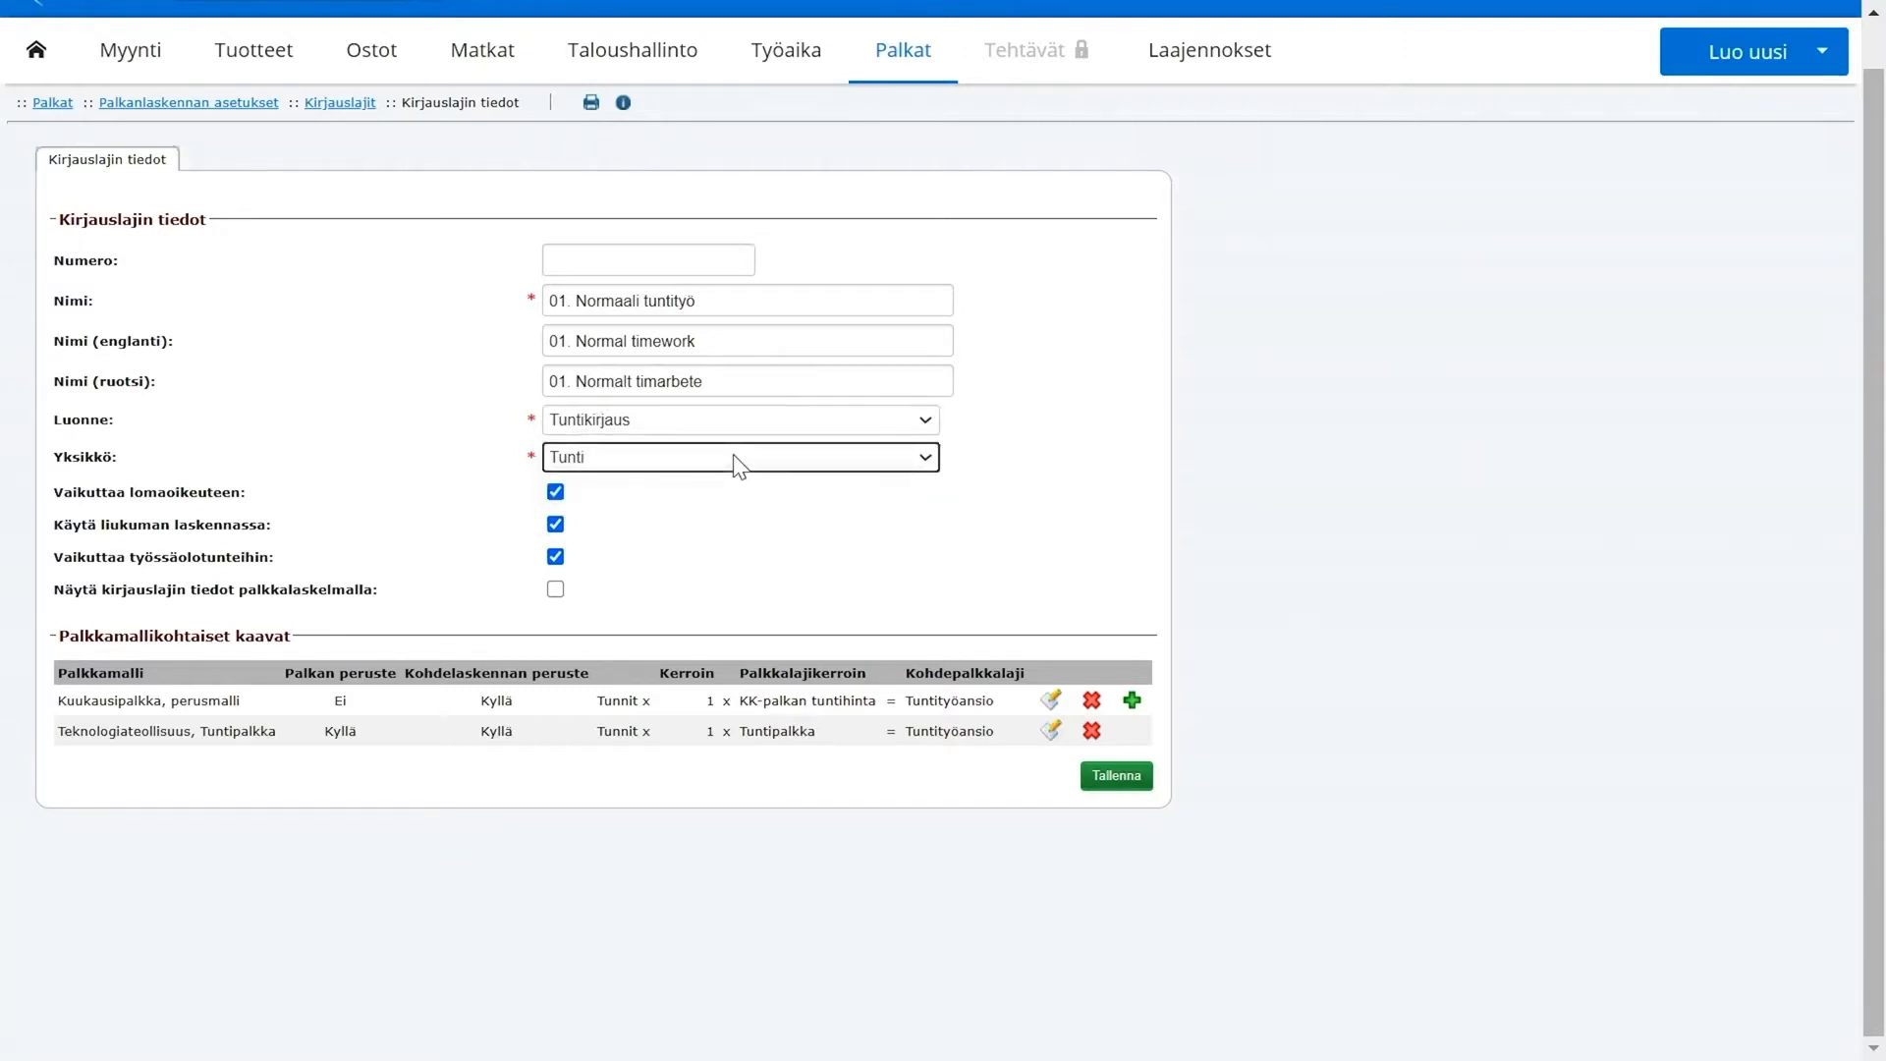
pyautogui.click(315, 503)
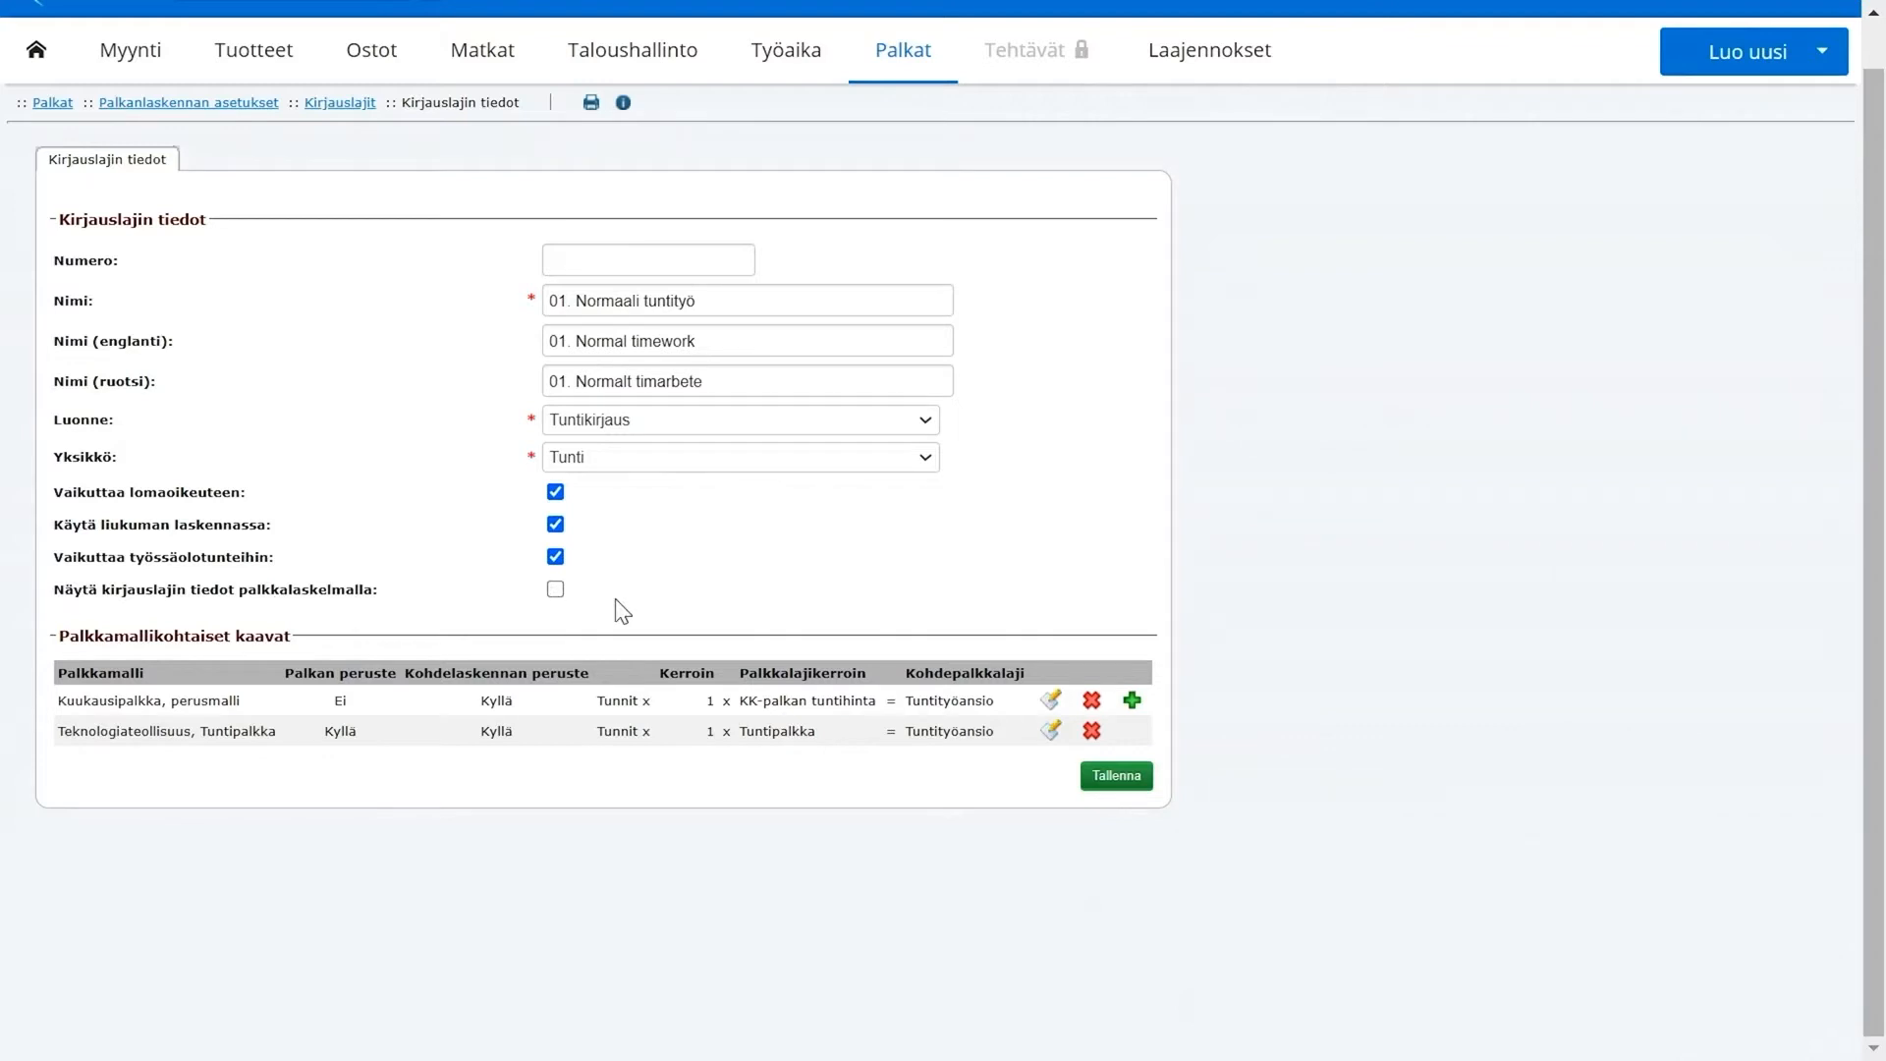
# Step: Open both salary model formulas of 01. Normaali tuntityö for editing, save the entry type, and return to the Kirjauslajit list
pyautogui.click(1052, 701)
pyautogui.click(1466, 748)
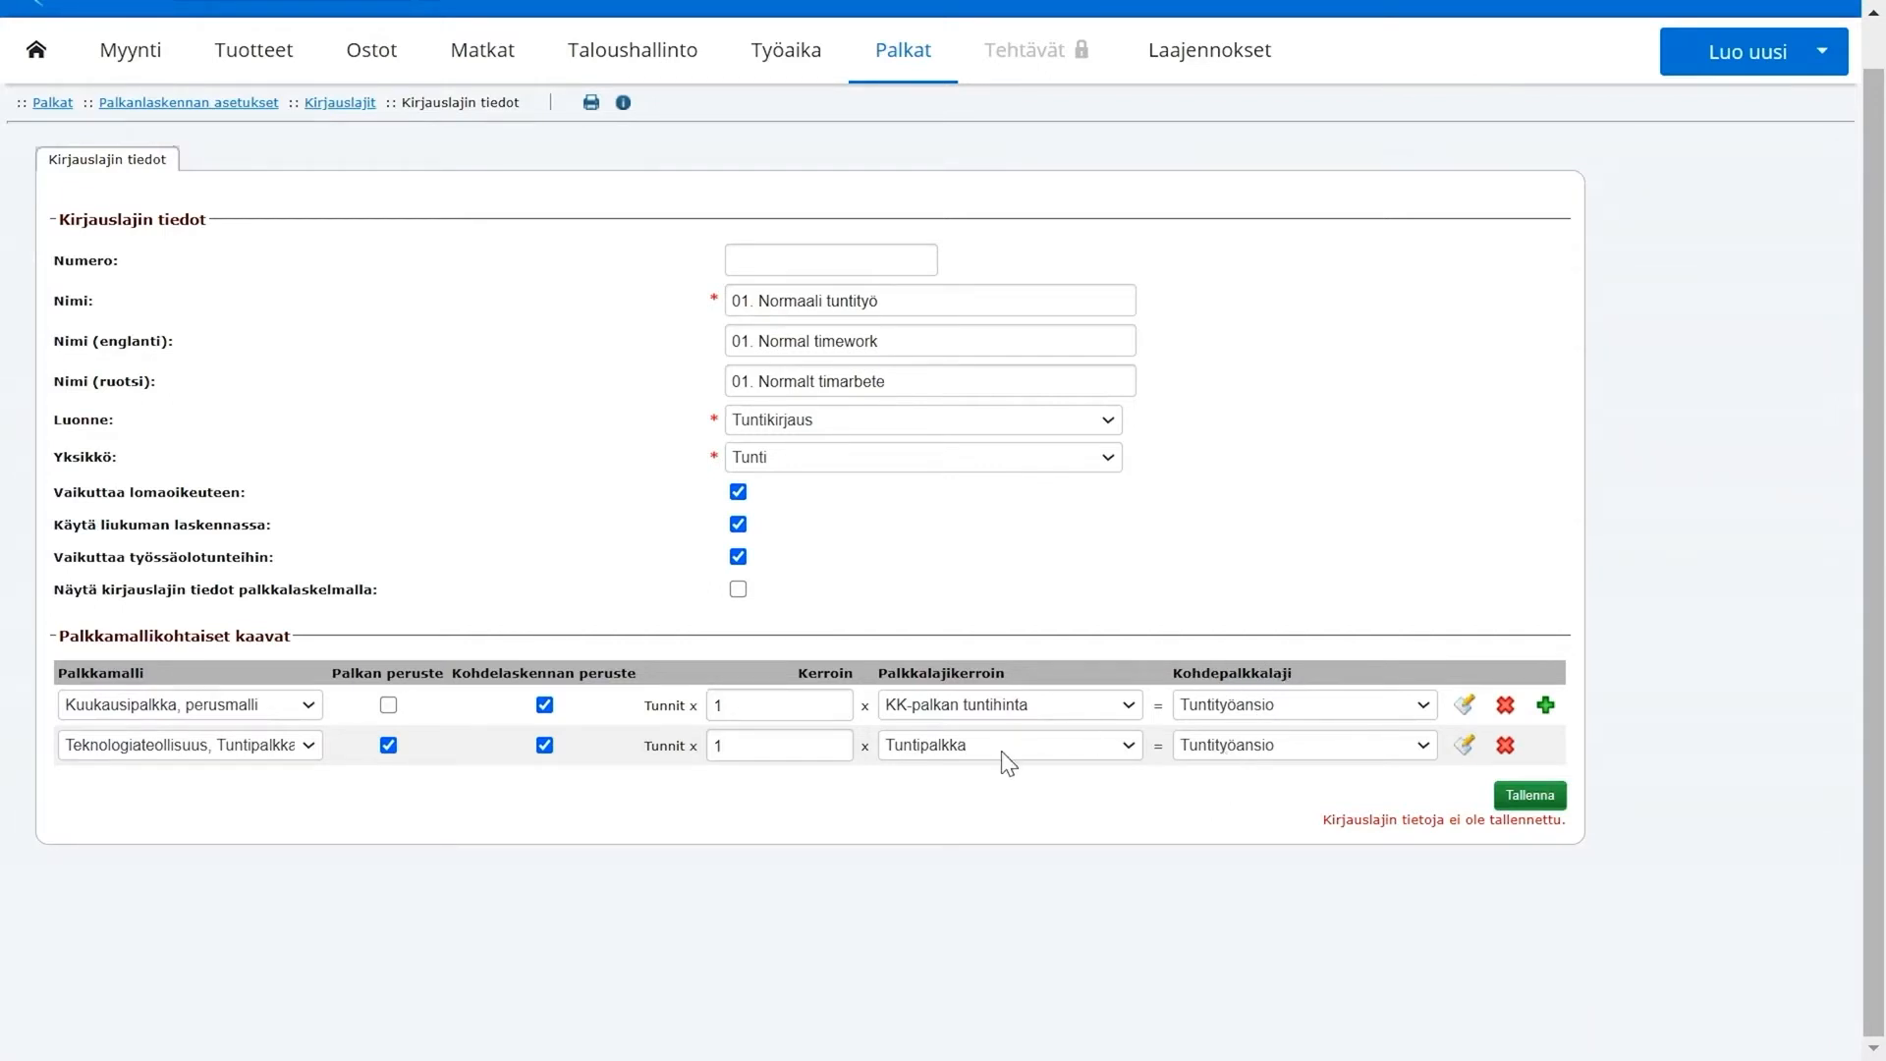
pyautogui.click(1526, 796)
pyautogui.click(352, 154)
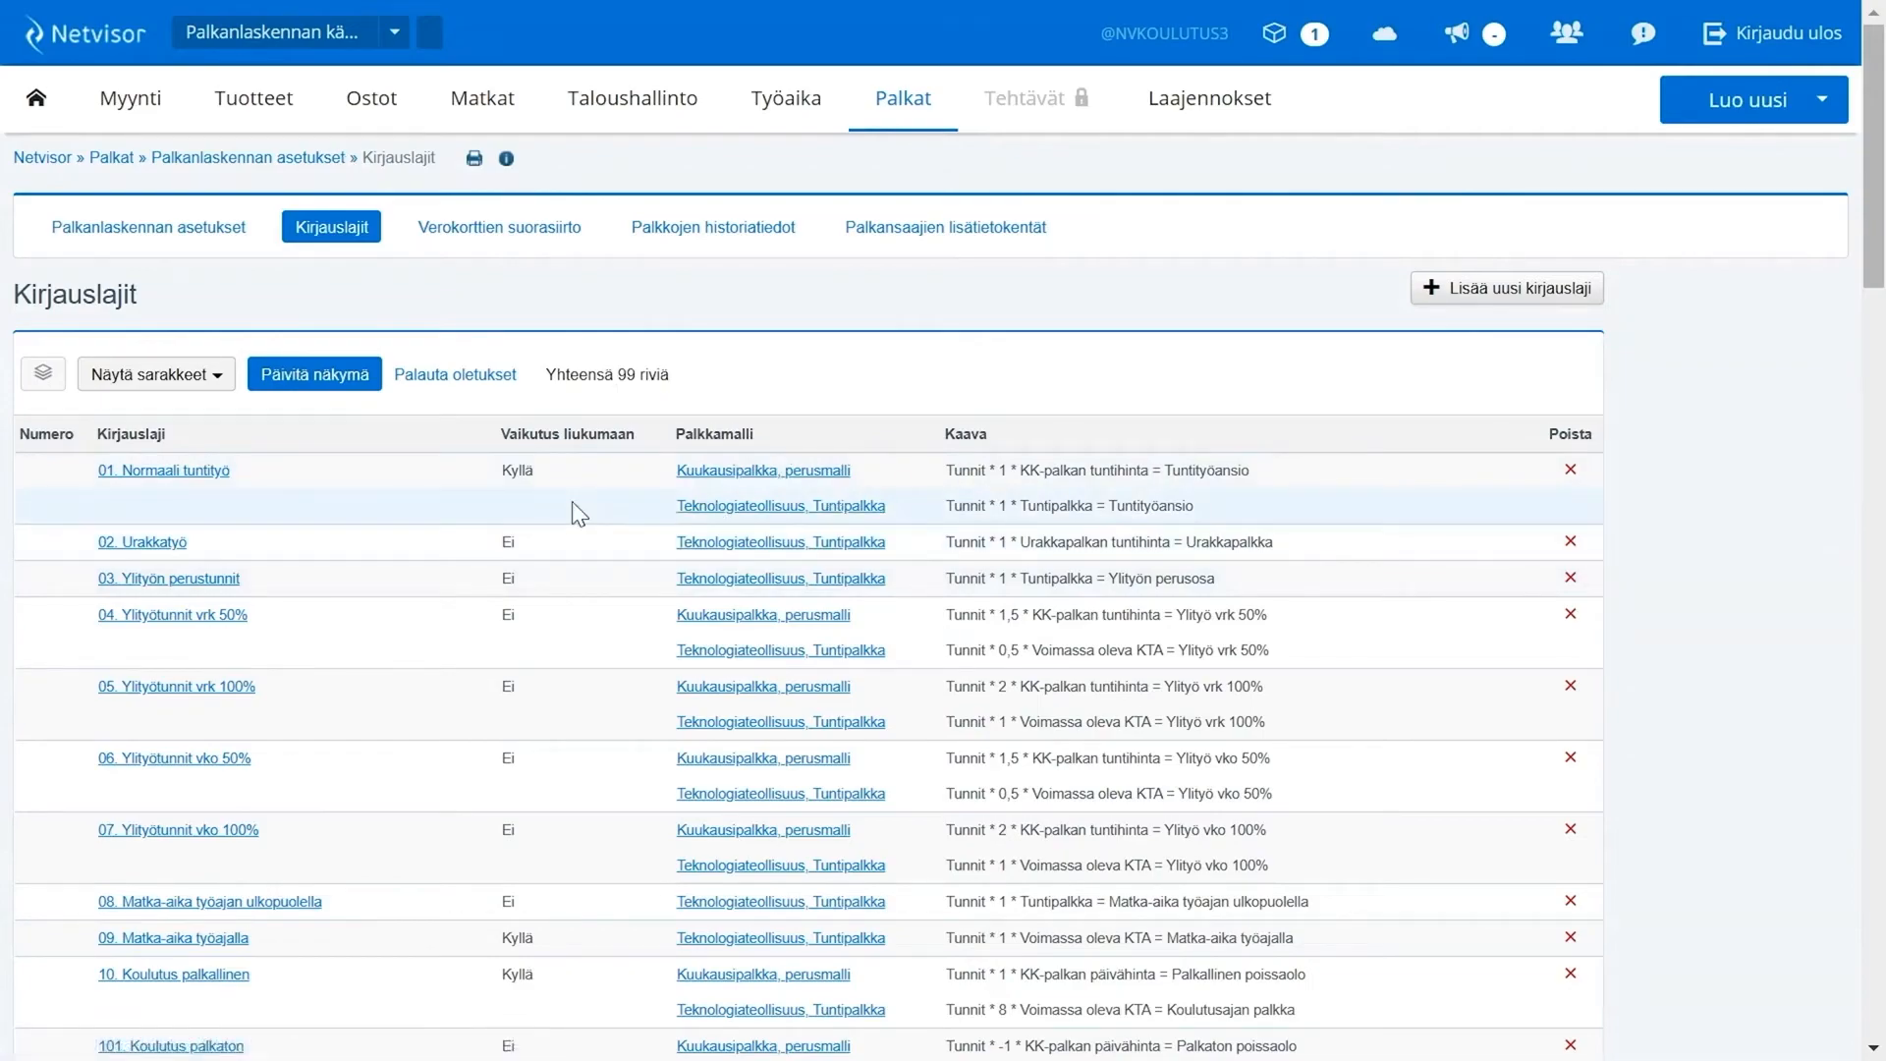
# Step: Open the entry type 60. Sairauspoissaolo palkallinen from the Kirjauslajit list
pyautogui.scroll(-2, 574, 505)
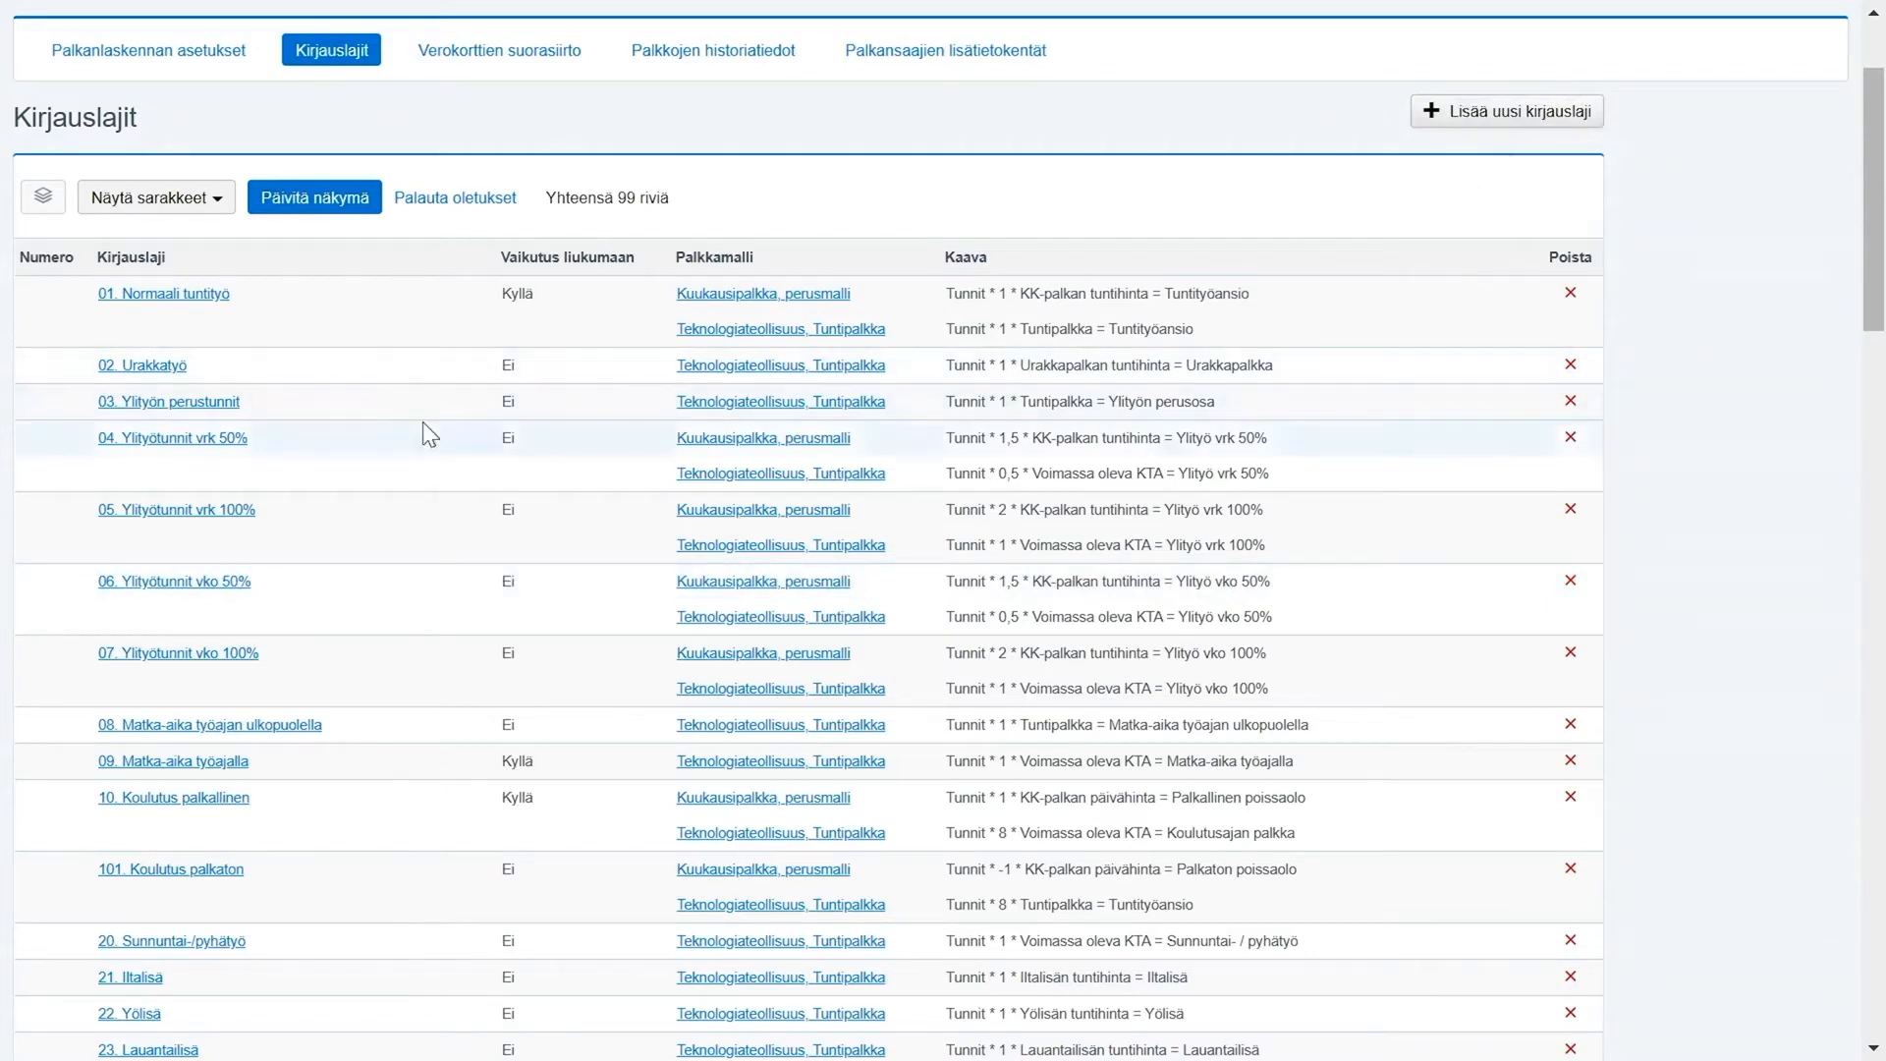
pyautogui.scroll(-4, 424, 424)
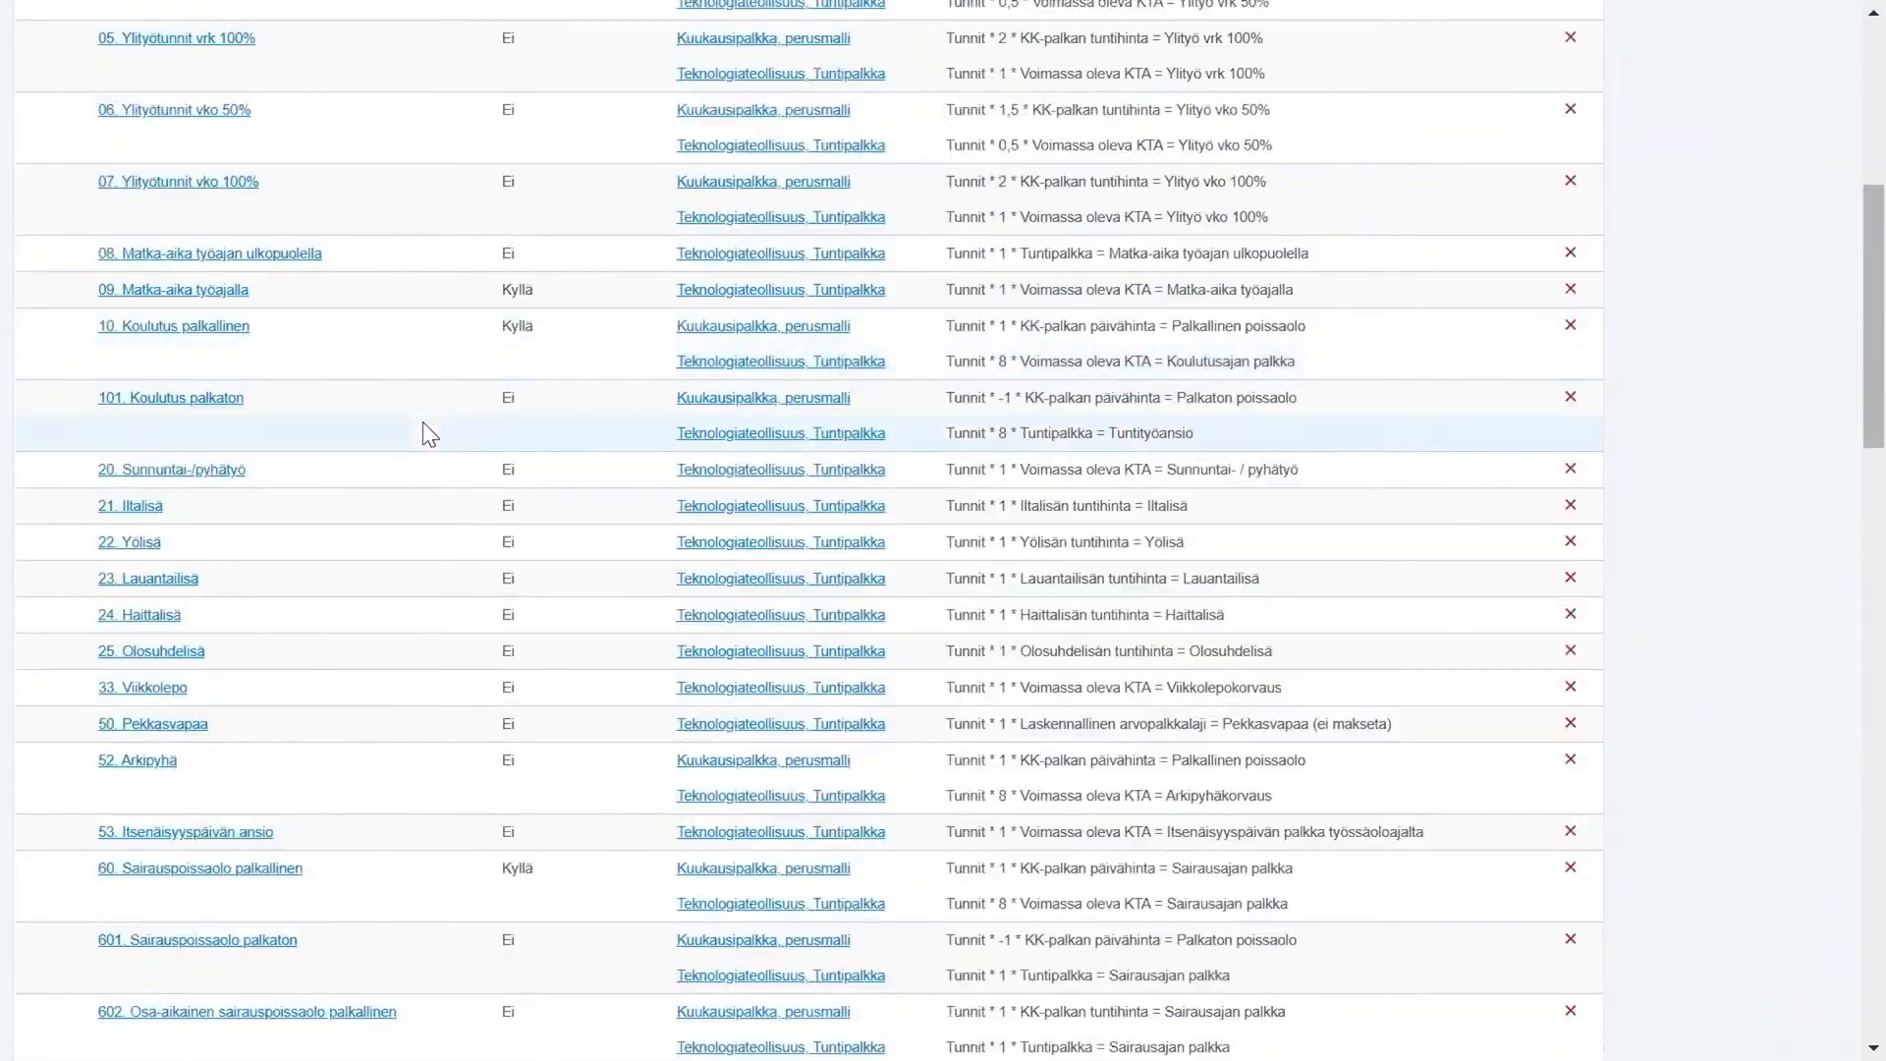
pyautogui.click(272, 884)
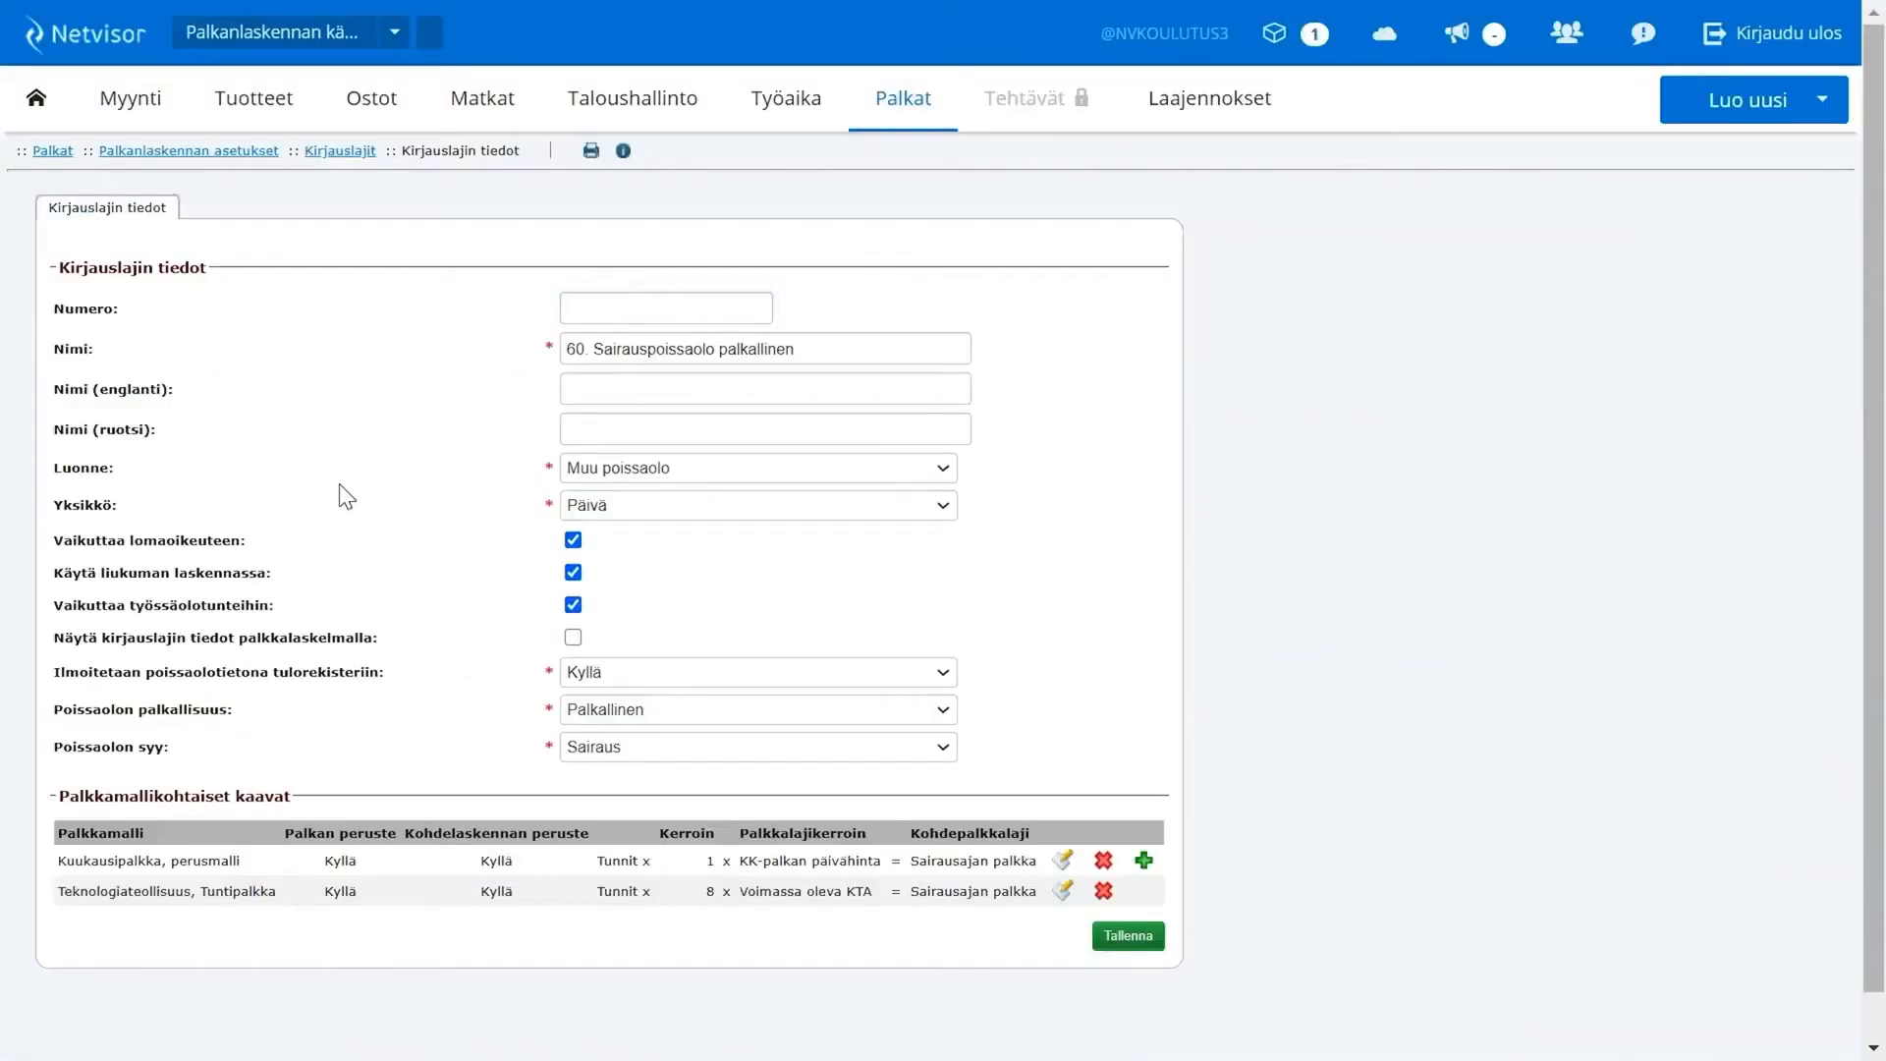
# Step: Examine the sick leave entry type's Luonne setting and its options for reporting the absence to the incomes register
pyautogui.click(842, 476)
pyautogui.click(844, 480)
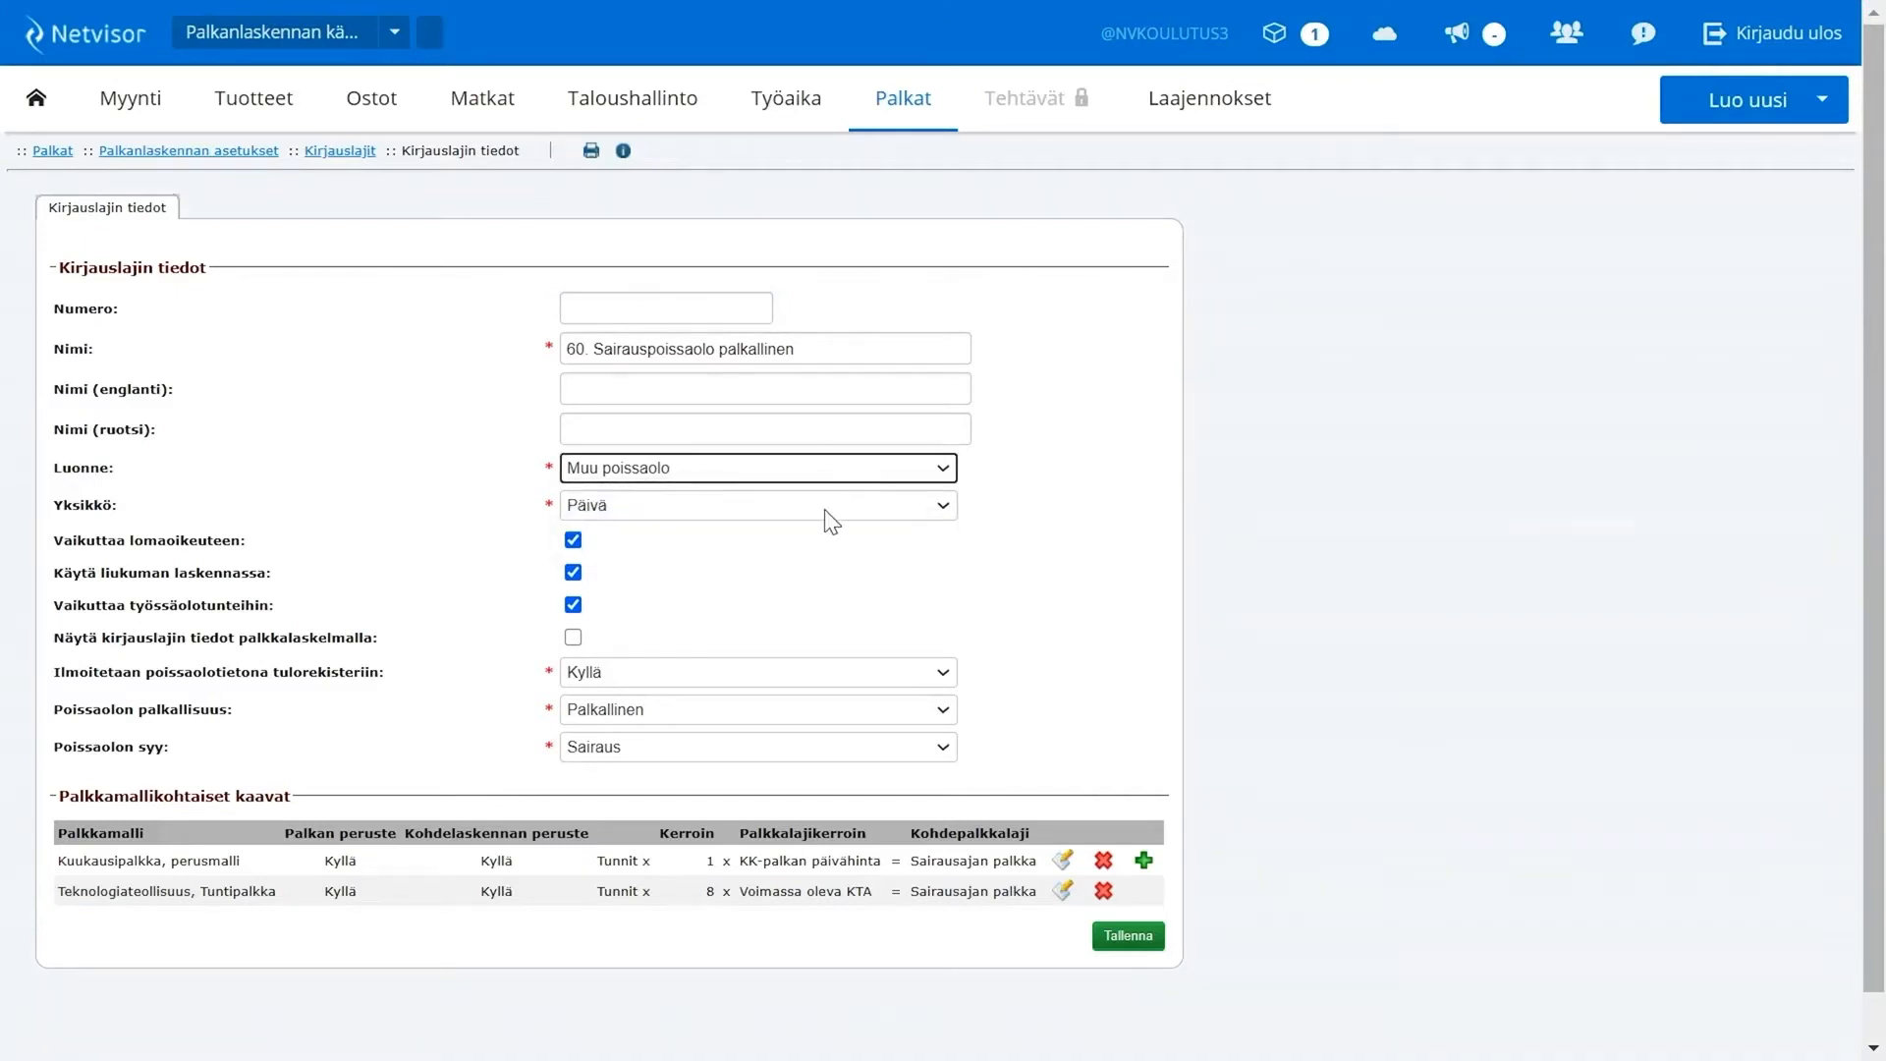
pyautogui.click(1095, 531)
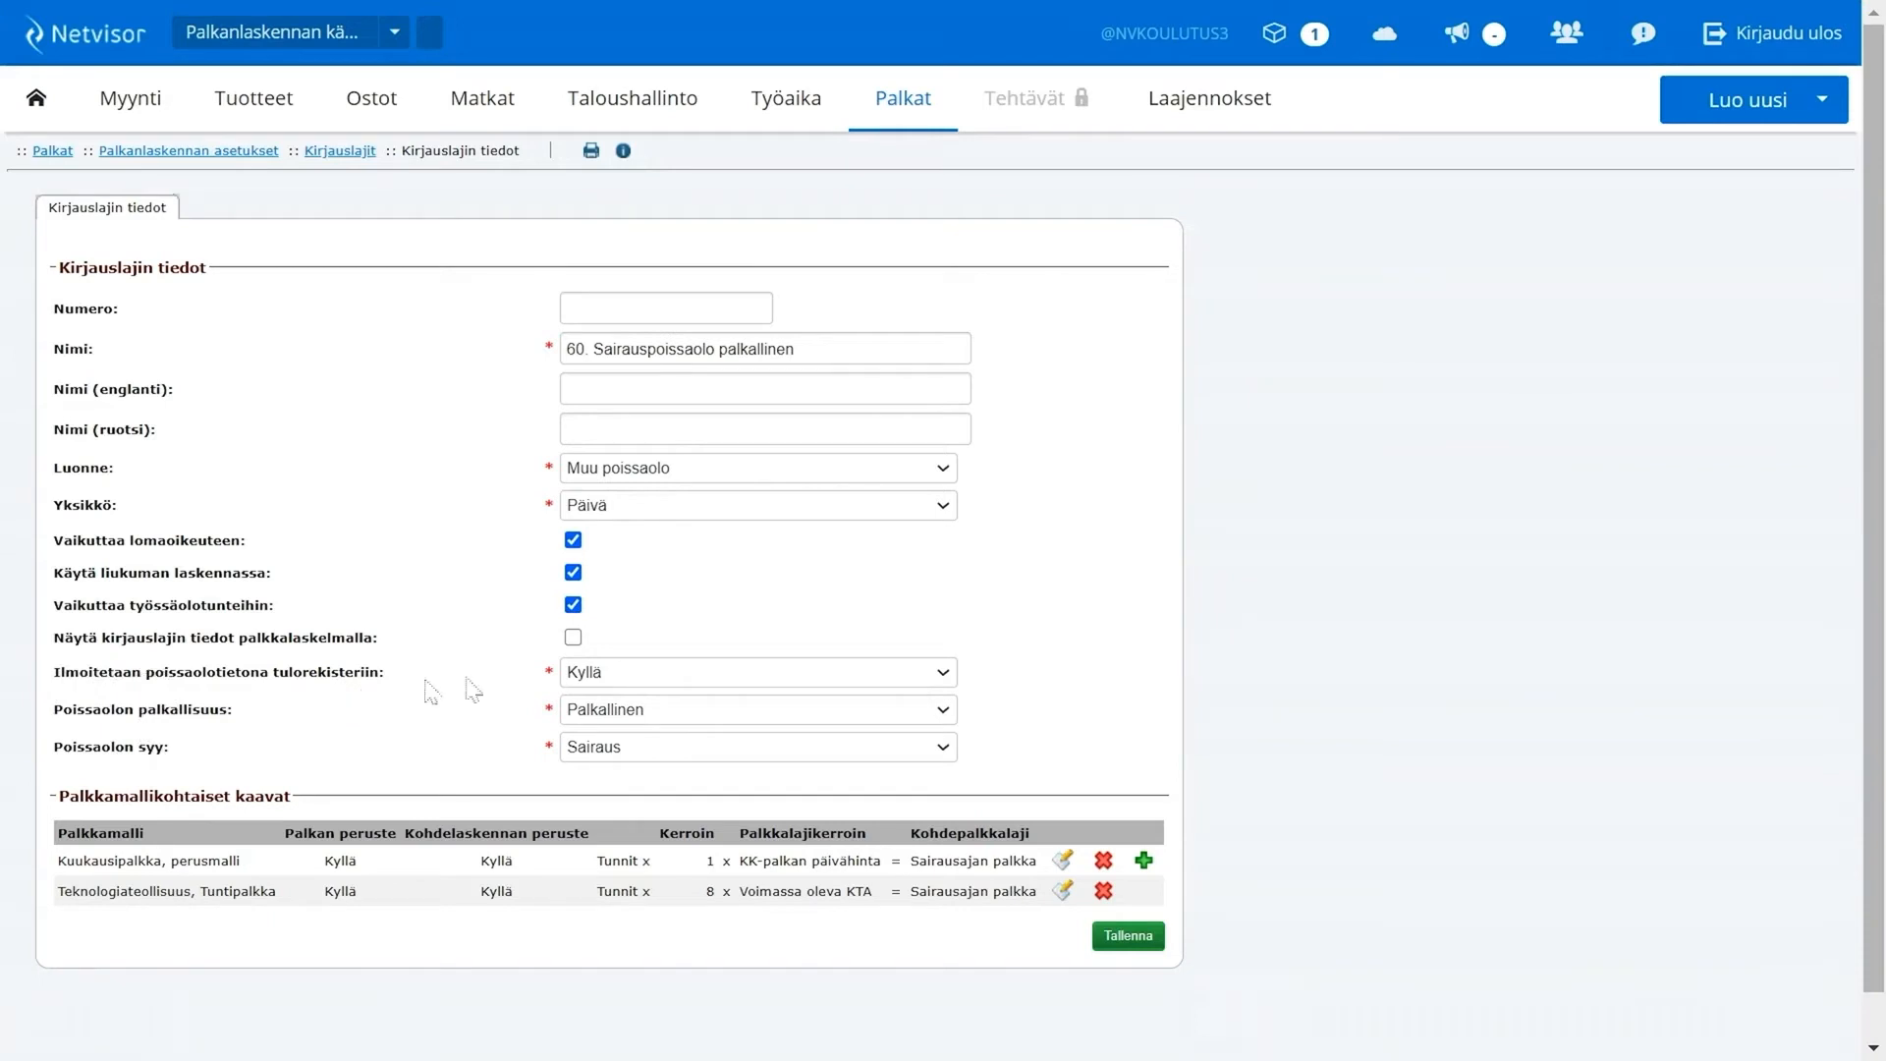
pyautogui.click(910, 680)
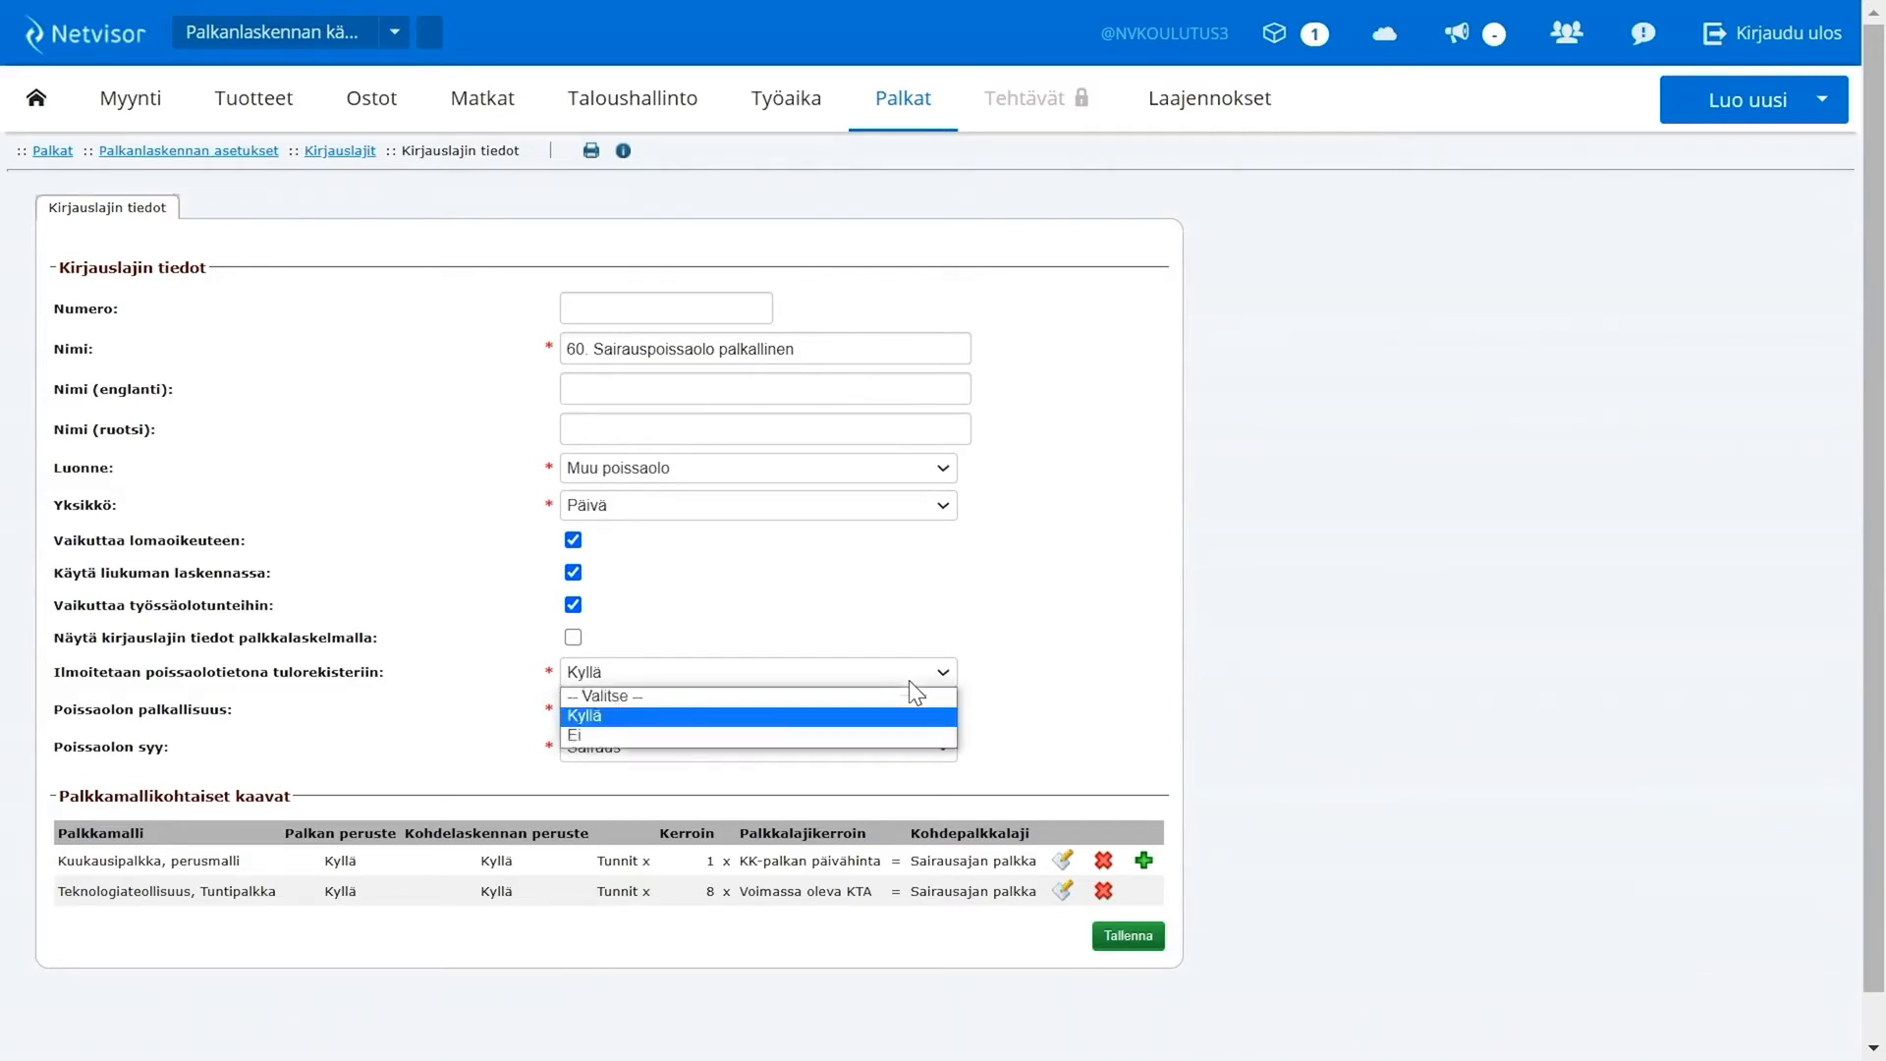
pyautogui.click(909, 679)
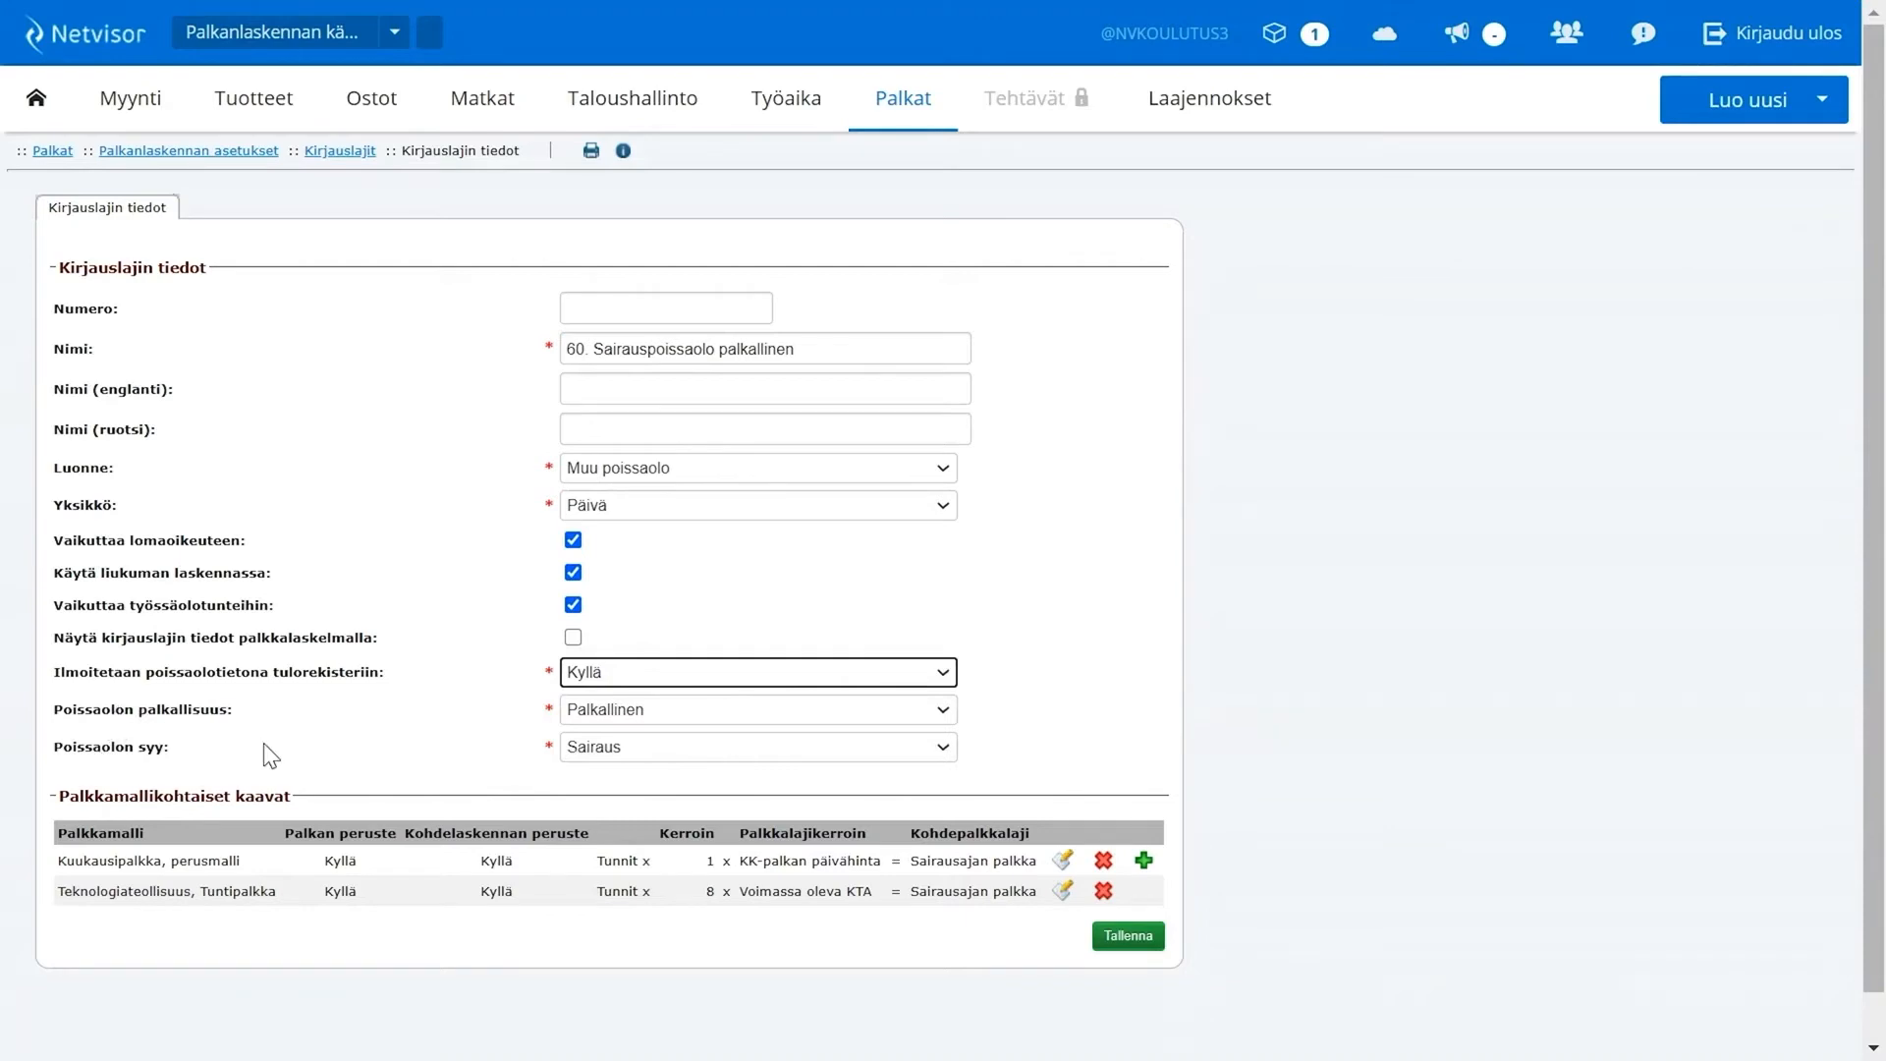
pyautogui.click(992, 770)
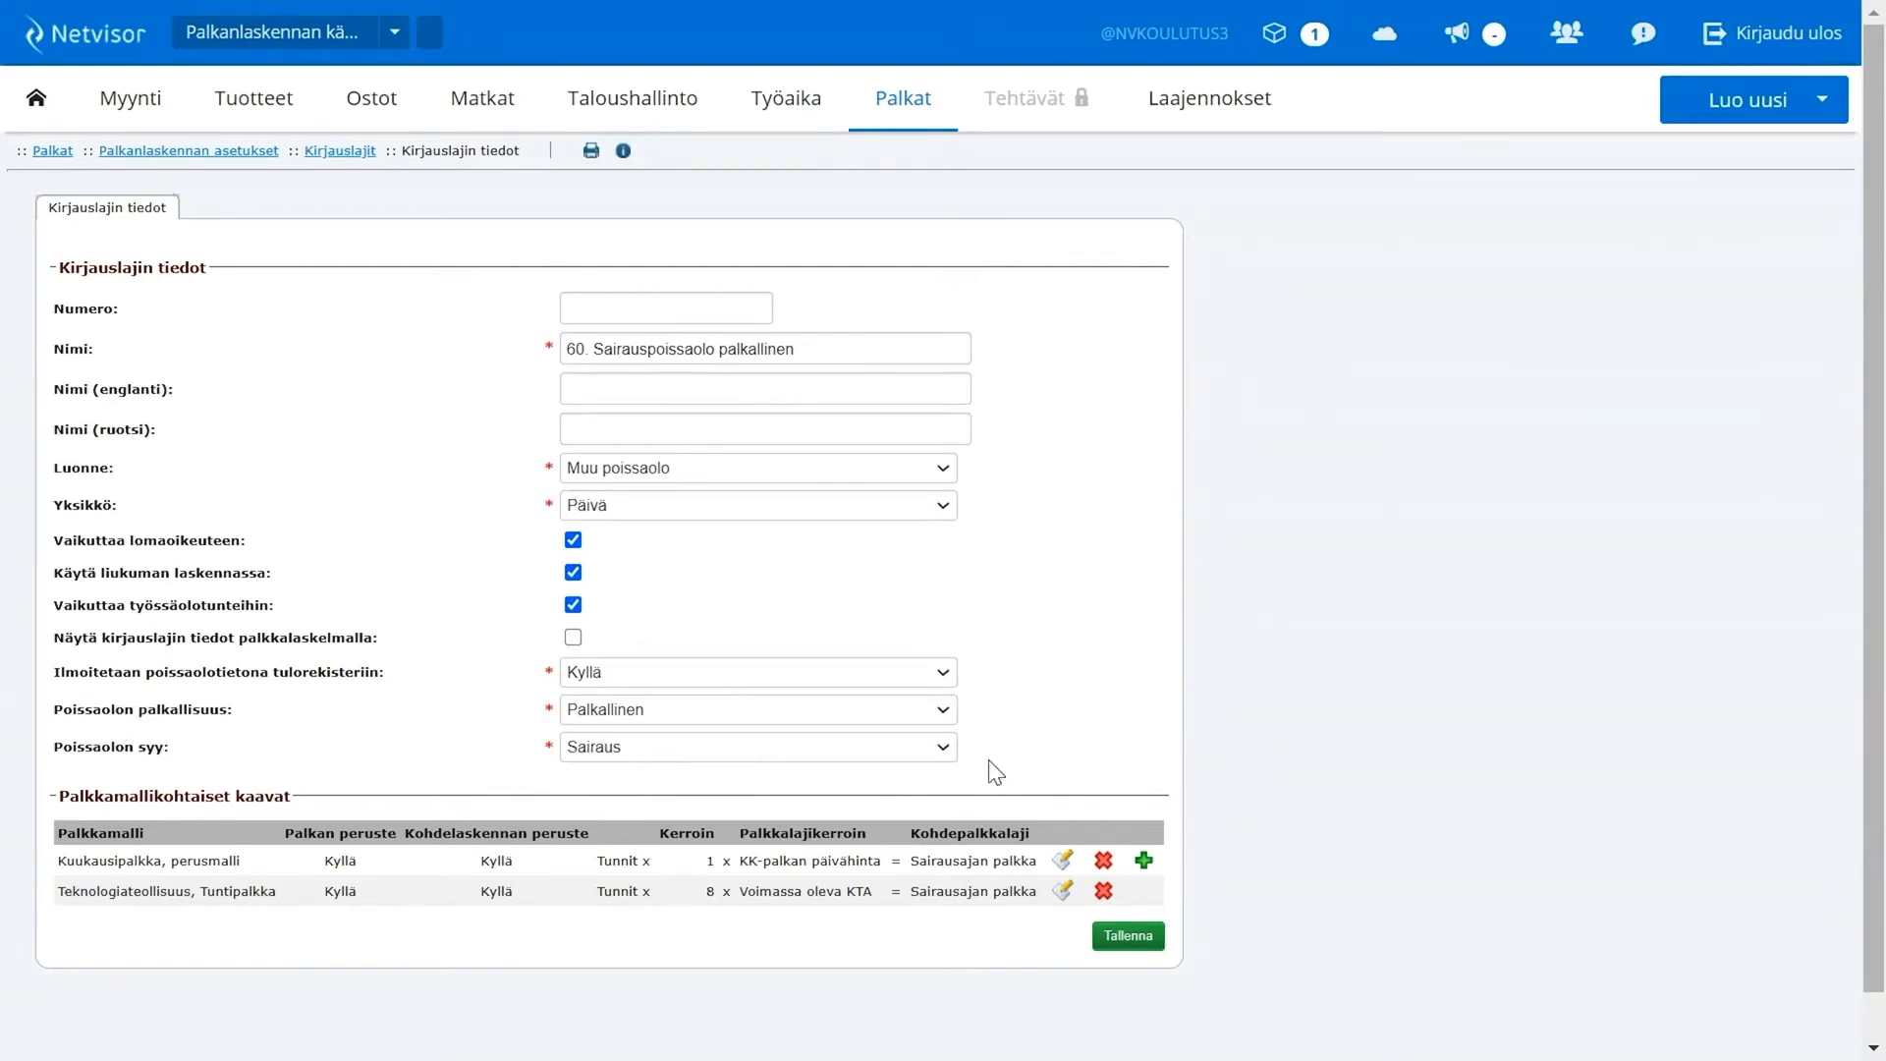
# Step: Set the Yksikkö of 60. Sairauspoissaolo palkallinen to Tunti
pyautogui.scroll(-1, 990, 762)
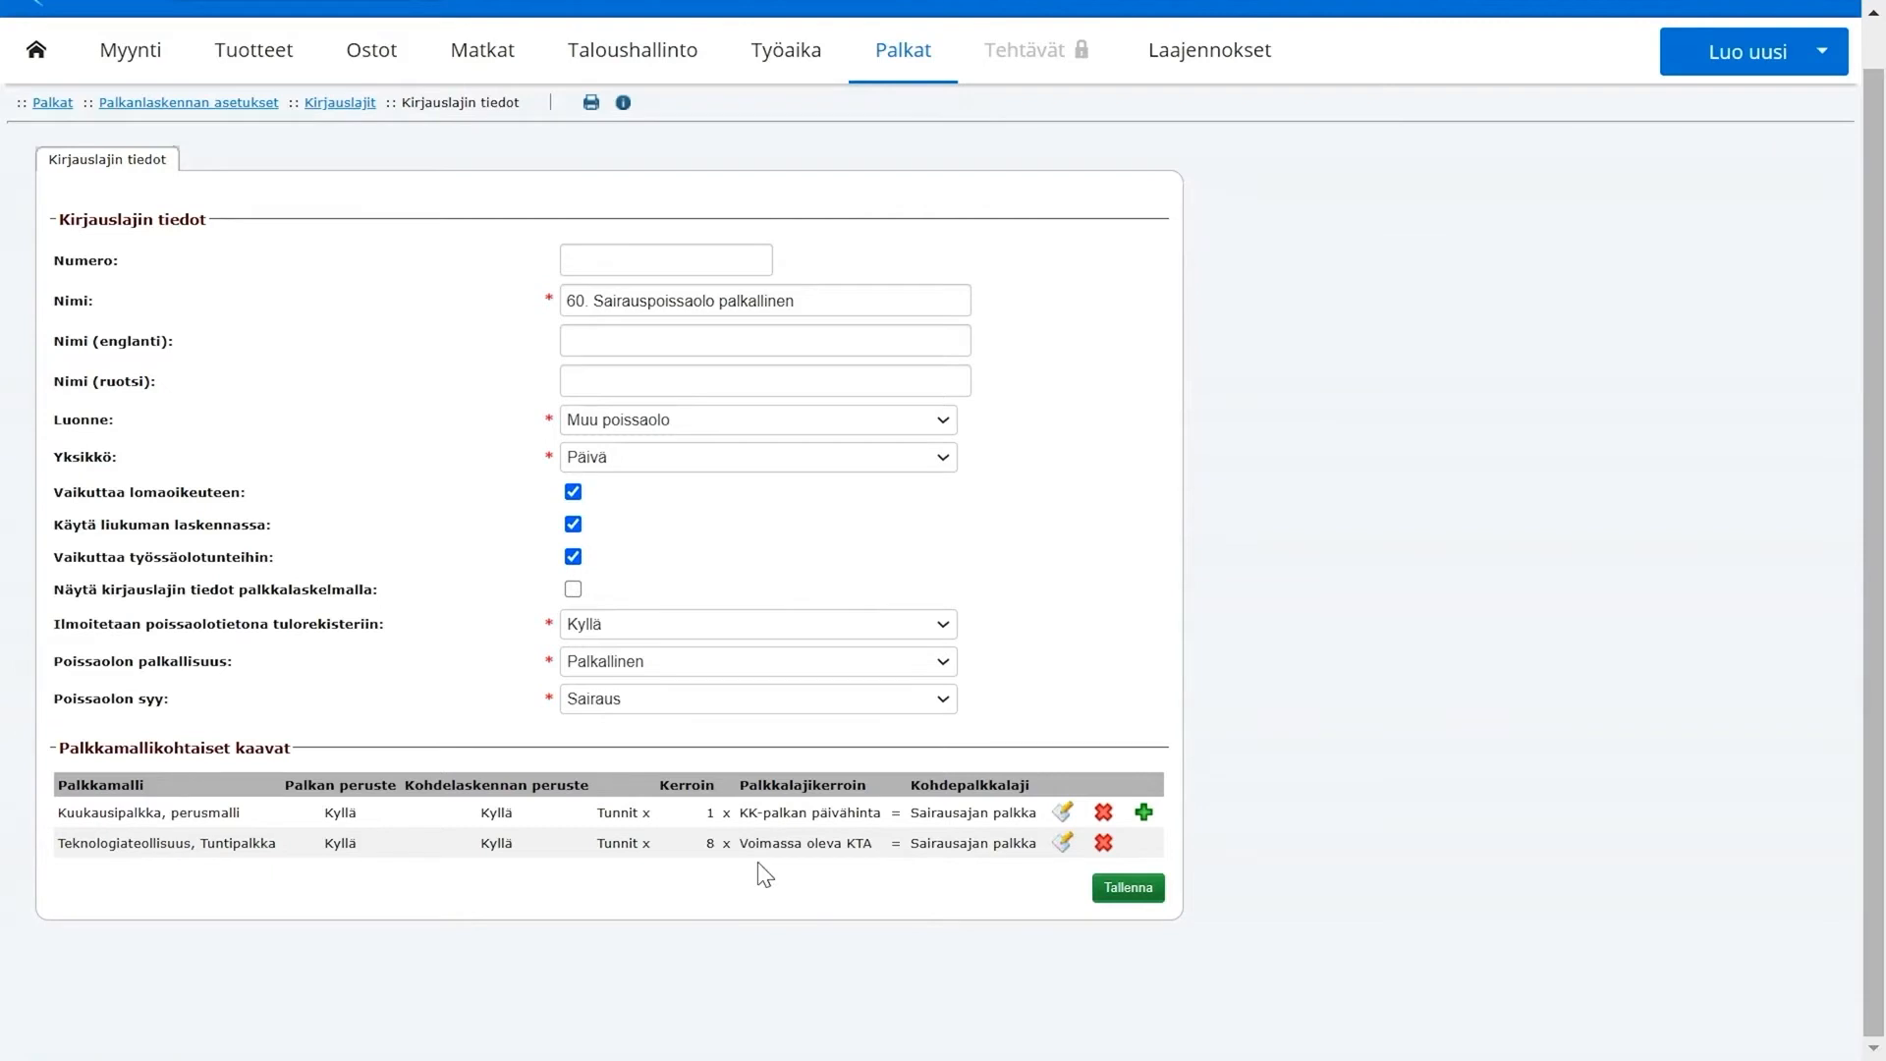
pyautogui.click(786, 467)
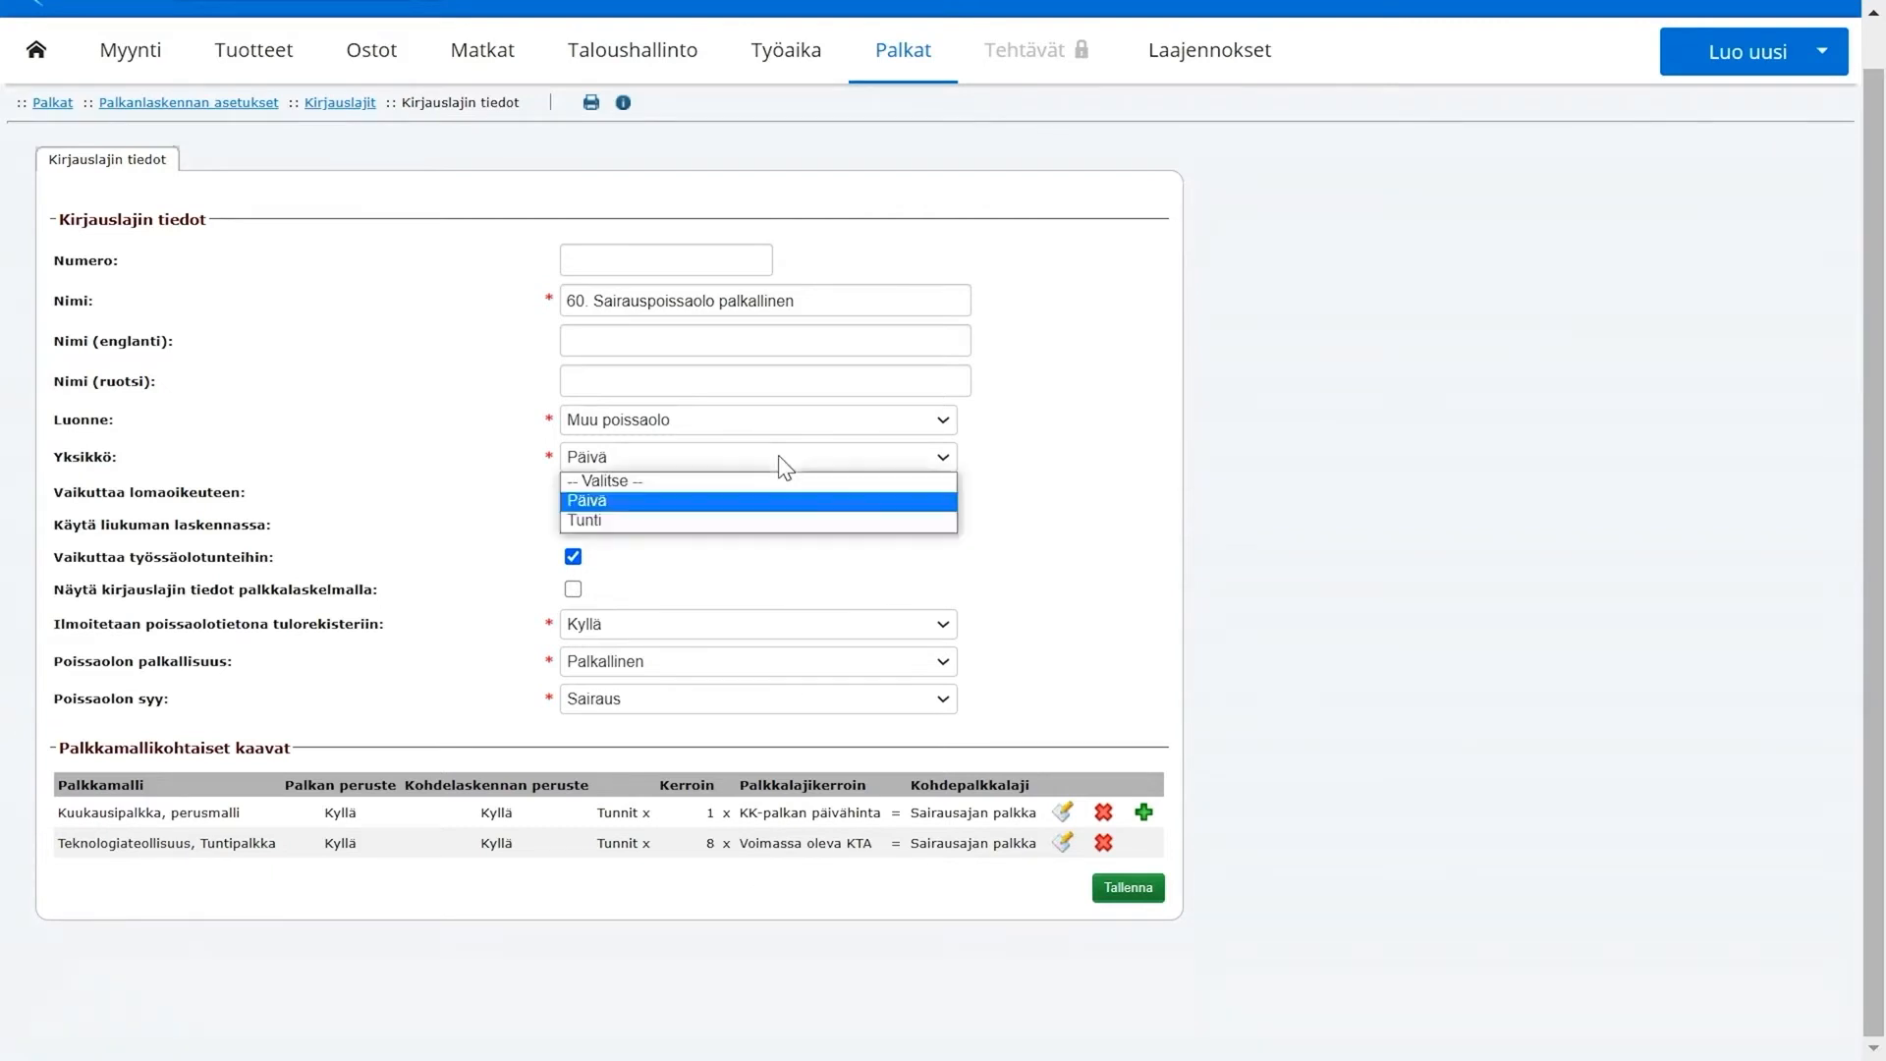
pyautogui.click(776, 522)
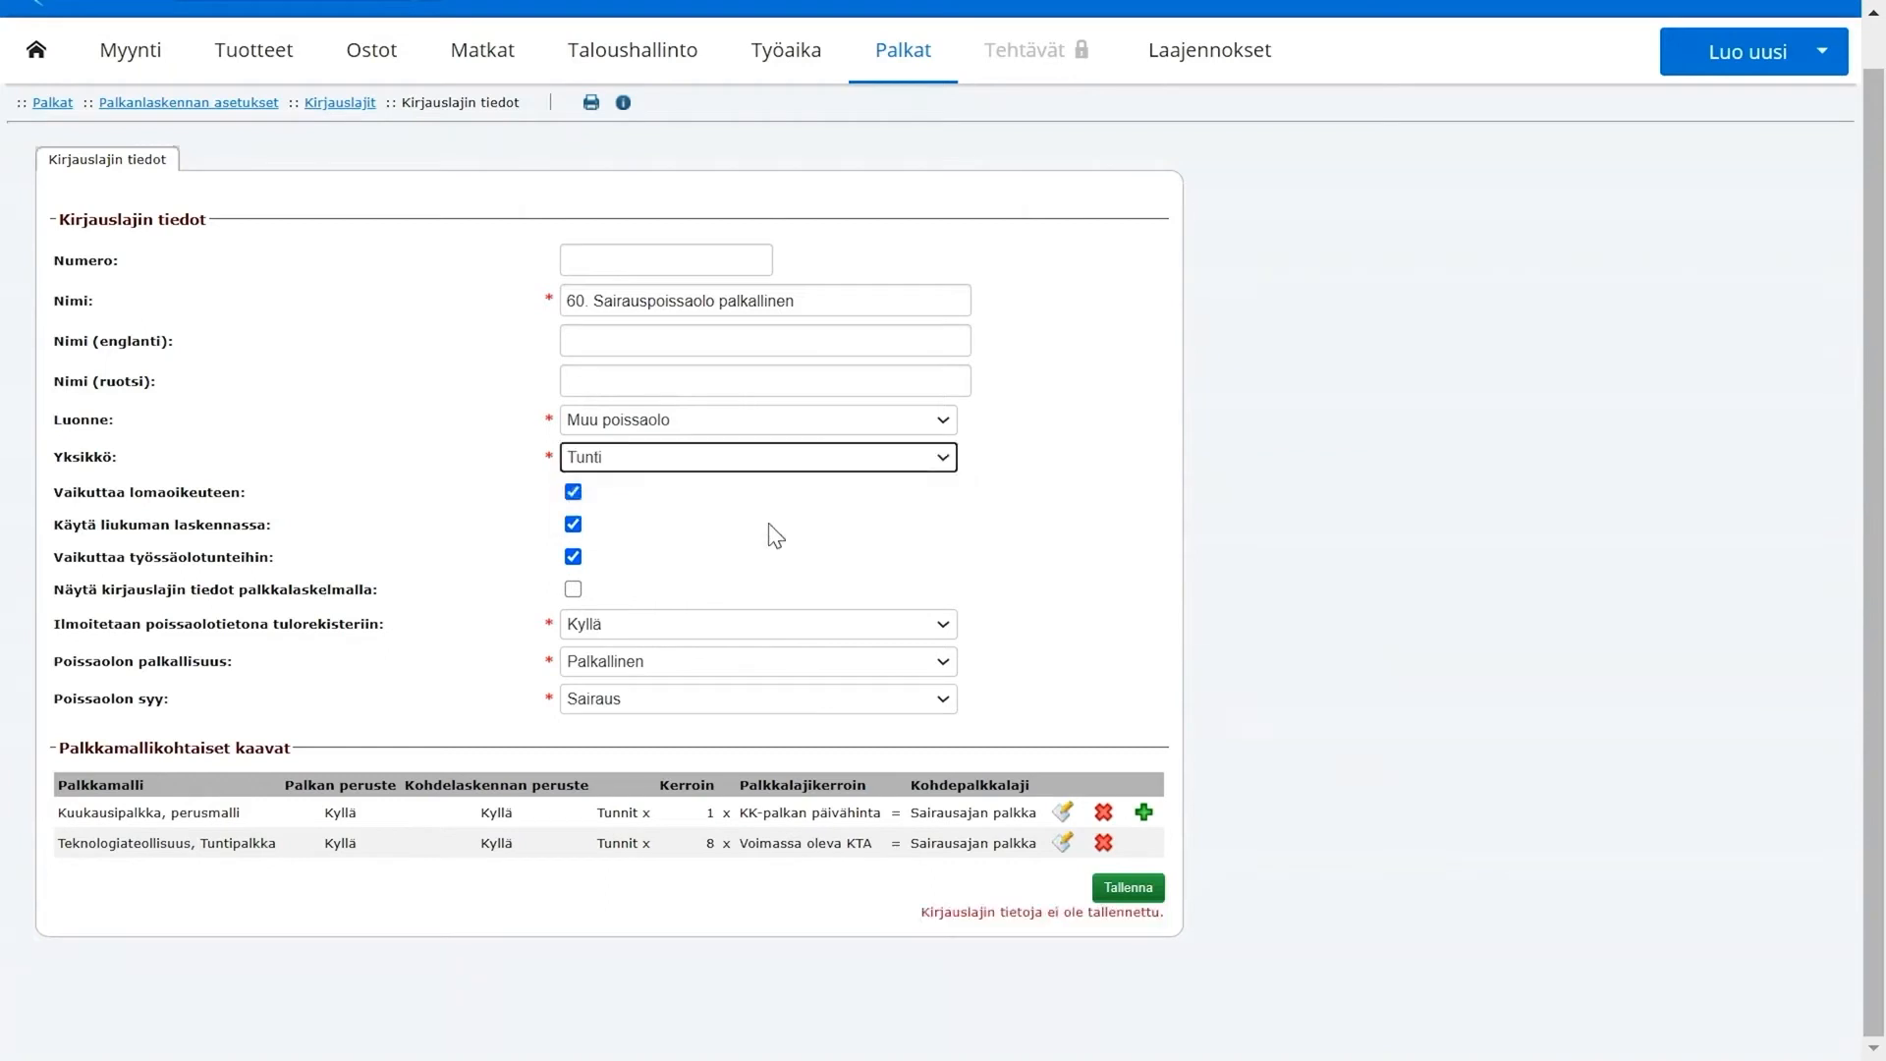
# Step: Open both salary model formulas for editing and set the Palkkalajikerroin of Kuukausipalkka, perusmalli to KK-palkan tuntihinta
pyautogui.click(1065, 819)
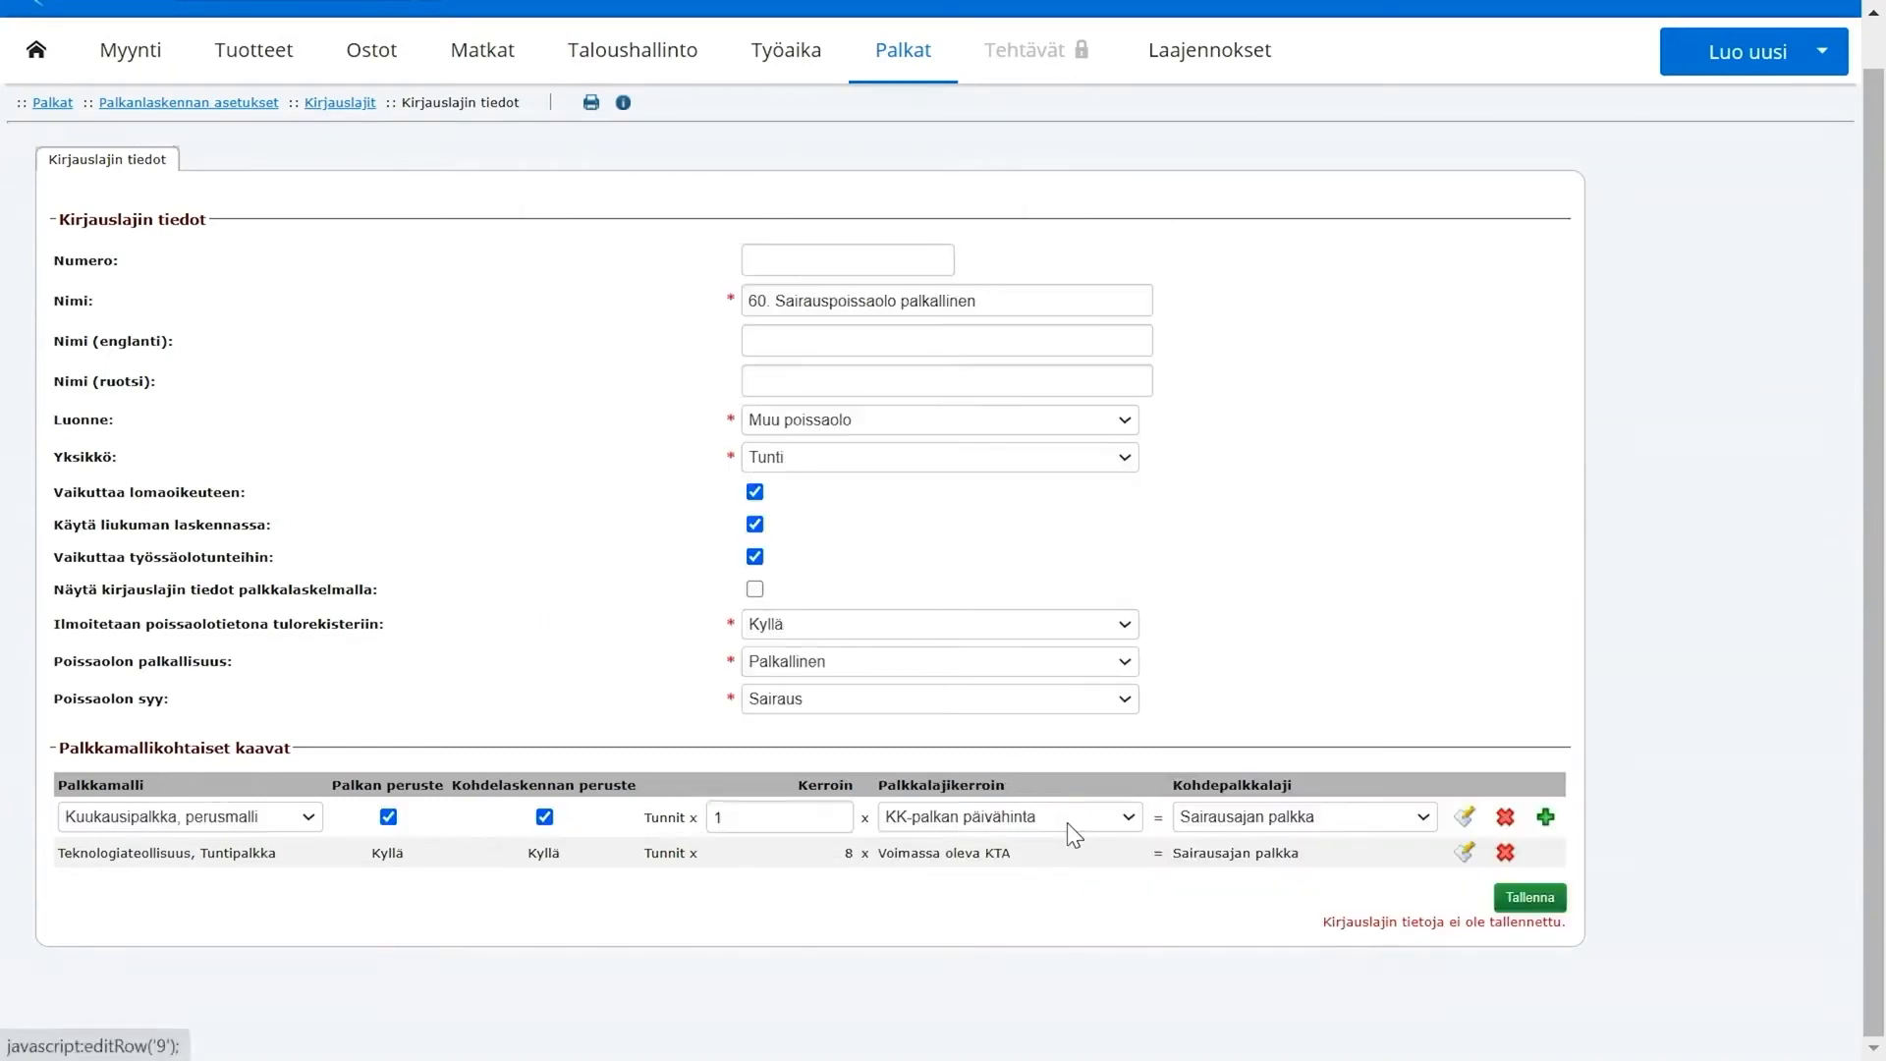
pyautogui.click(1465, 859)
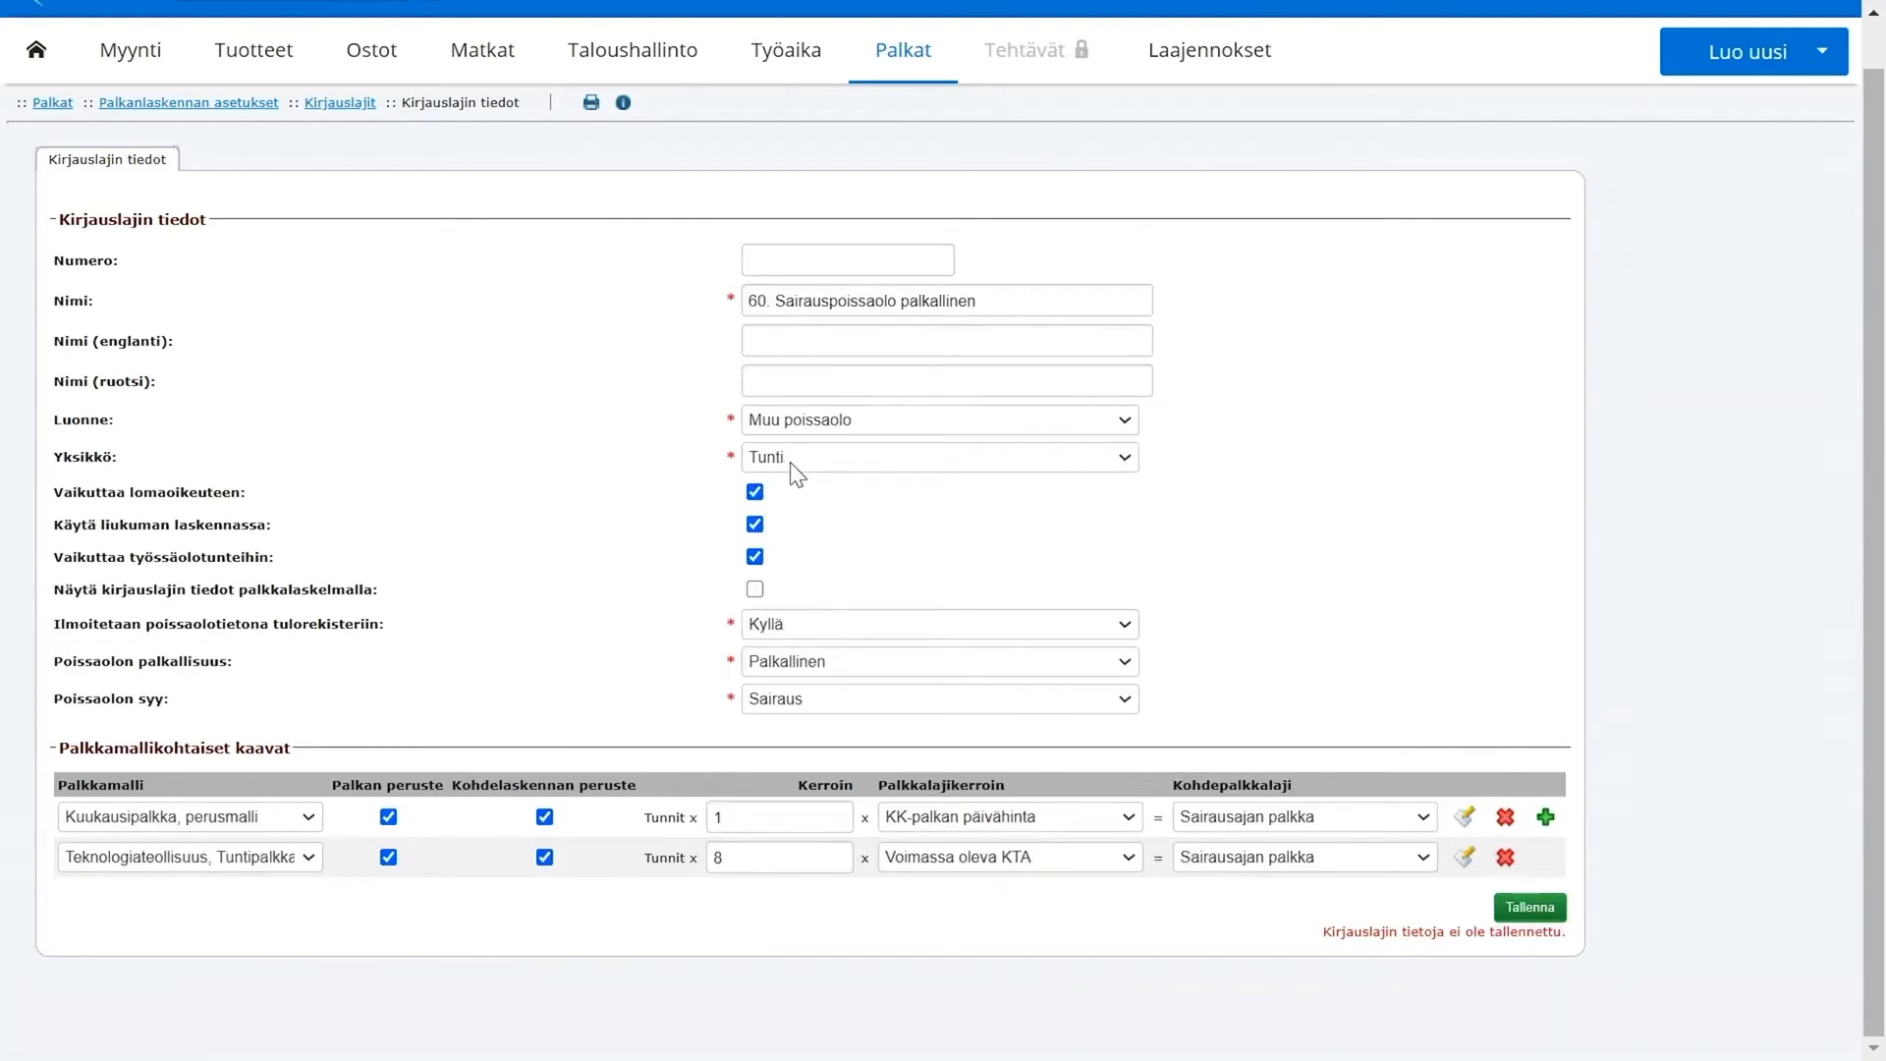
pyautogui.click(1082, 820)
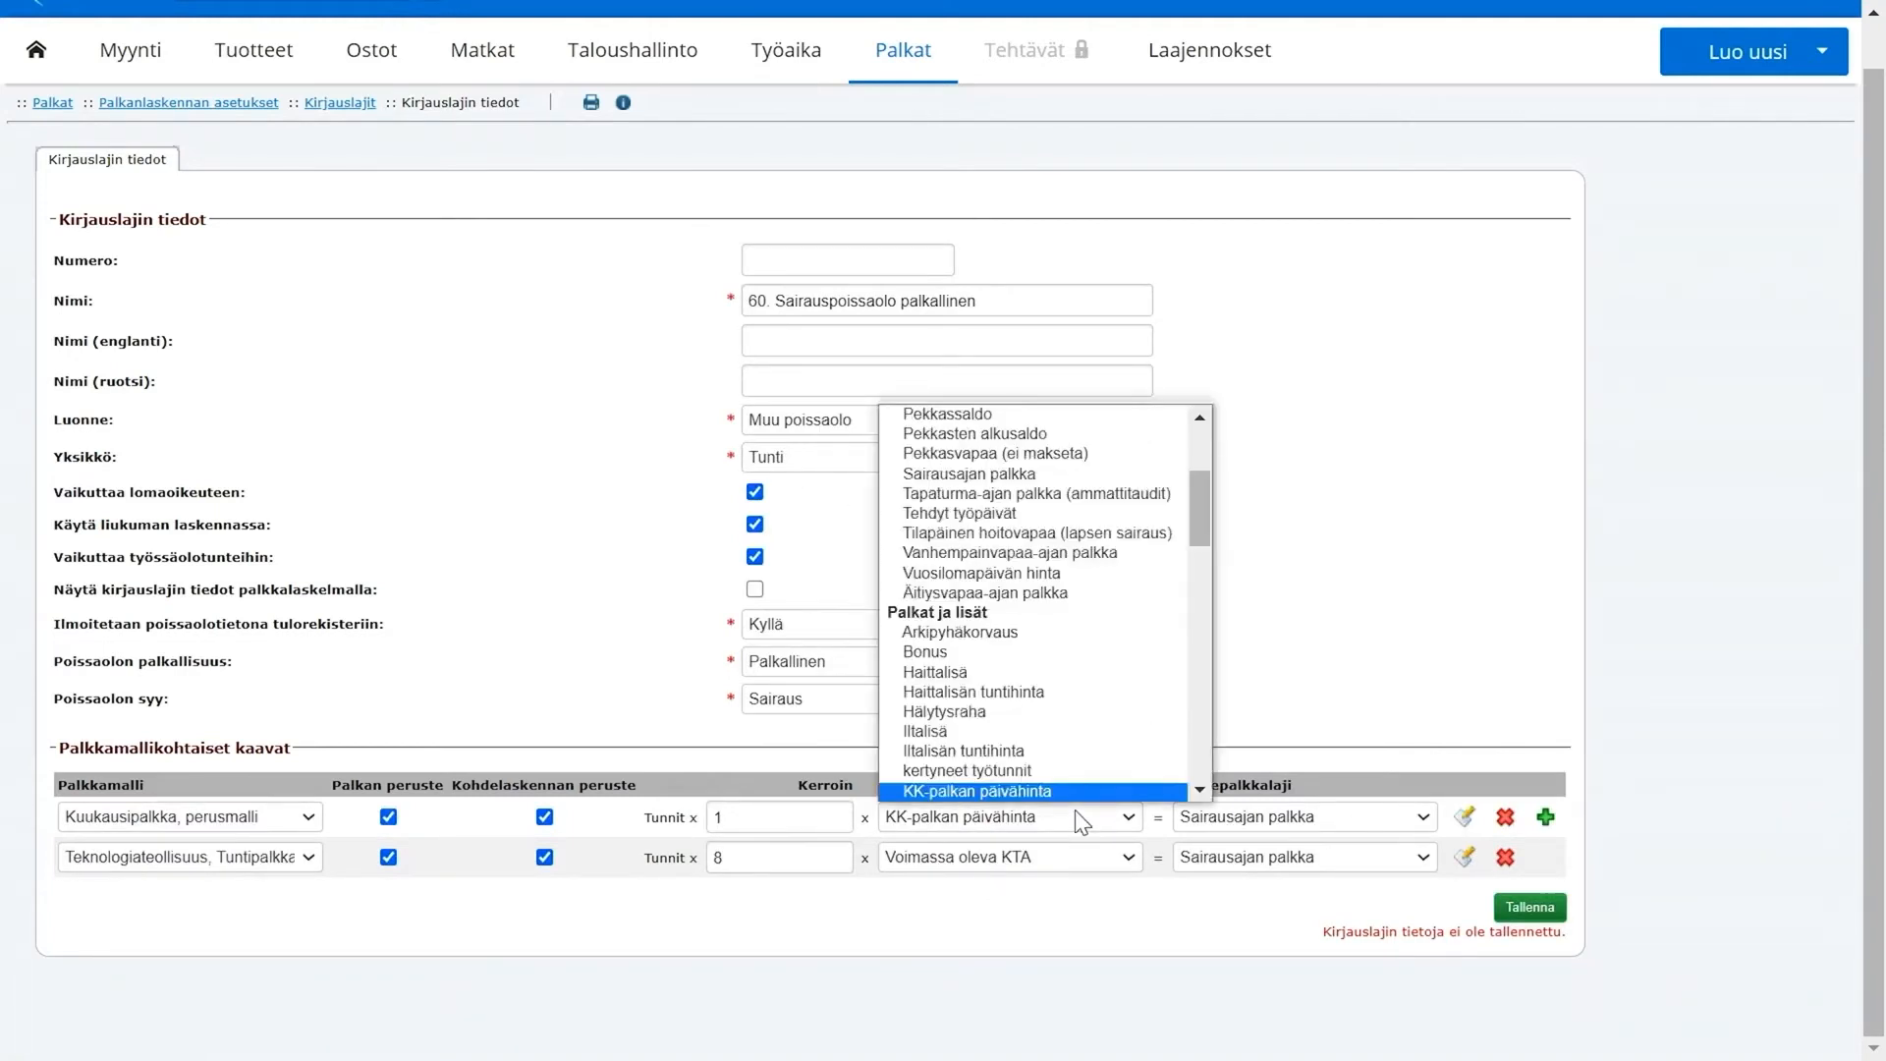
pyautogui.press('Down')
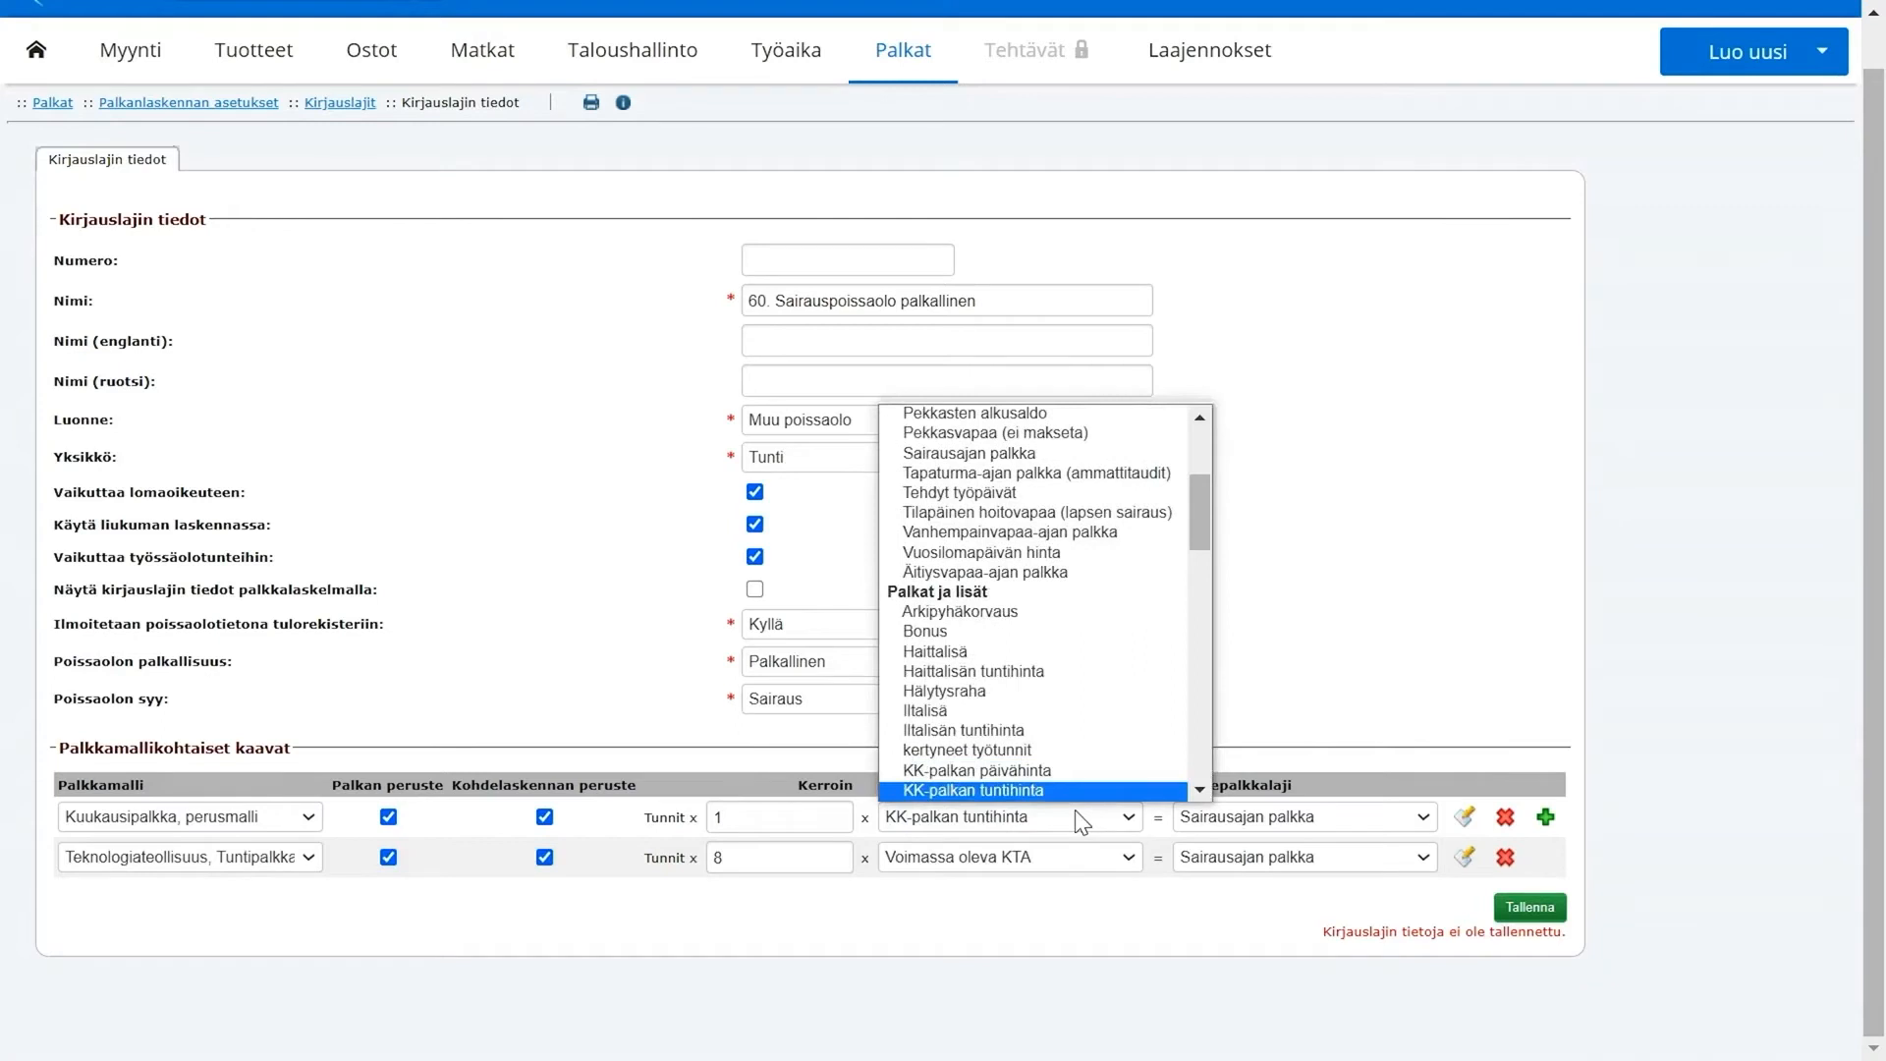
pyautogui.press('Return')
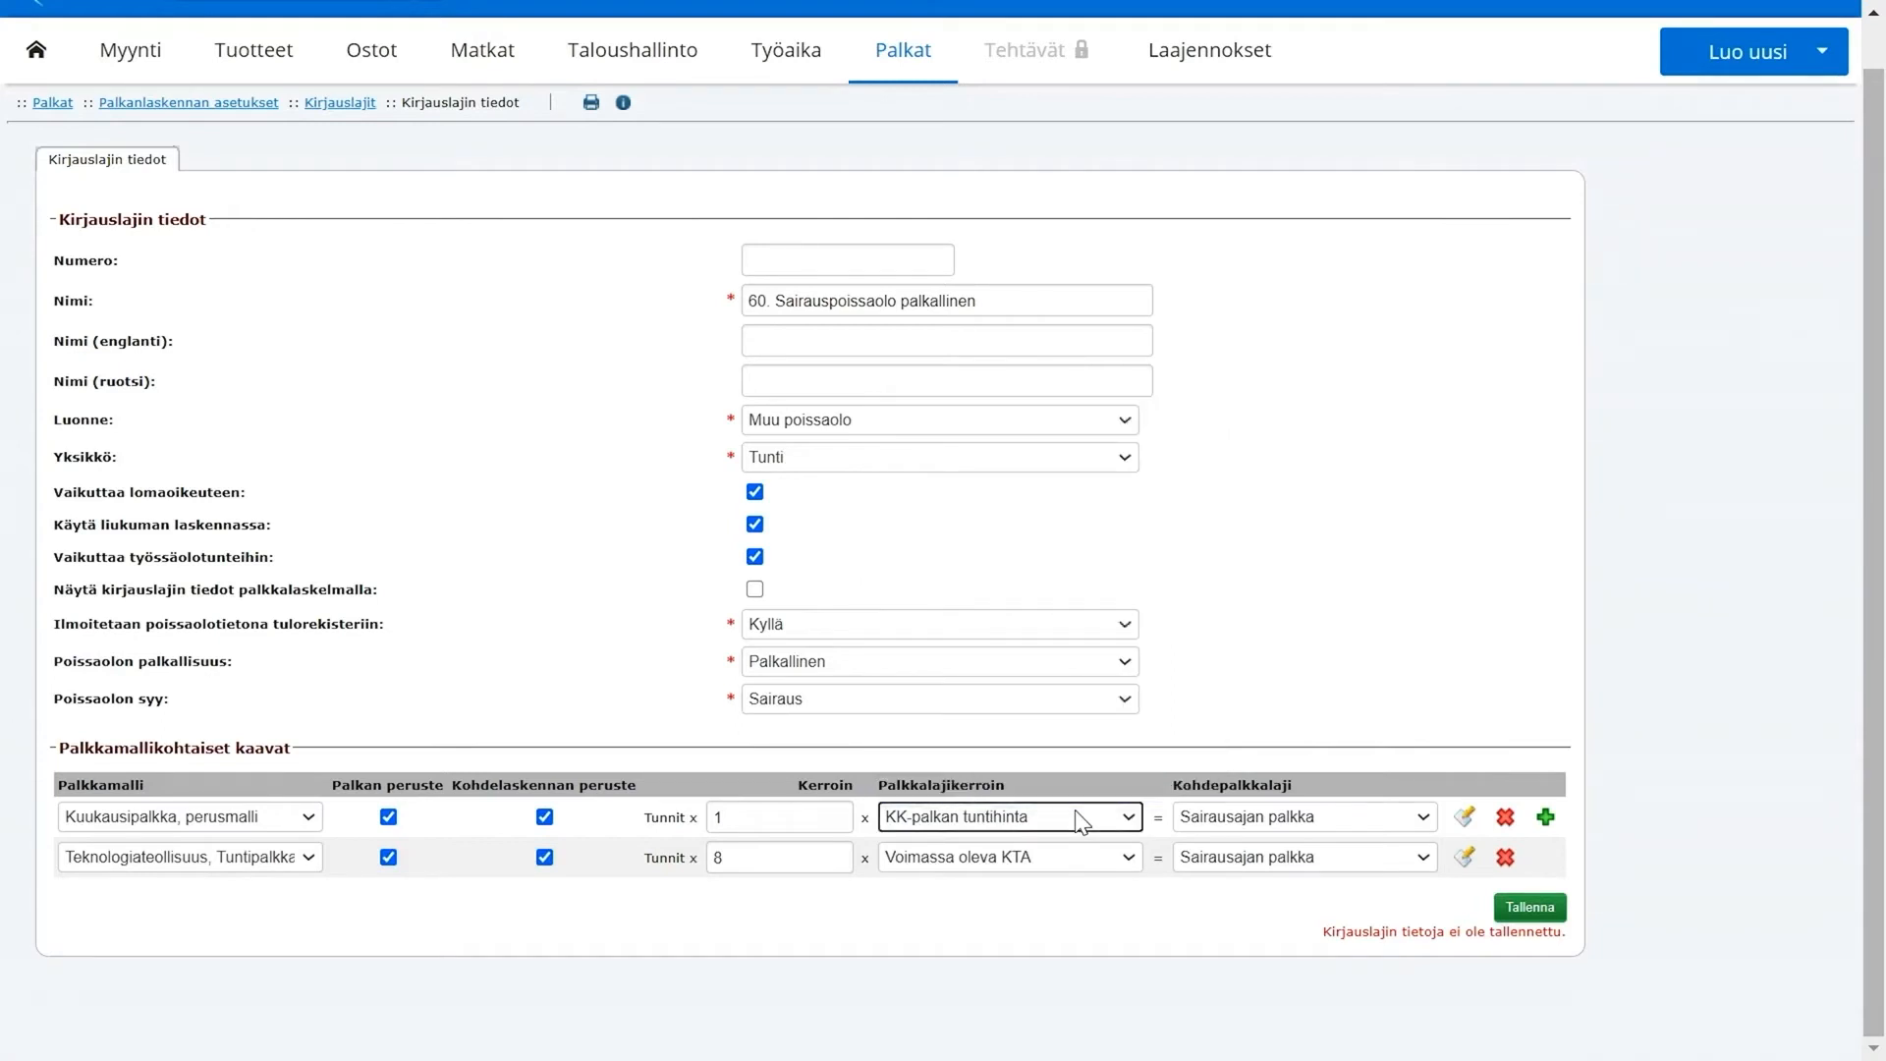
# Step: Set the Kerroin of the Teknologiateollisuus, Tuntipalkka formula to 1, save the entry type, and return to the Kirjauslajit list
pyautogui.doubleClick(762, 857)
pyautogui.write('1')
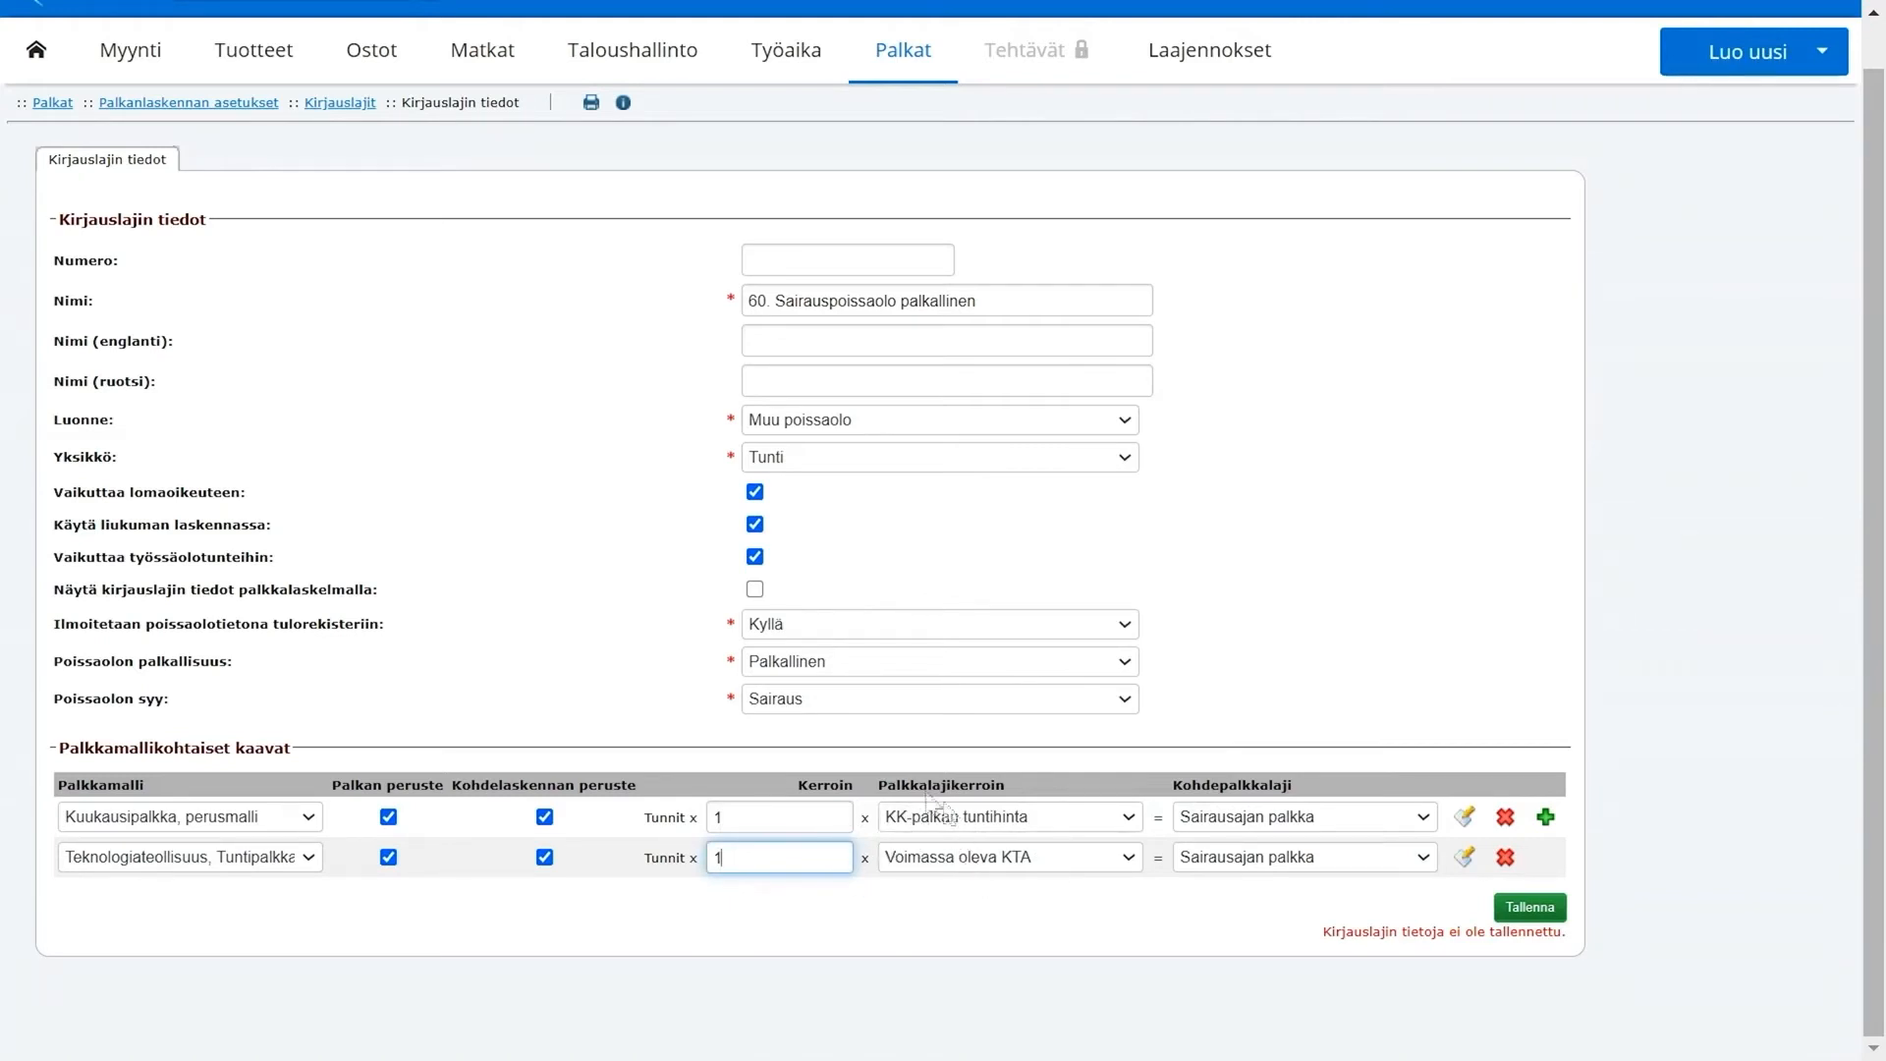
pyautogui.click(1538, 910)
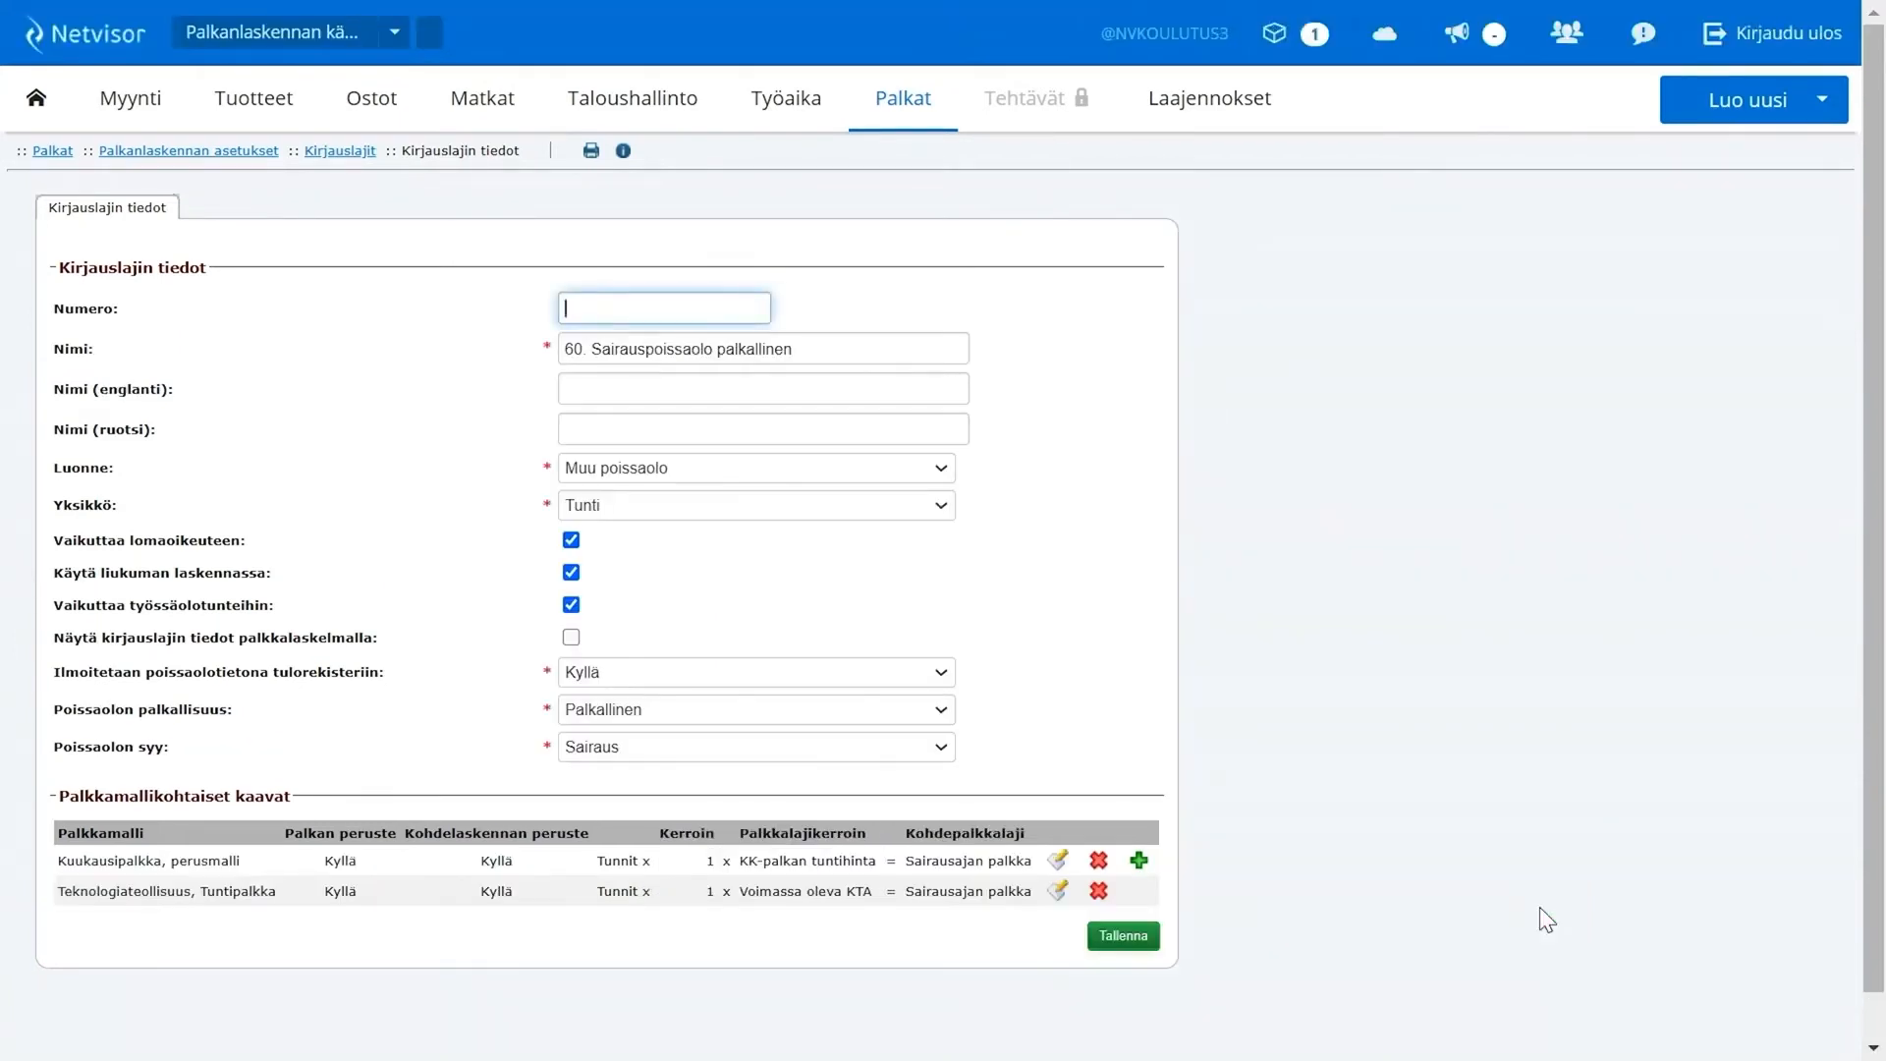
pyautogui.click(330, 152)
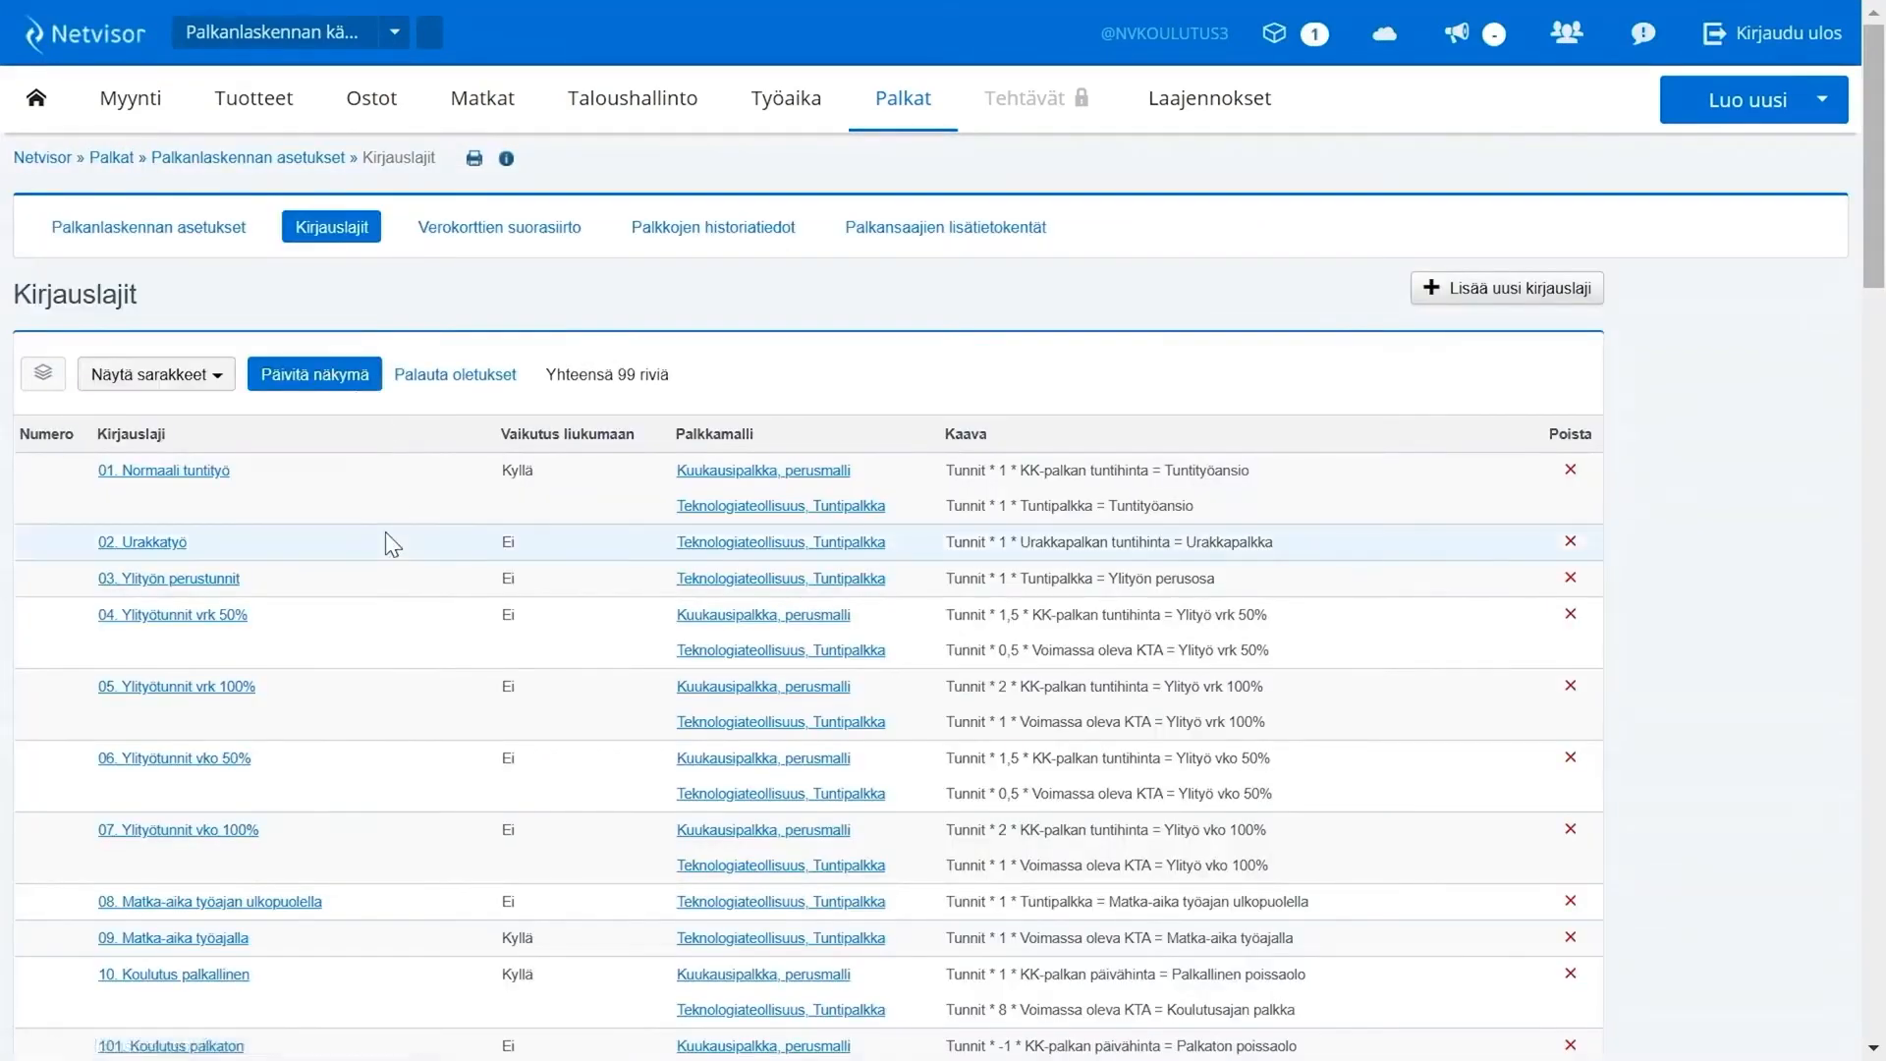
# Step: Delete both salary model formulas from the 63. Vuosiloma entry type, save it, and return to the Kirjauslajit list
pyautogui.scroll(-1, 386, 533)
pyautogui.scroll(-9, 385, 533)
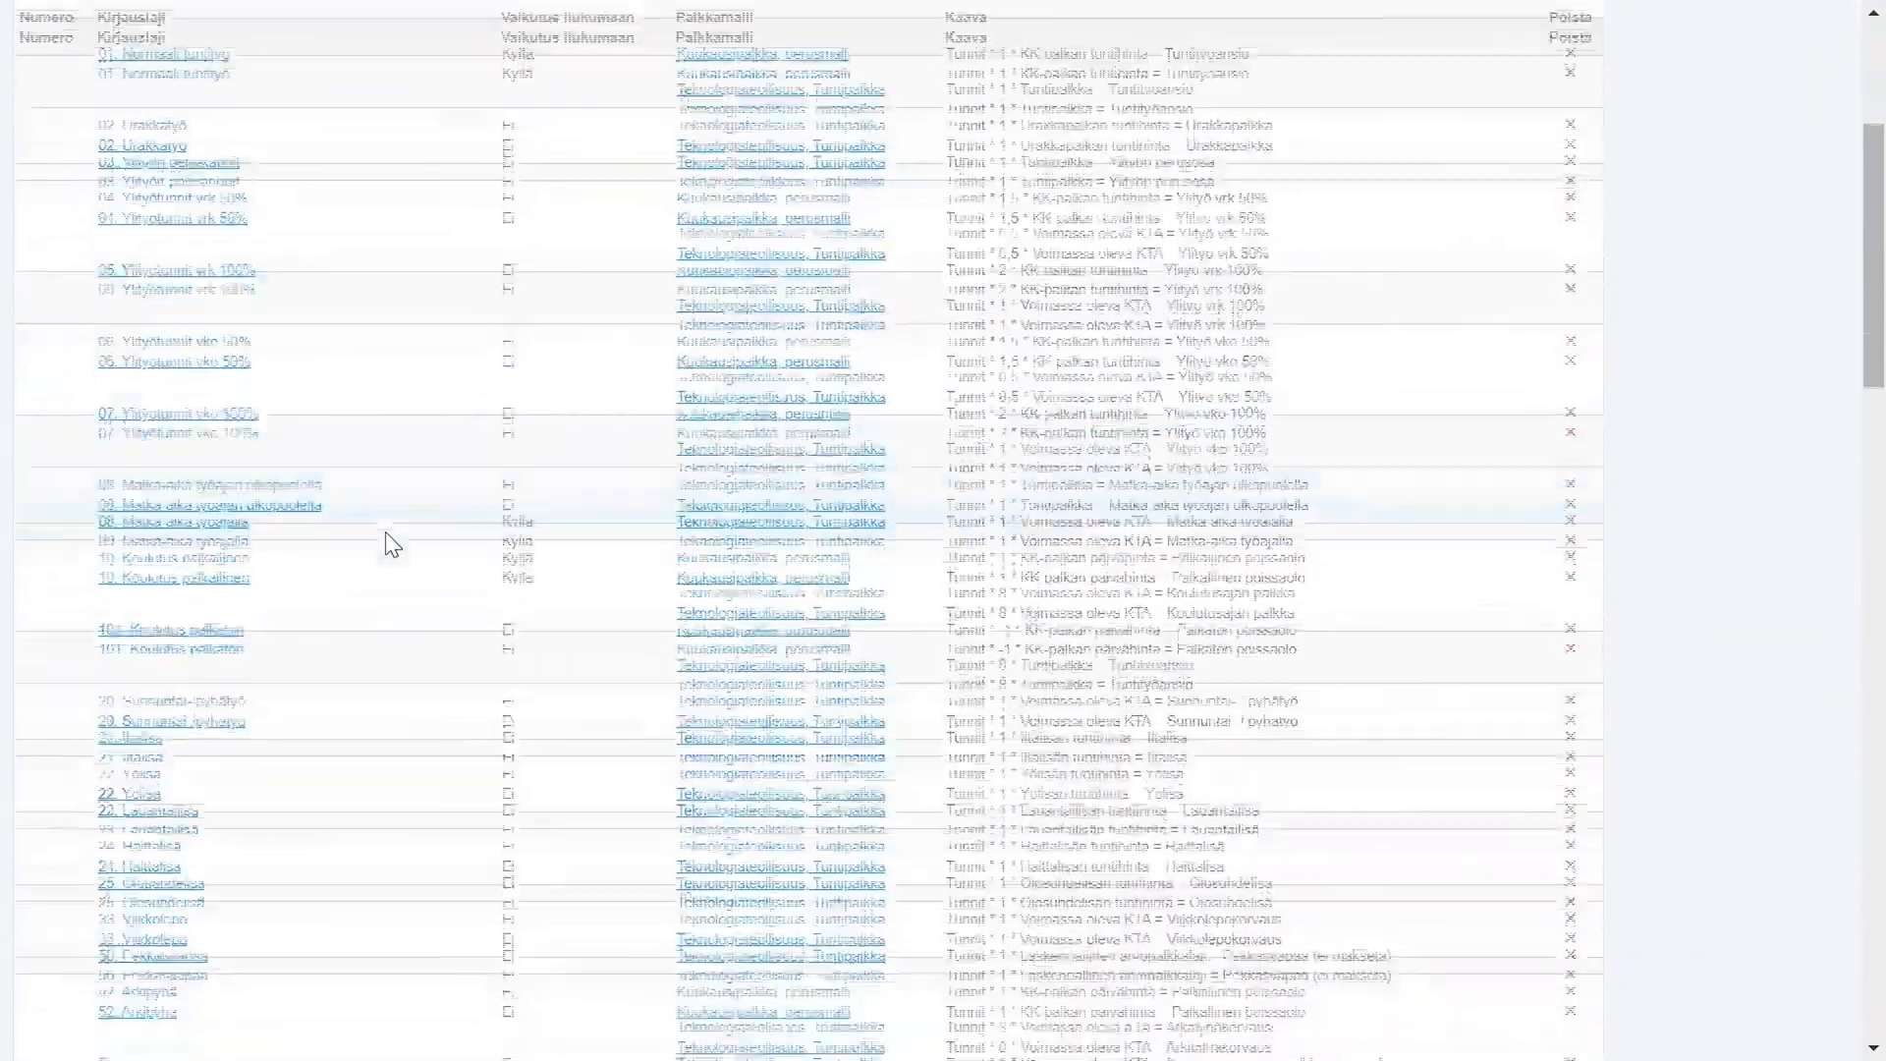
pyautogui.scroll(-2, 385, 532)
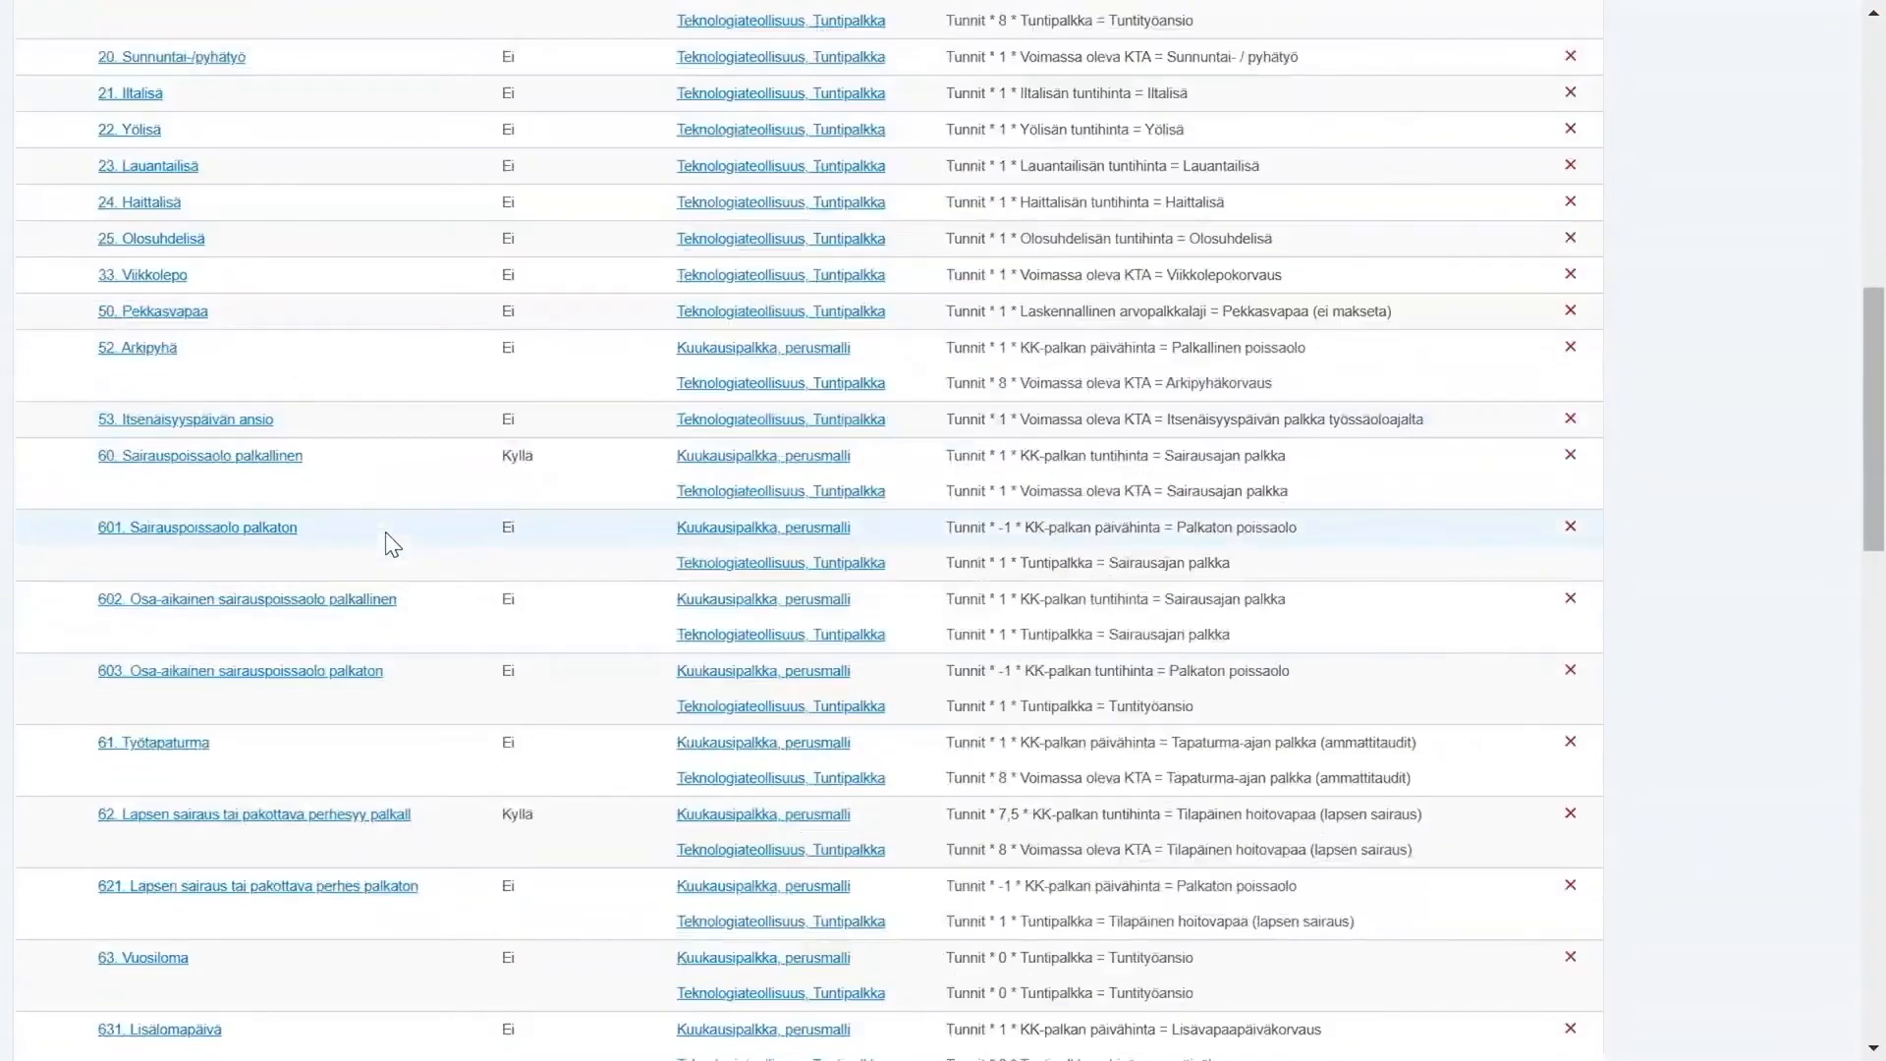
pyautogui.scroll(-2, 385, 532)
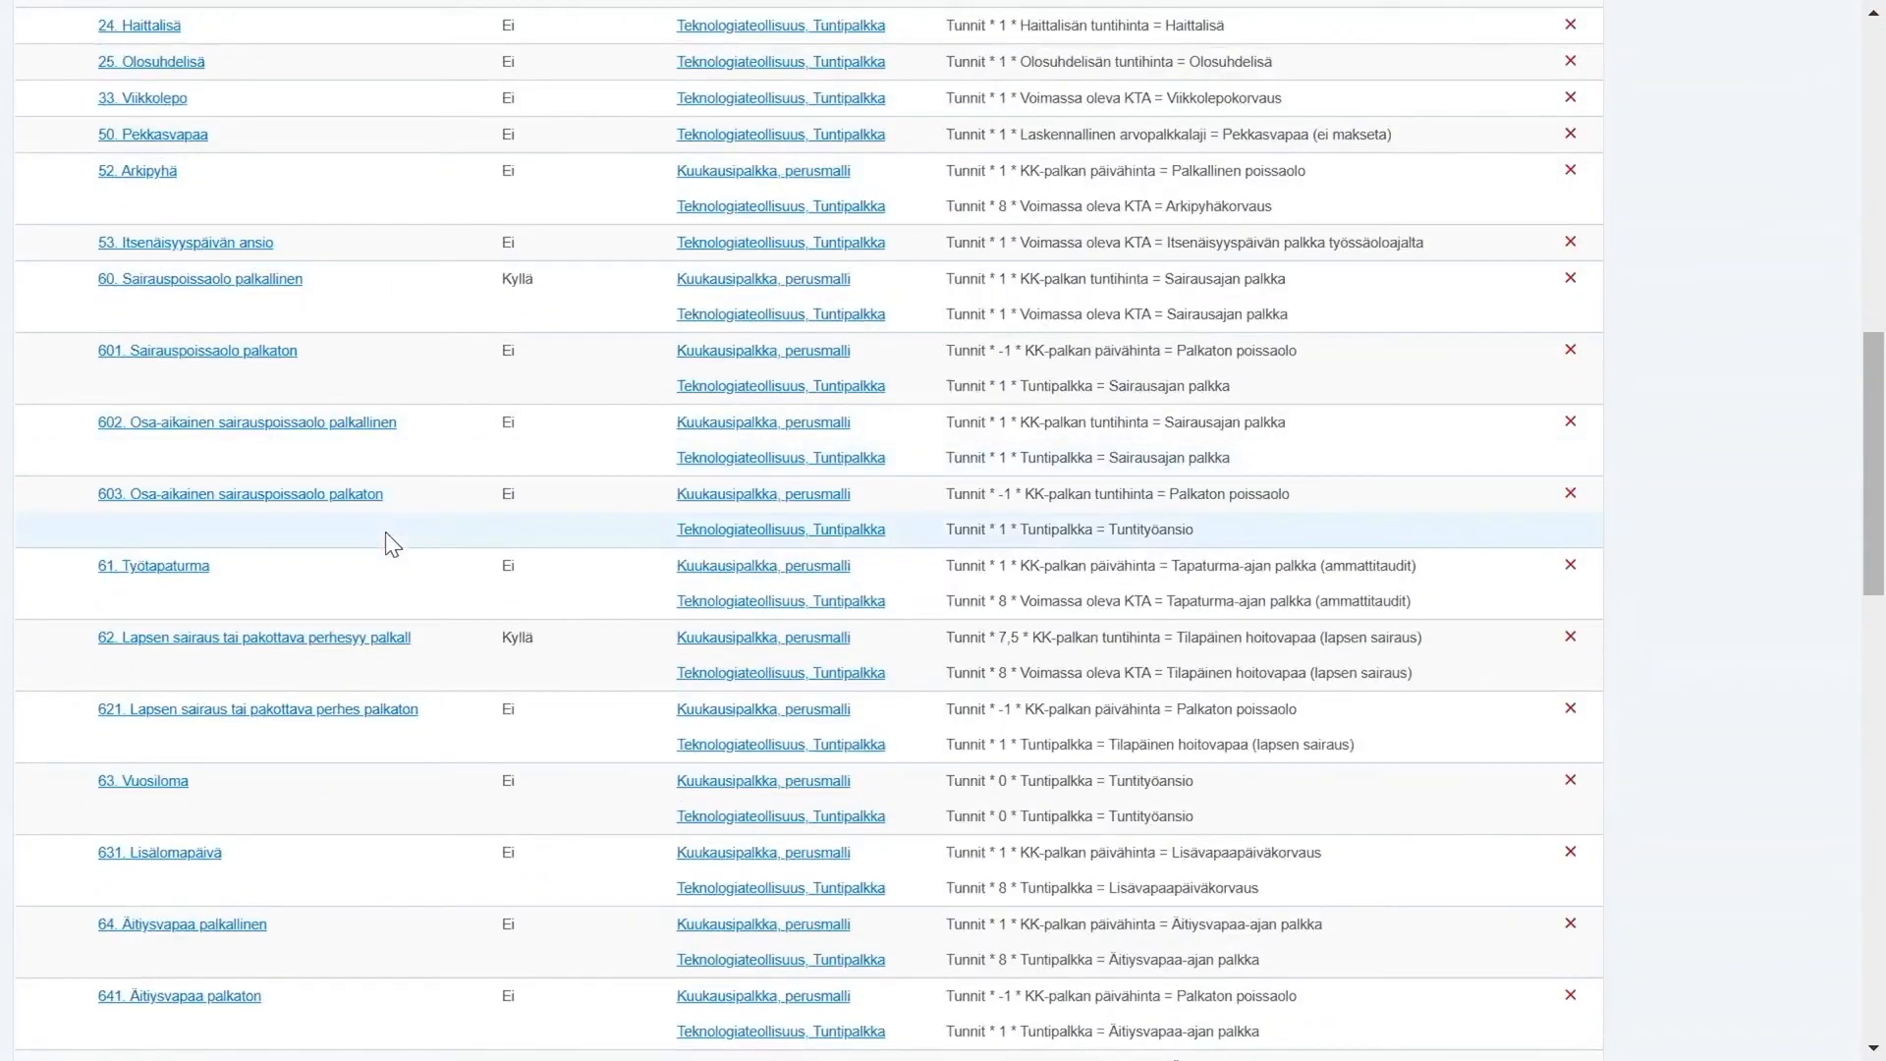
pyautogui.click(158, 782)
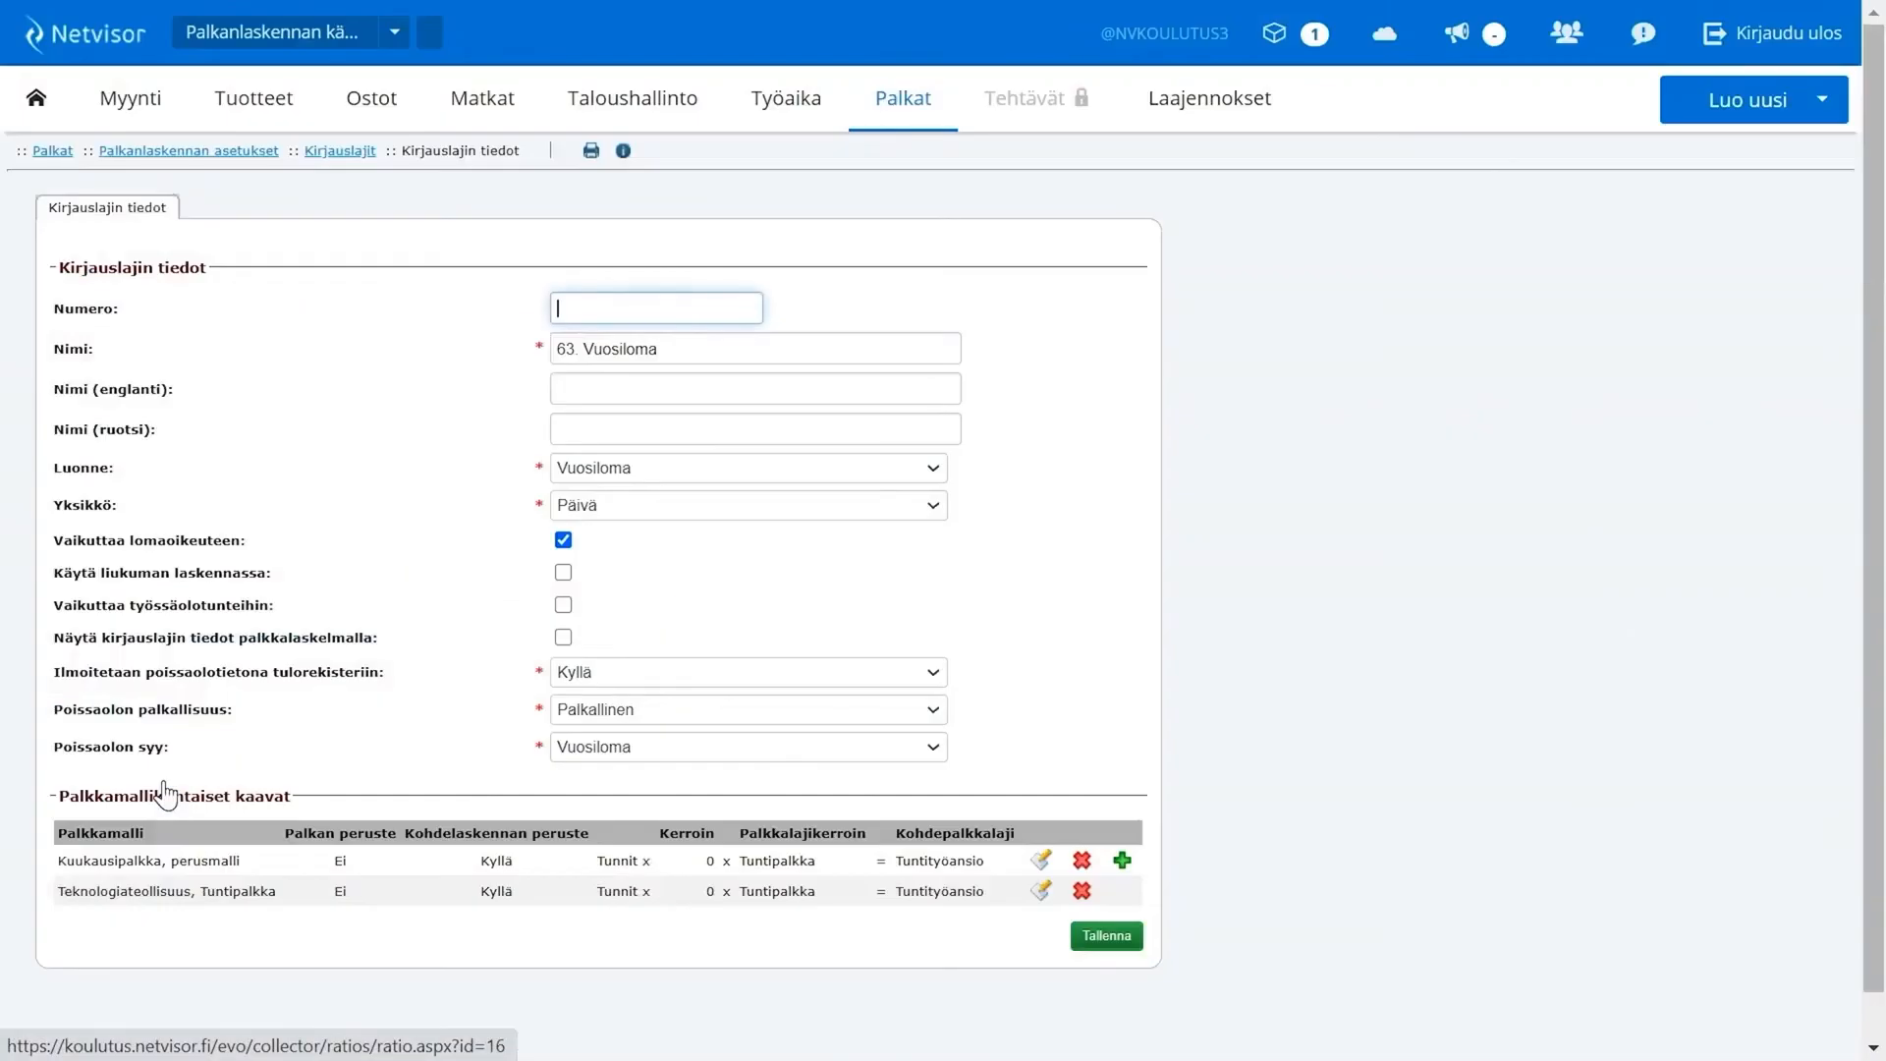
pyautogui.click(1081, 892)
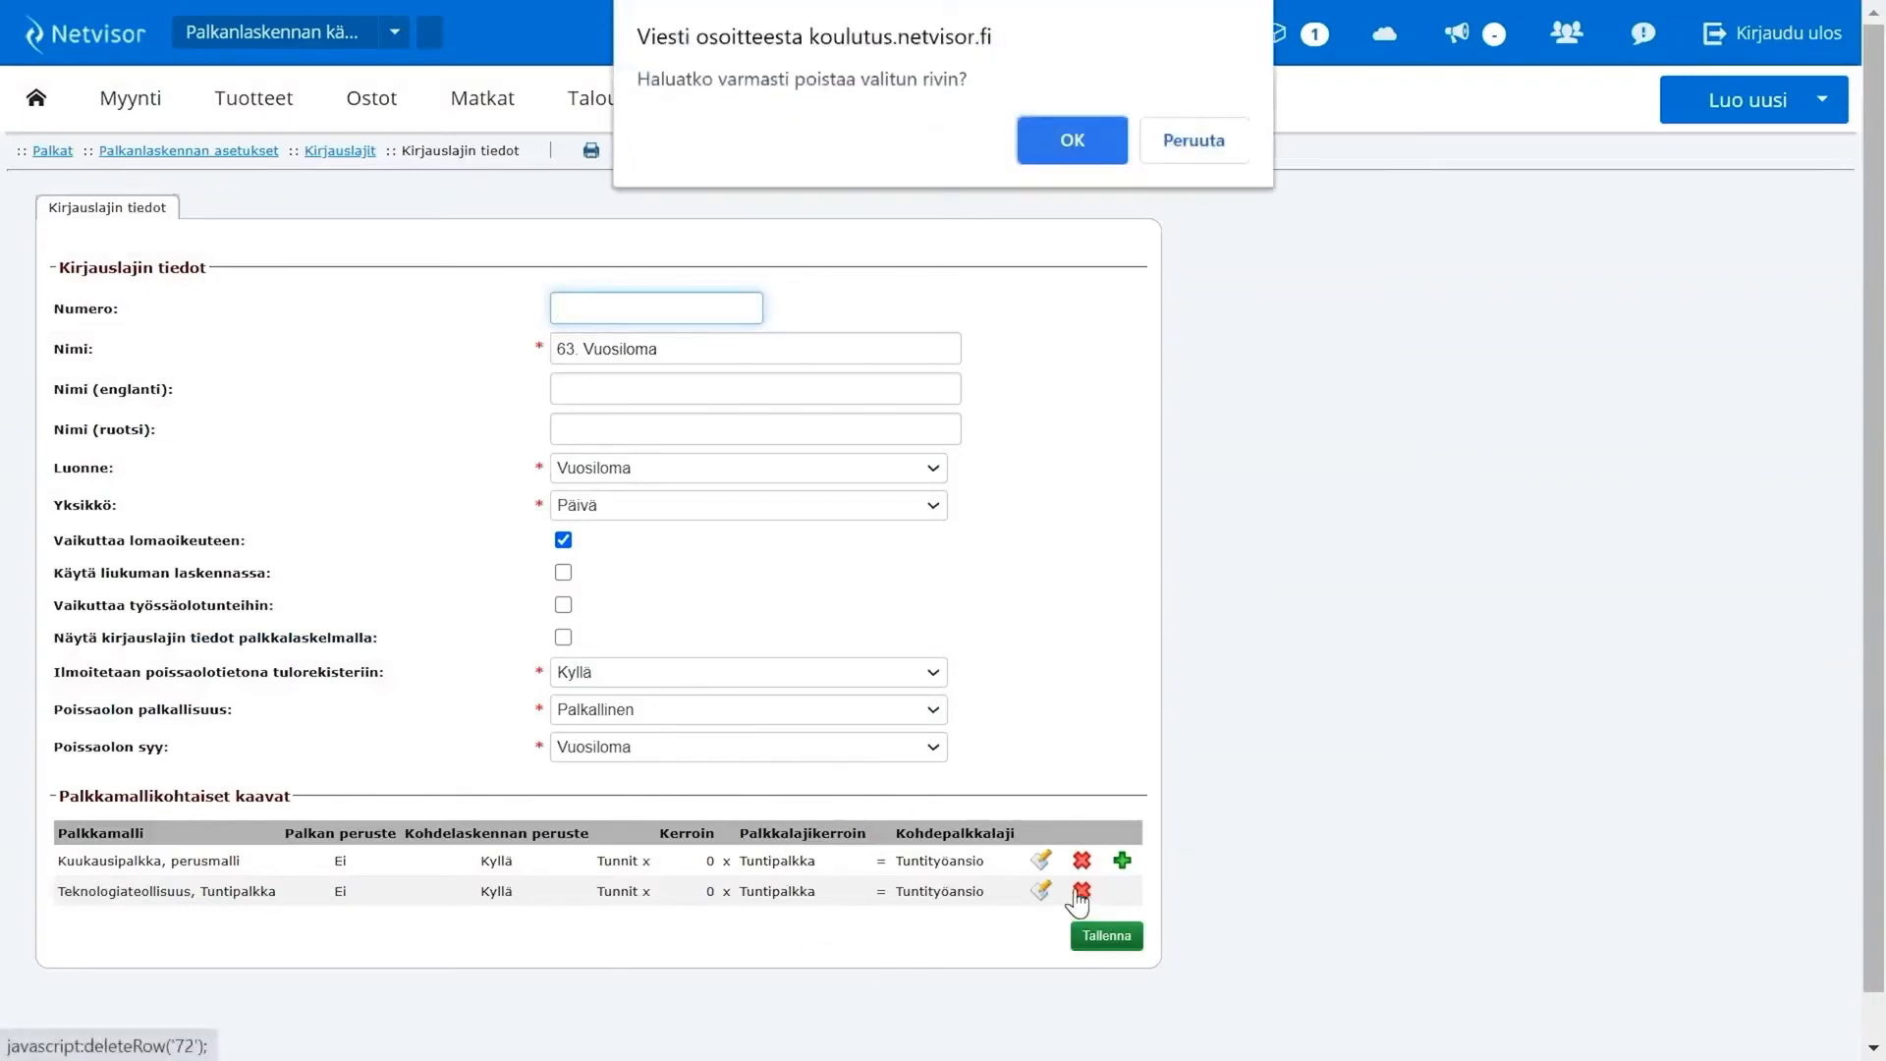
pyautogui.click(1059, 128)
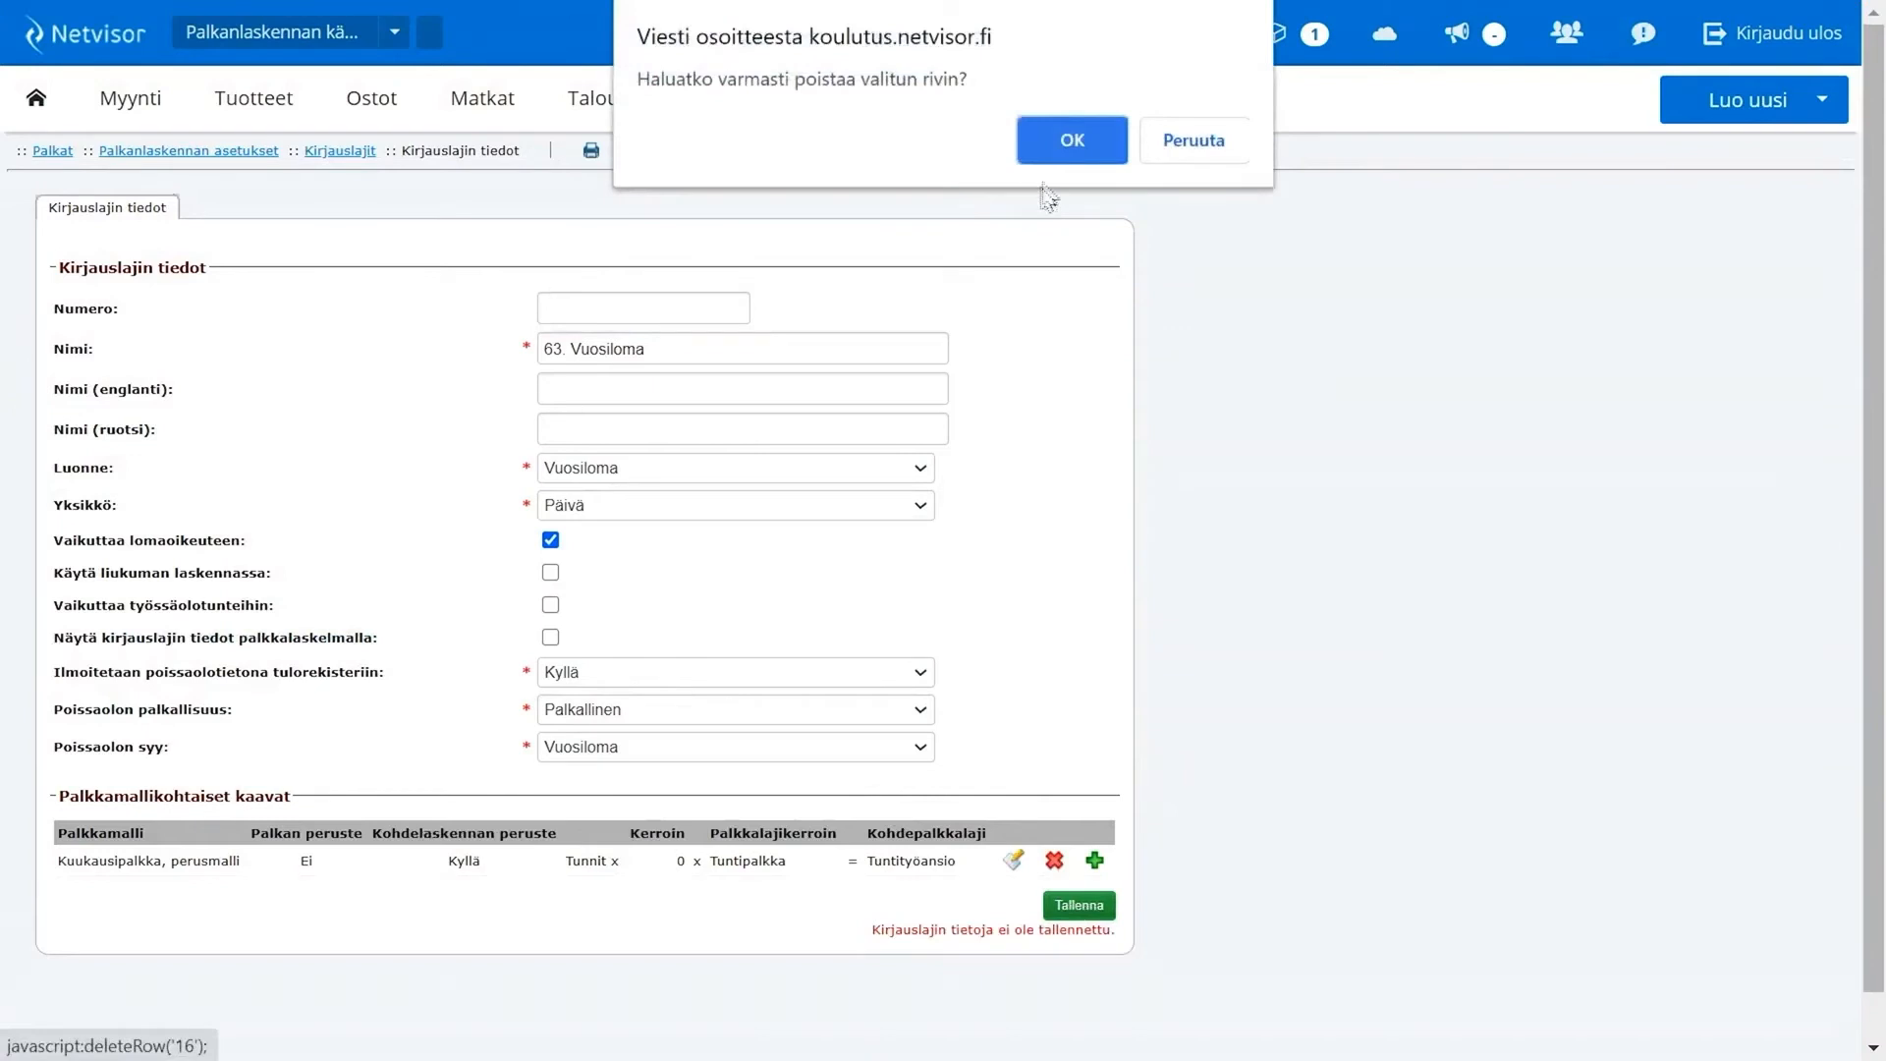
pyautogui.click(1053, 138)
pyautogui.click(1071, 912)
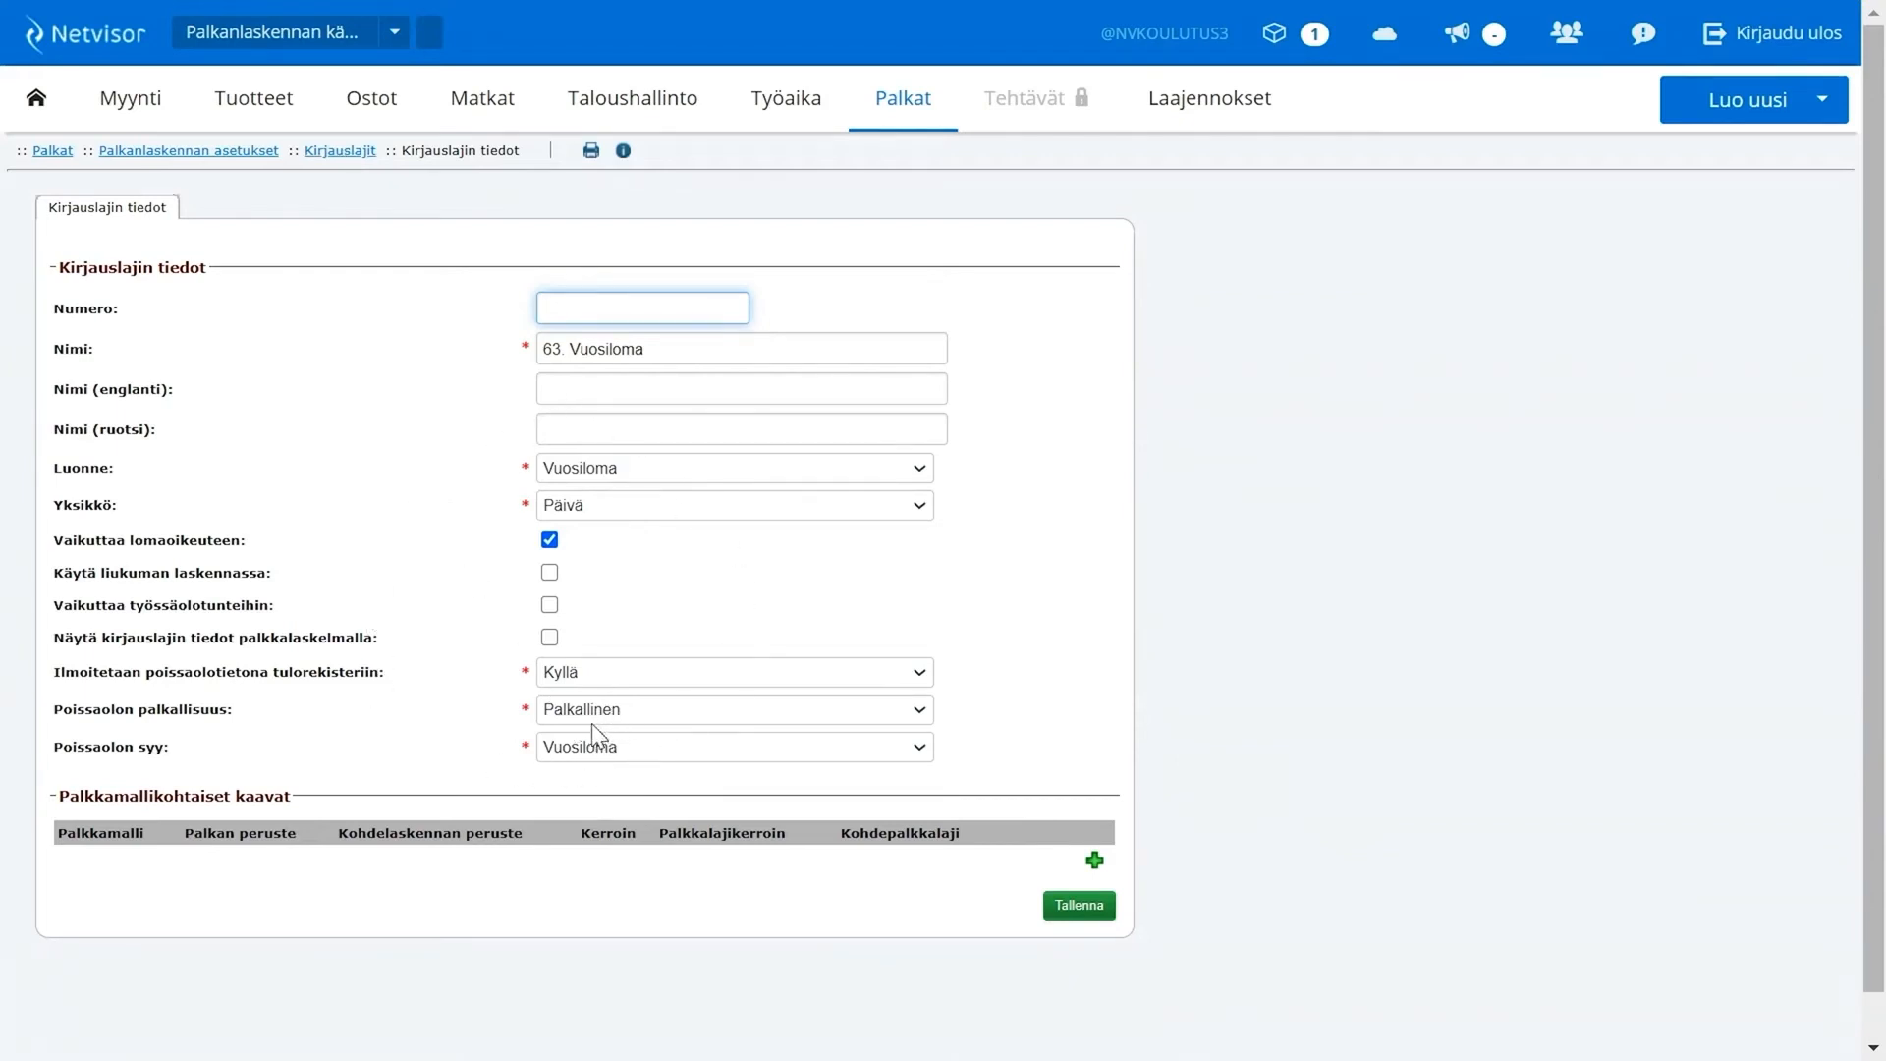
pyautogui.click(344, 153)
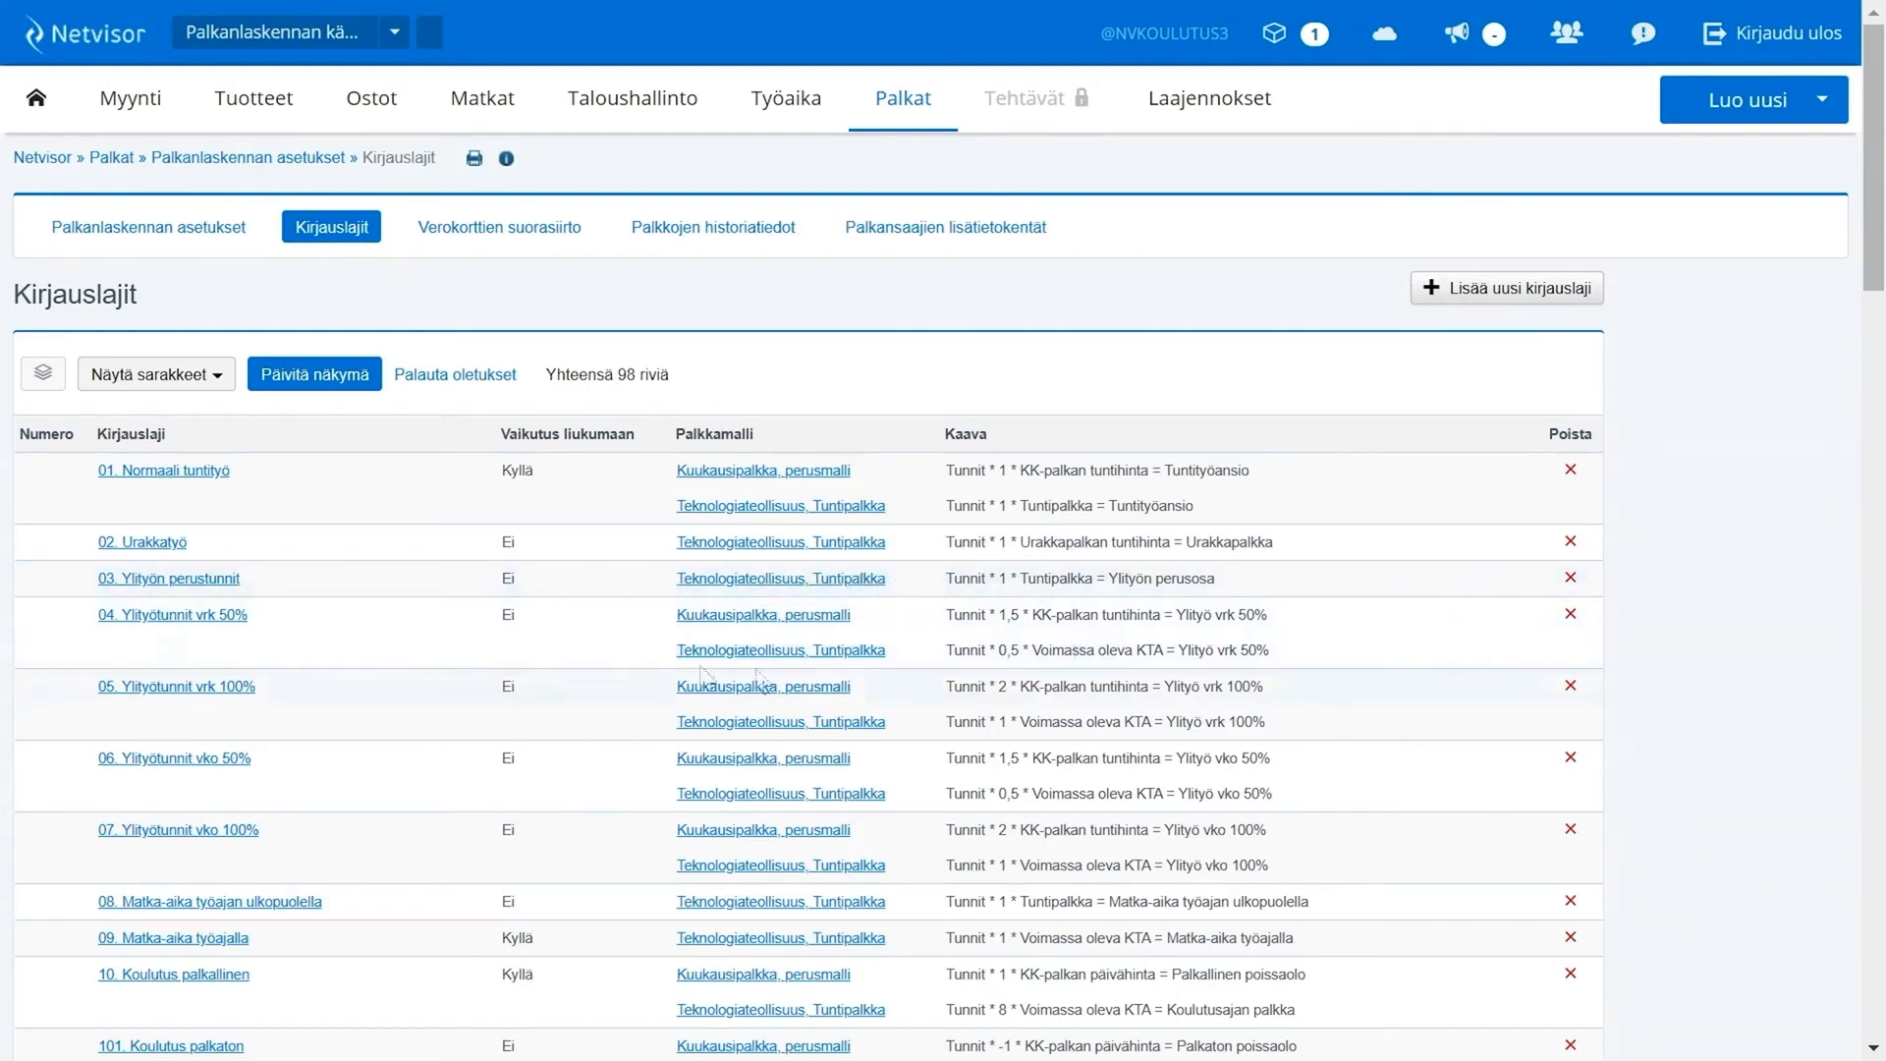
# Step: Add a Teknologiateollisuus, Tuntipalkka formula row to 04. Ylityötunnit vrk 50% with Palkan peruste and Kohdelaskennan peruste enabled
pyautogui.click(220, 617)
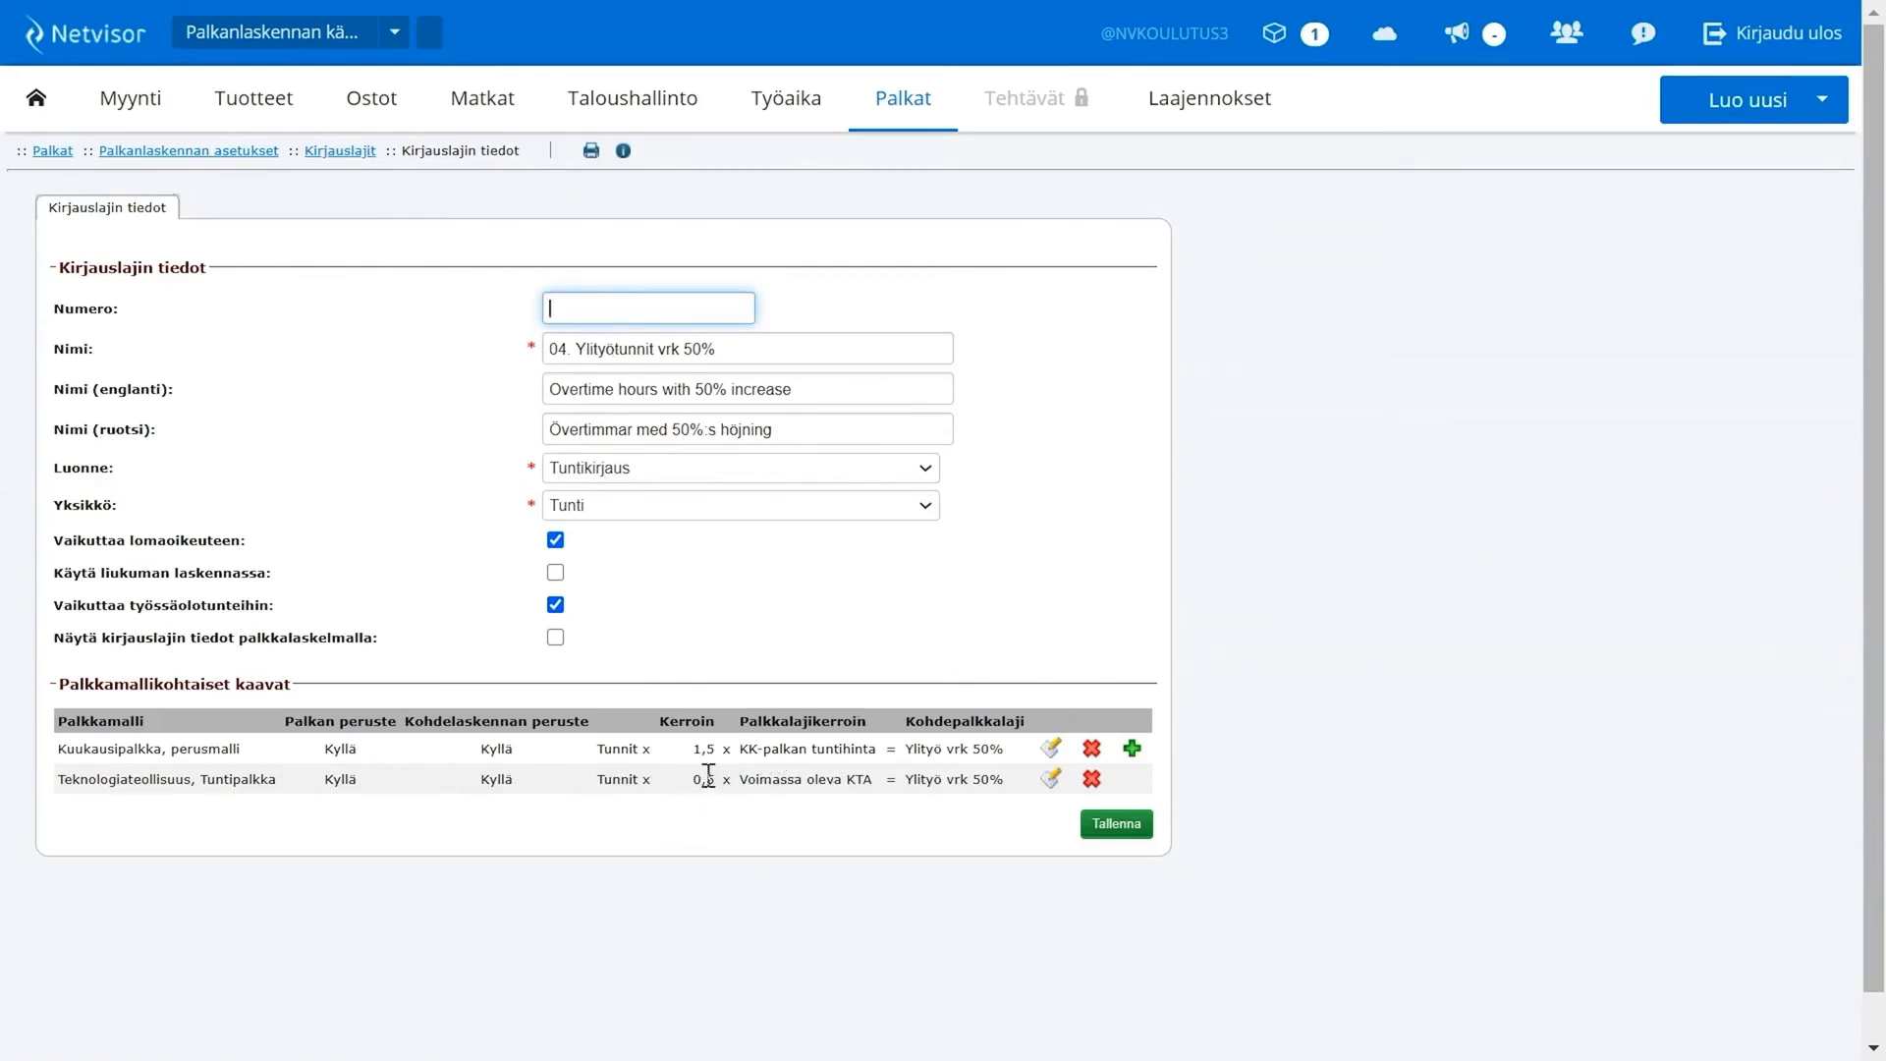
pyautogui.click(1131, 749)
pyautogui.click(286, 807)
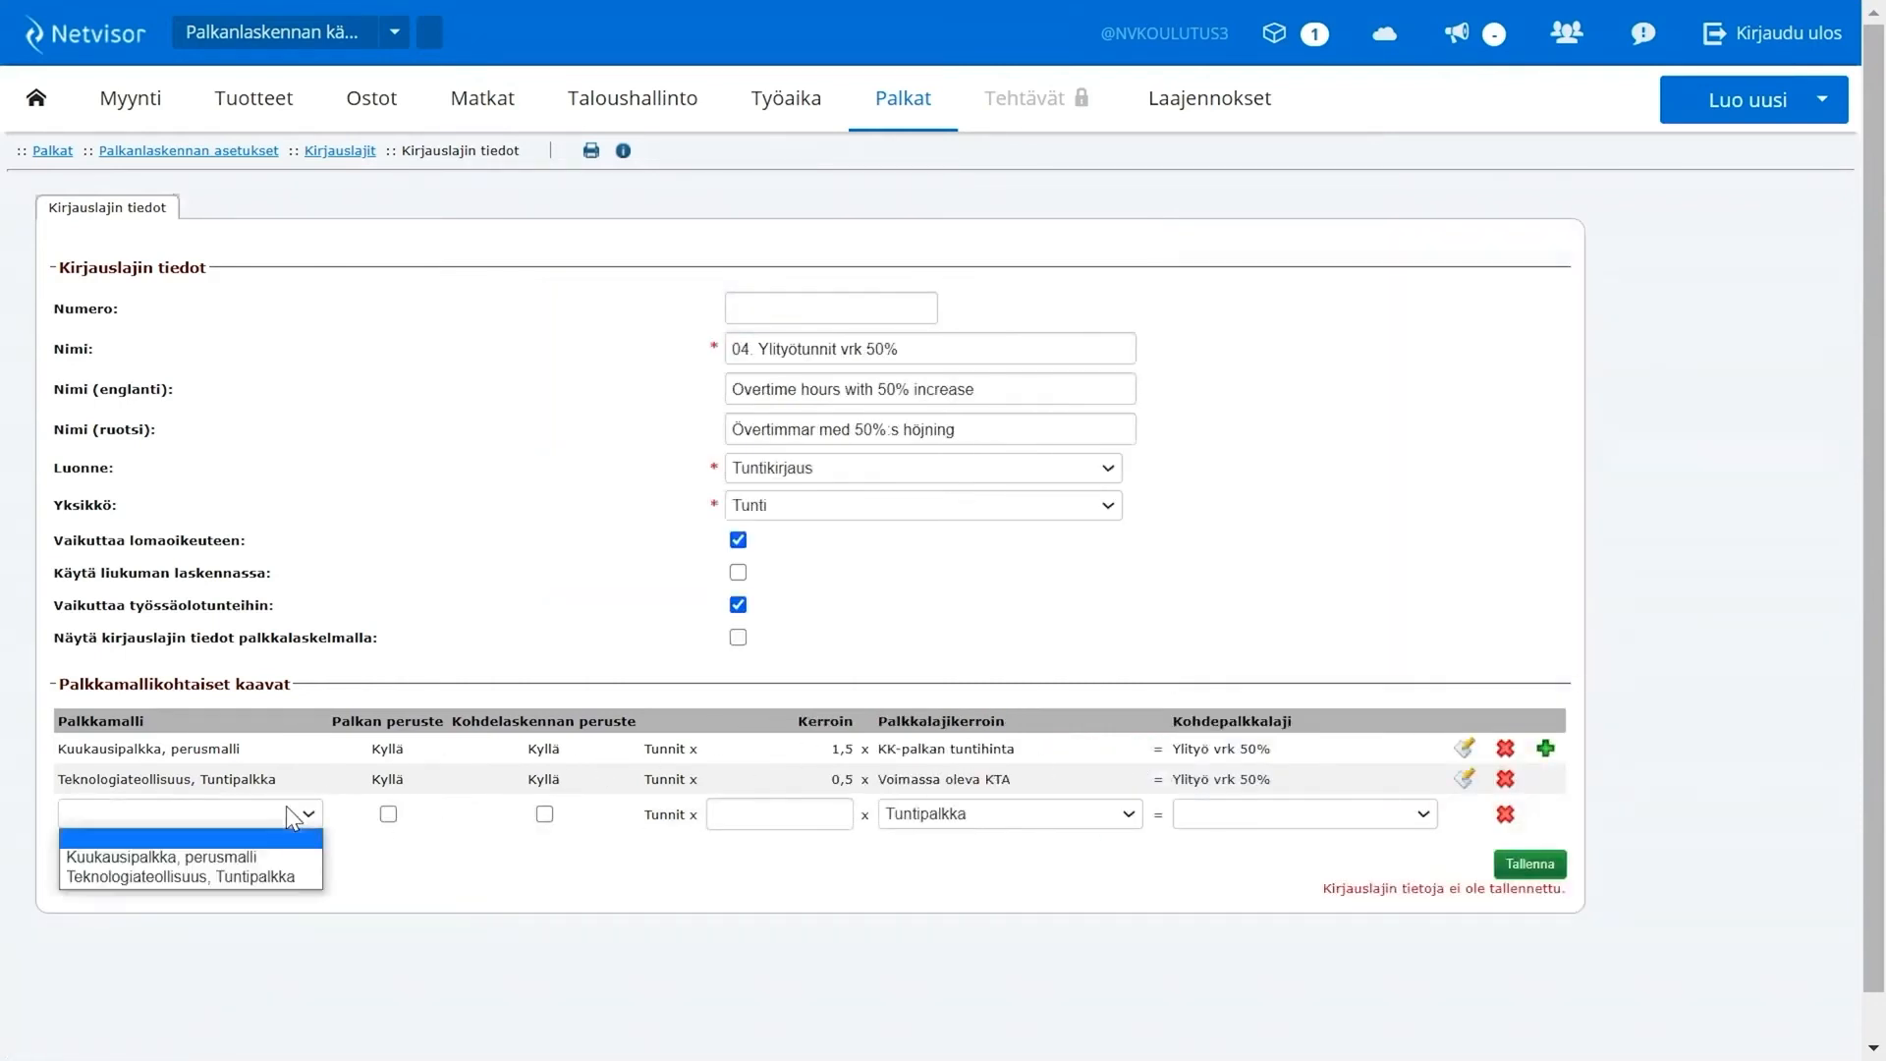
pyautogui.click(287, 877)
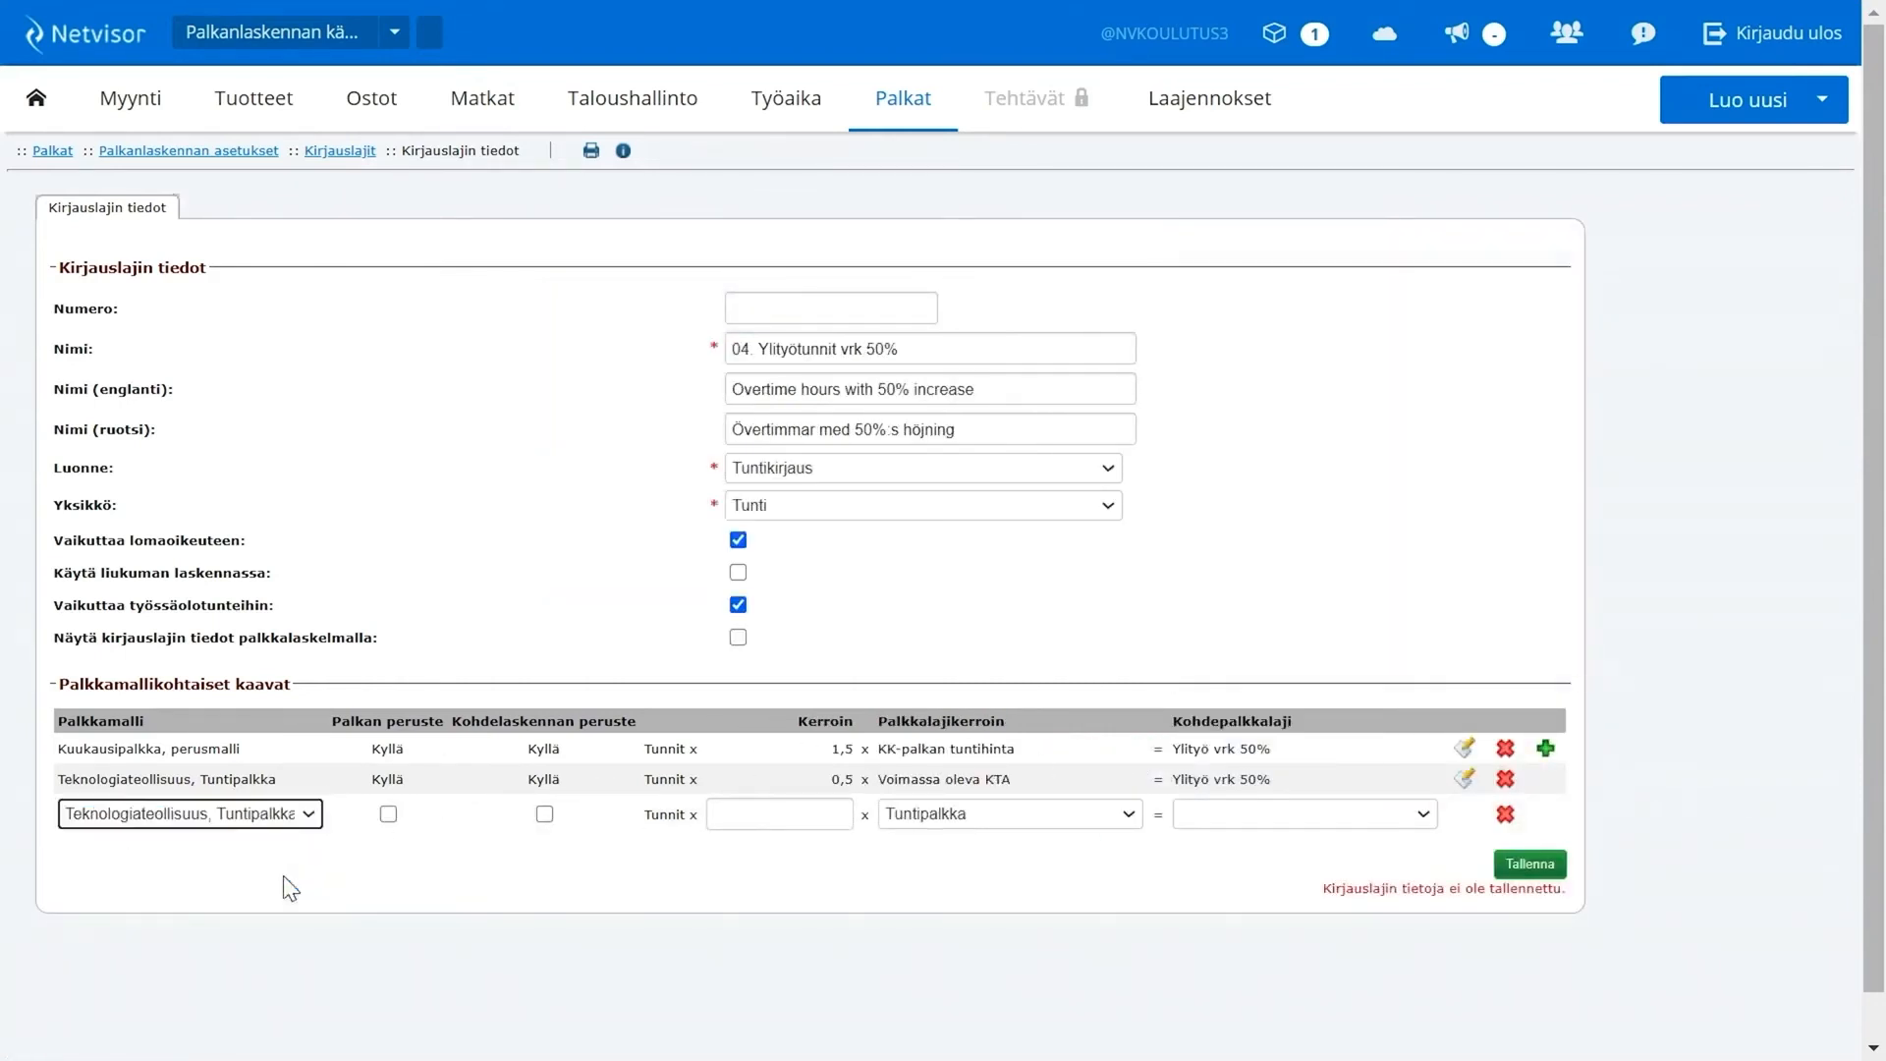
pyautogui.click(389, 821)
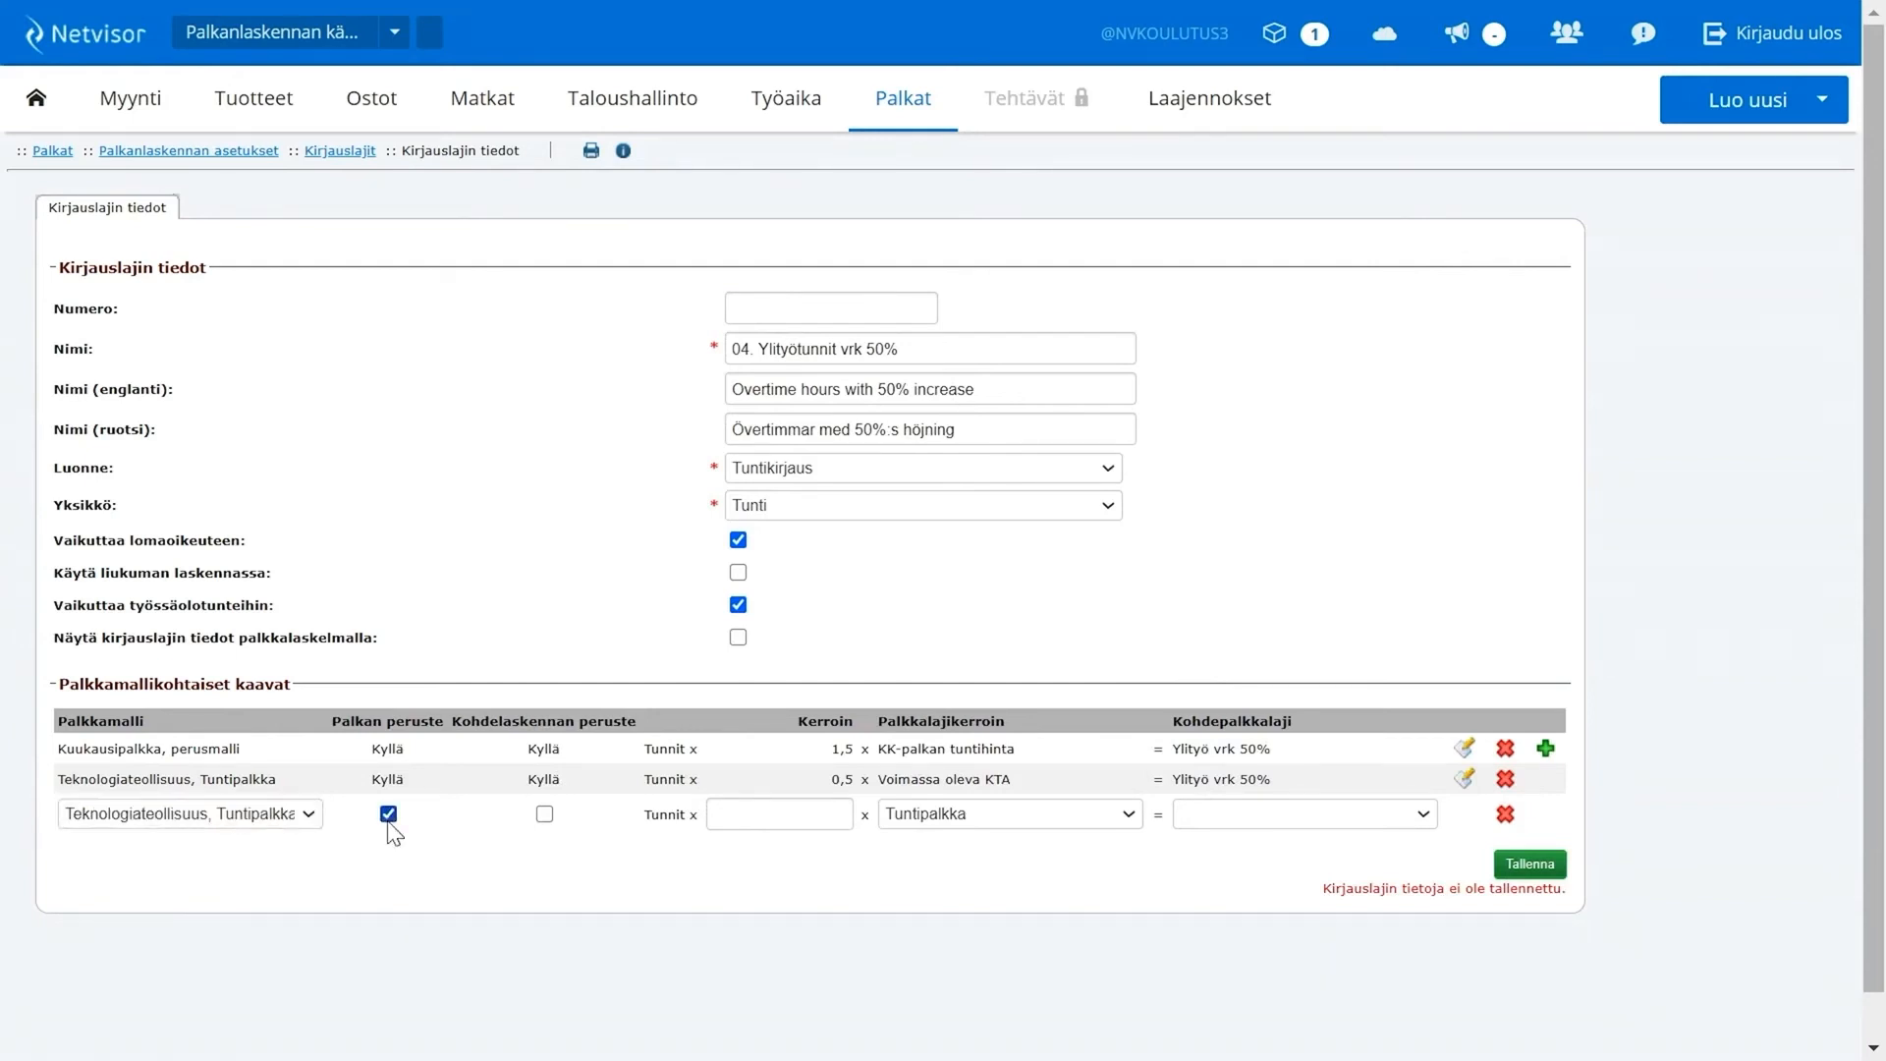
pyautogui.click(542, 817)
# Step: Set the new formula's Kerroin to 1 and its Kohdepalkkalaji to Ylityön perusosa, and save the entry type
pyautogui.click(804, 806)
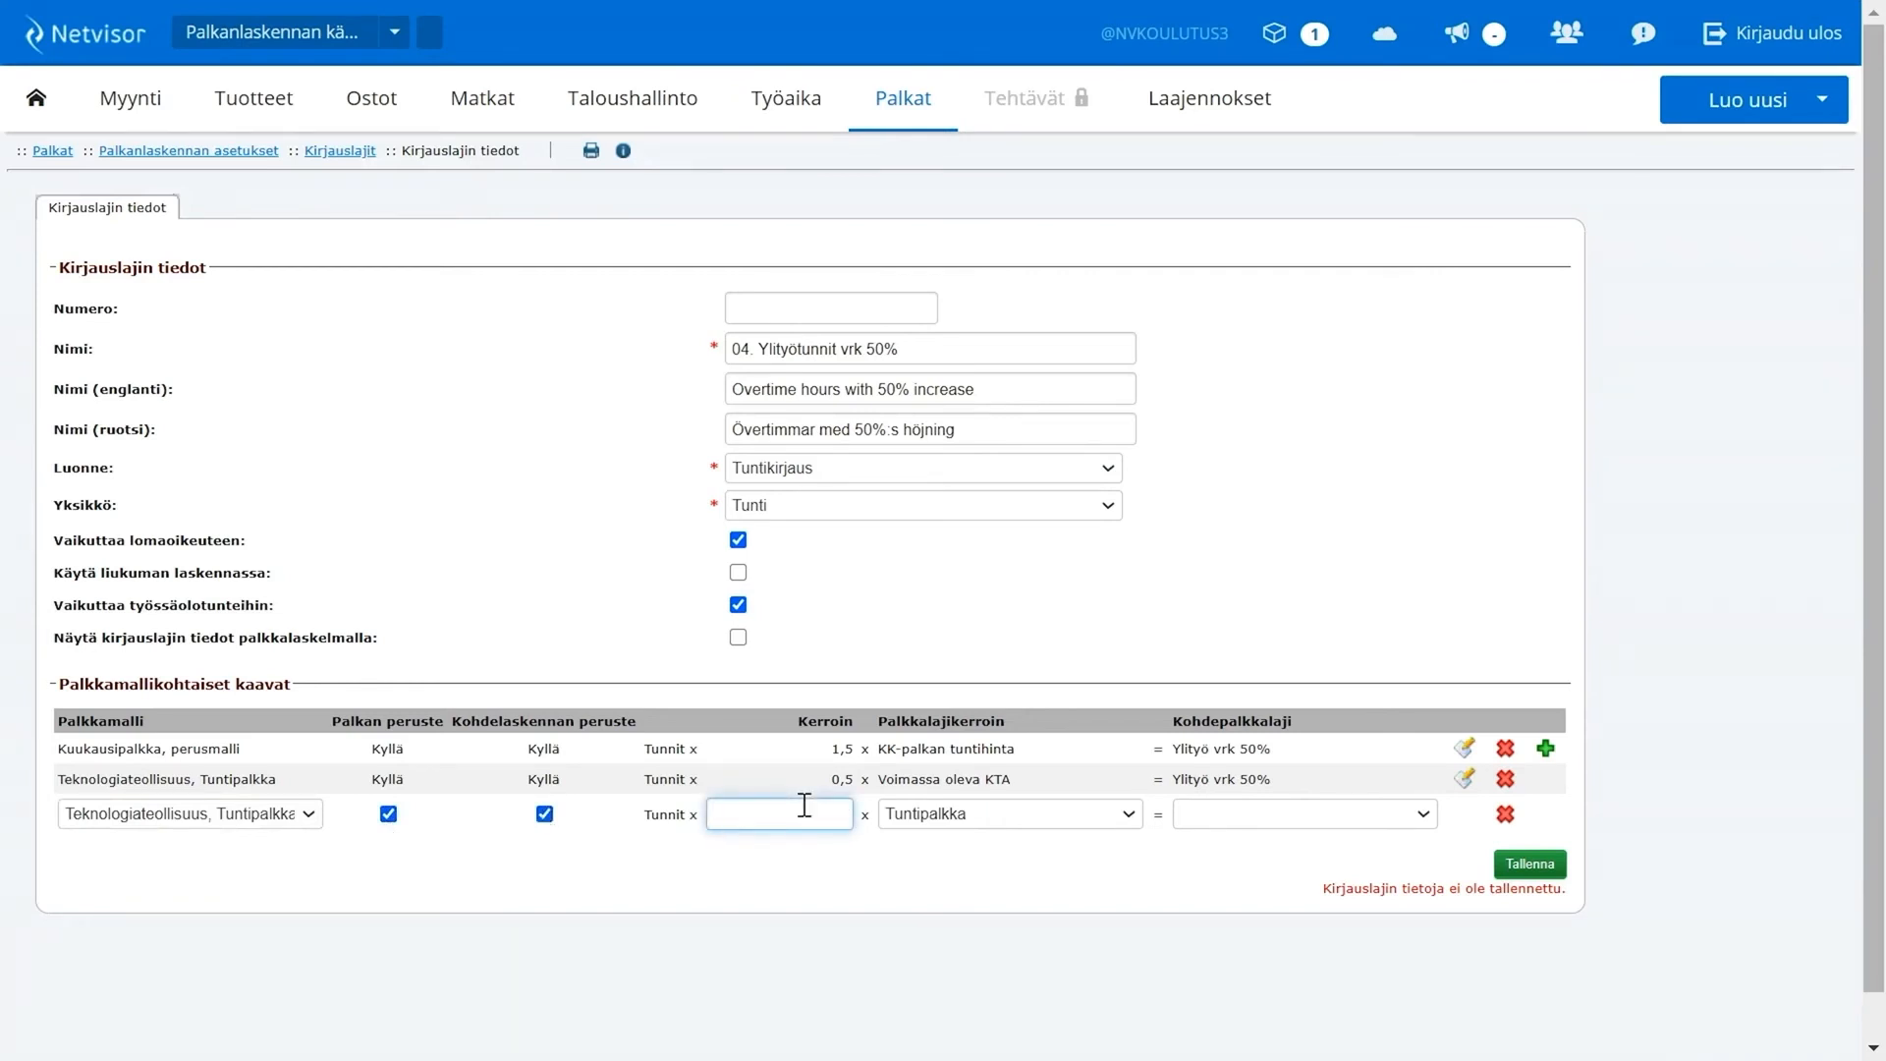
pyautogui.click(1241, 828)
pyautogui.press('y')
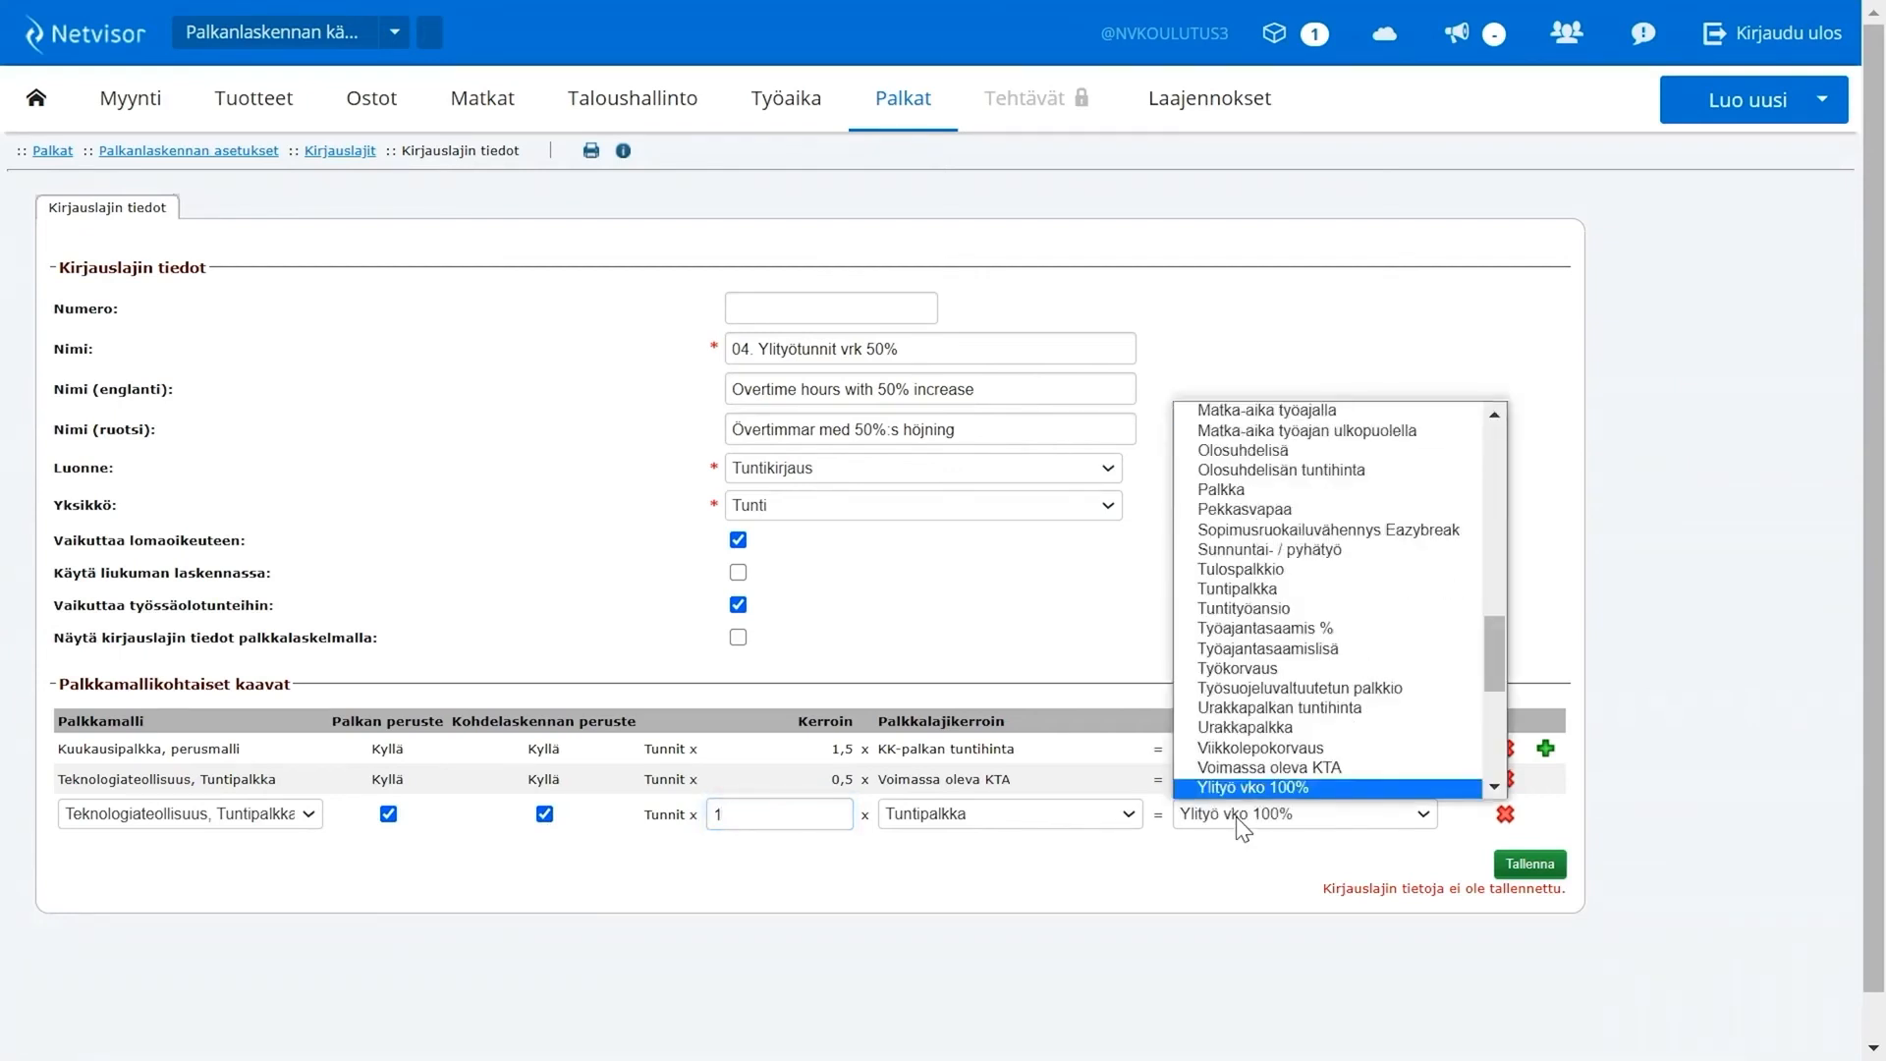
pyautogui.press('Down')
pyautogui.press('Down')
pyautogui.press('Down')
pyautogui.press('Down')
pyautogui.press('Down')
pyautogui.press('Return')
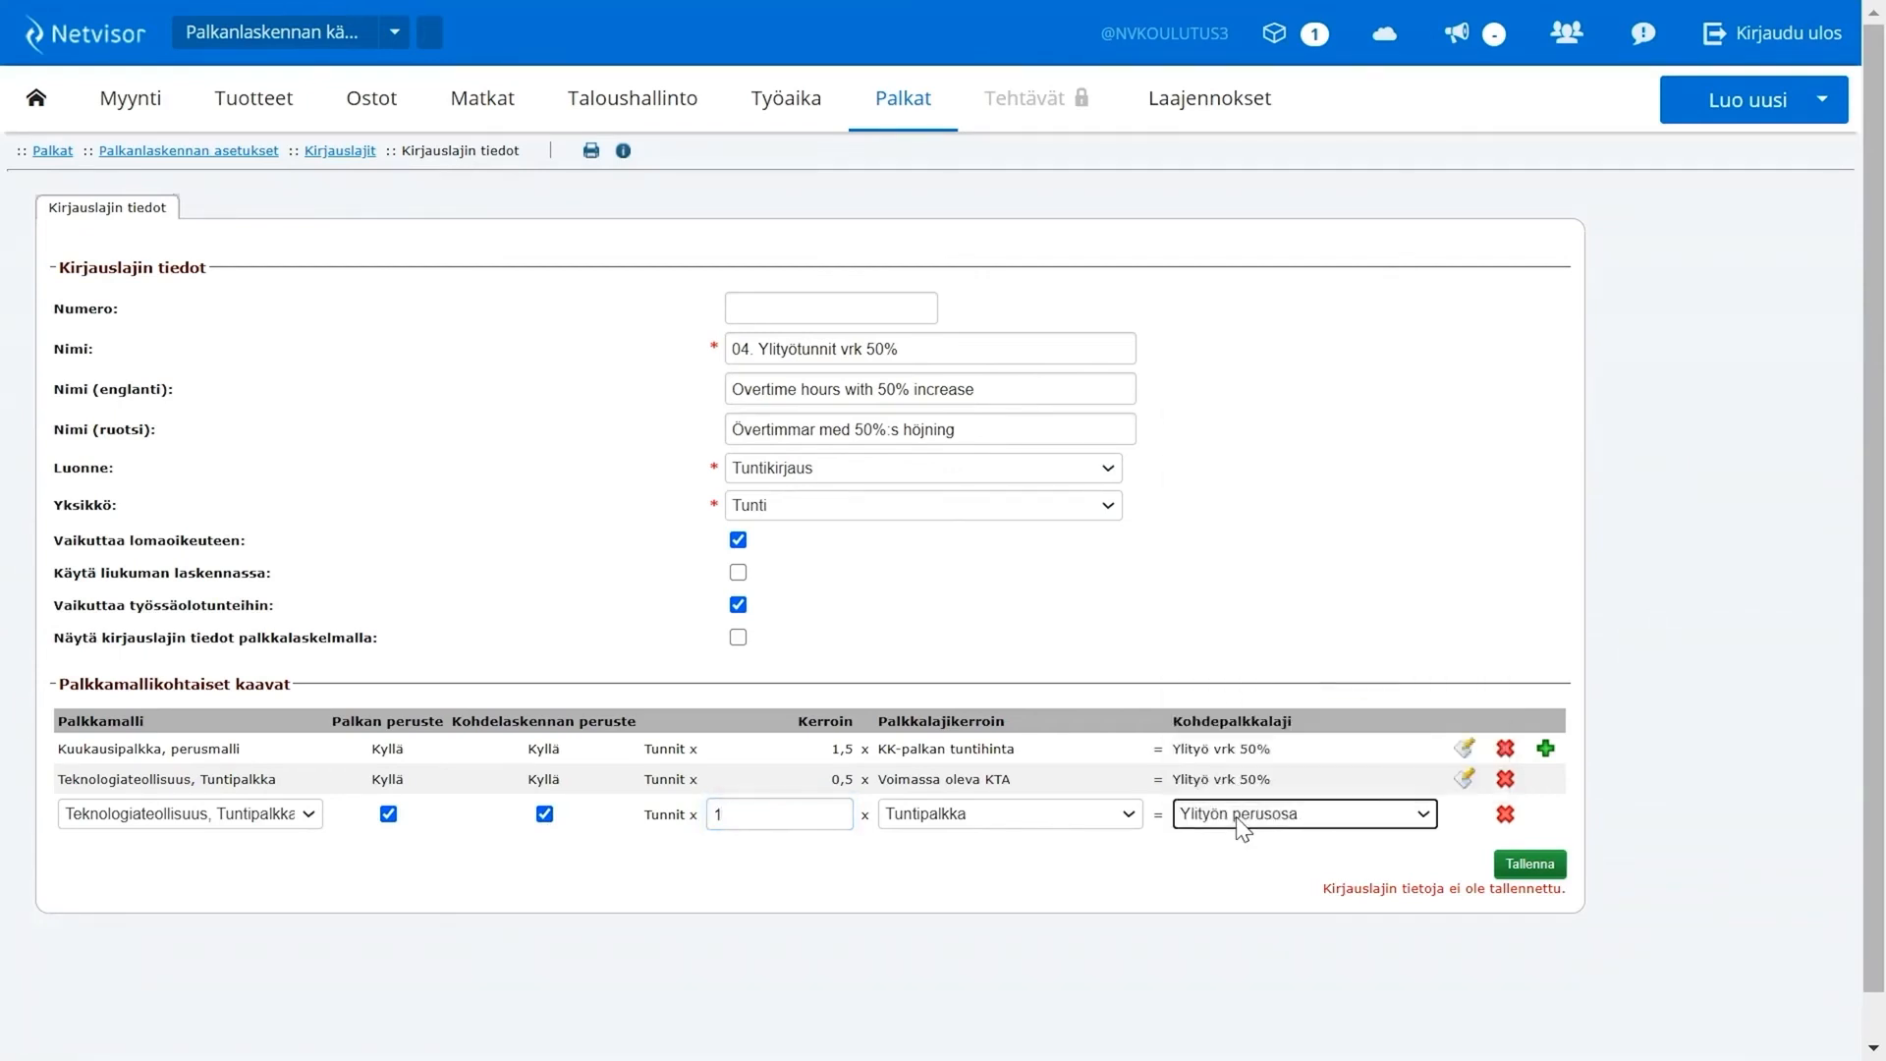
pyautogui.click(1240, 829)
pyautogui.click(1152, 887)
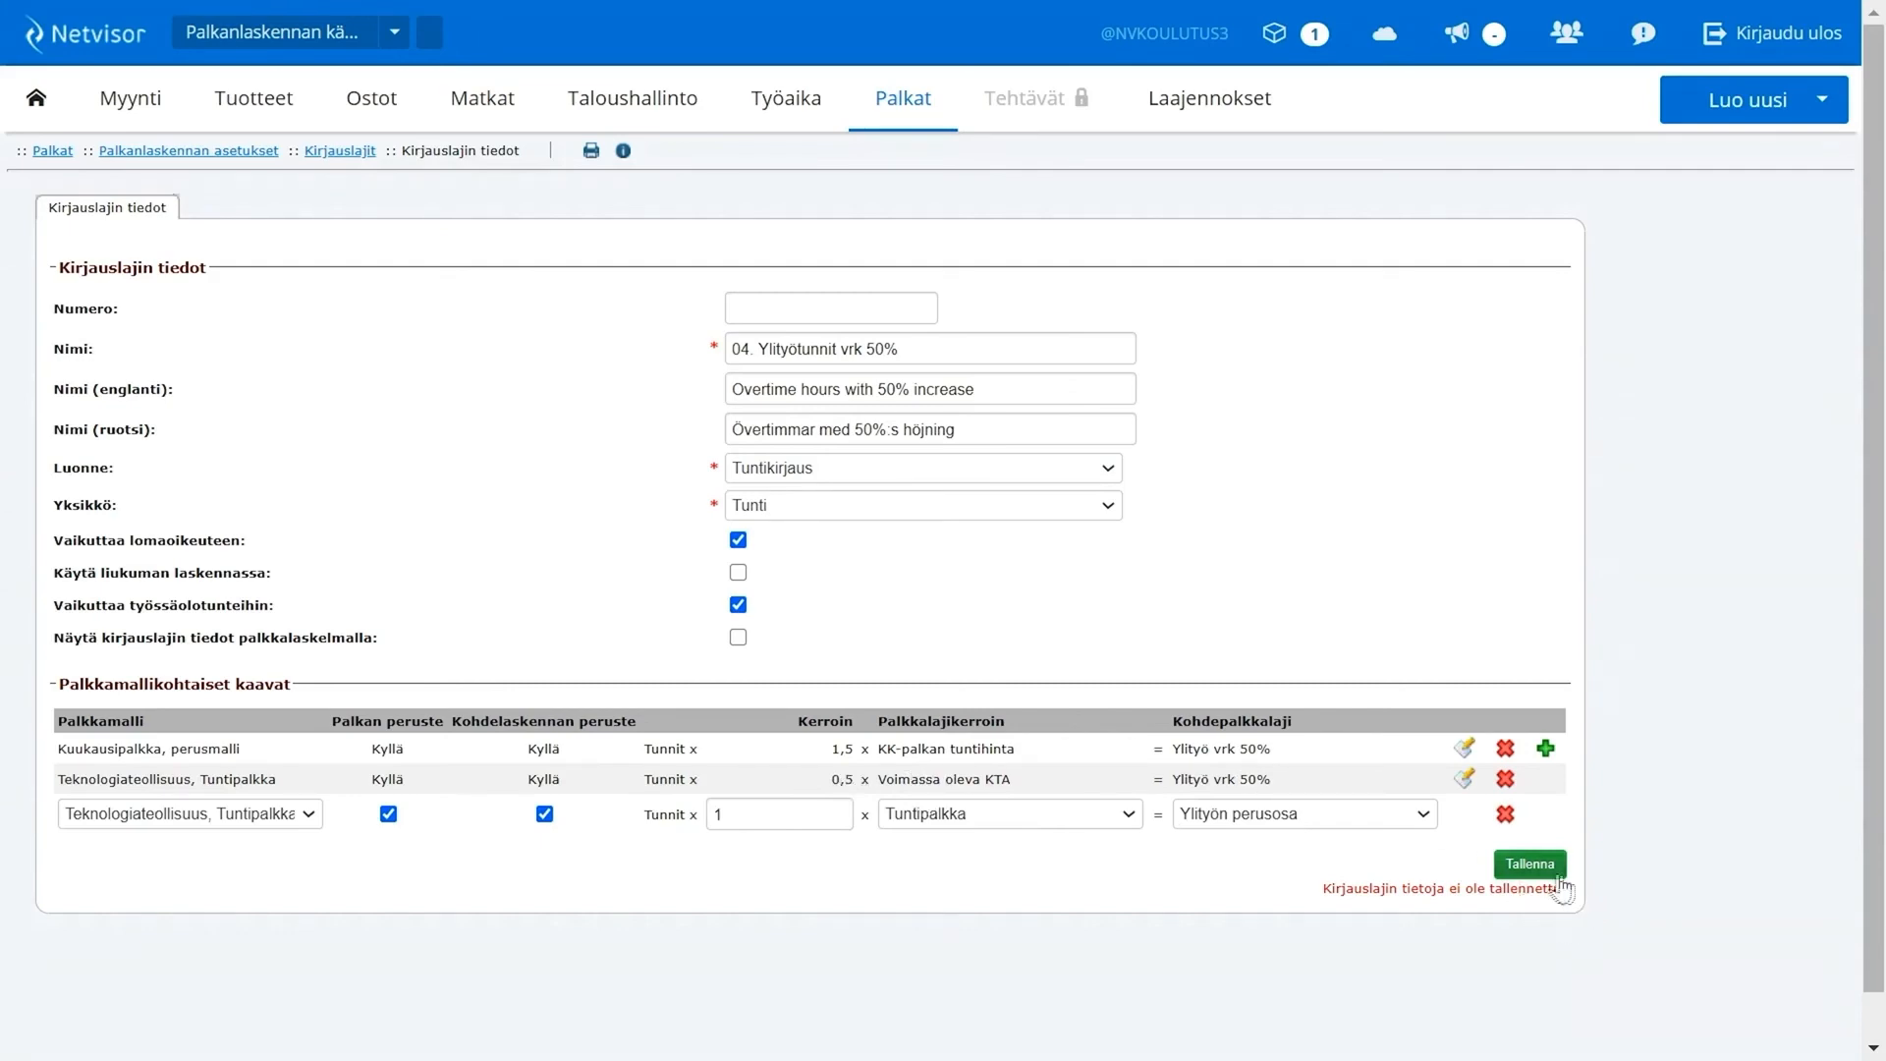
pyautogui.click(1532, 864)
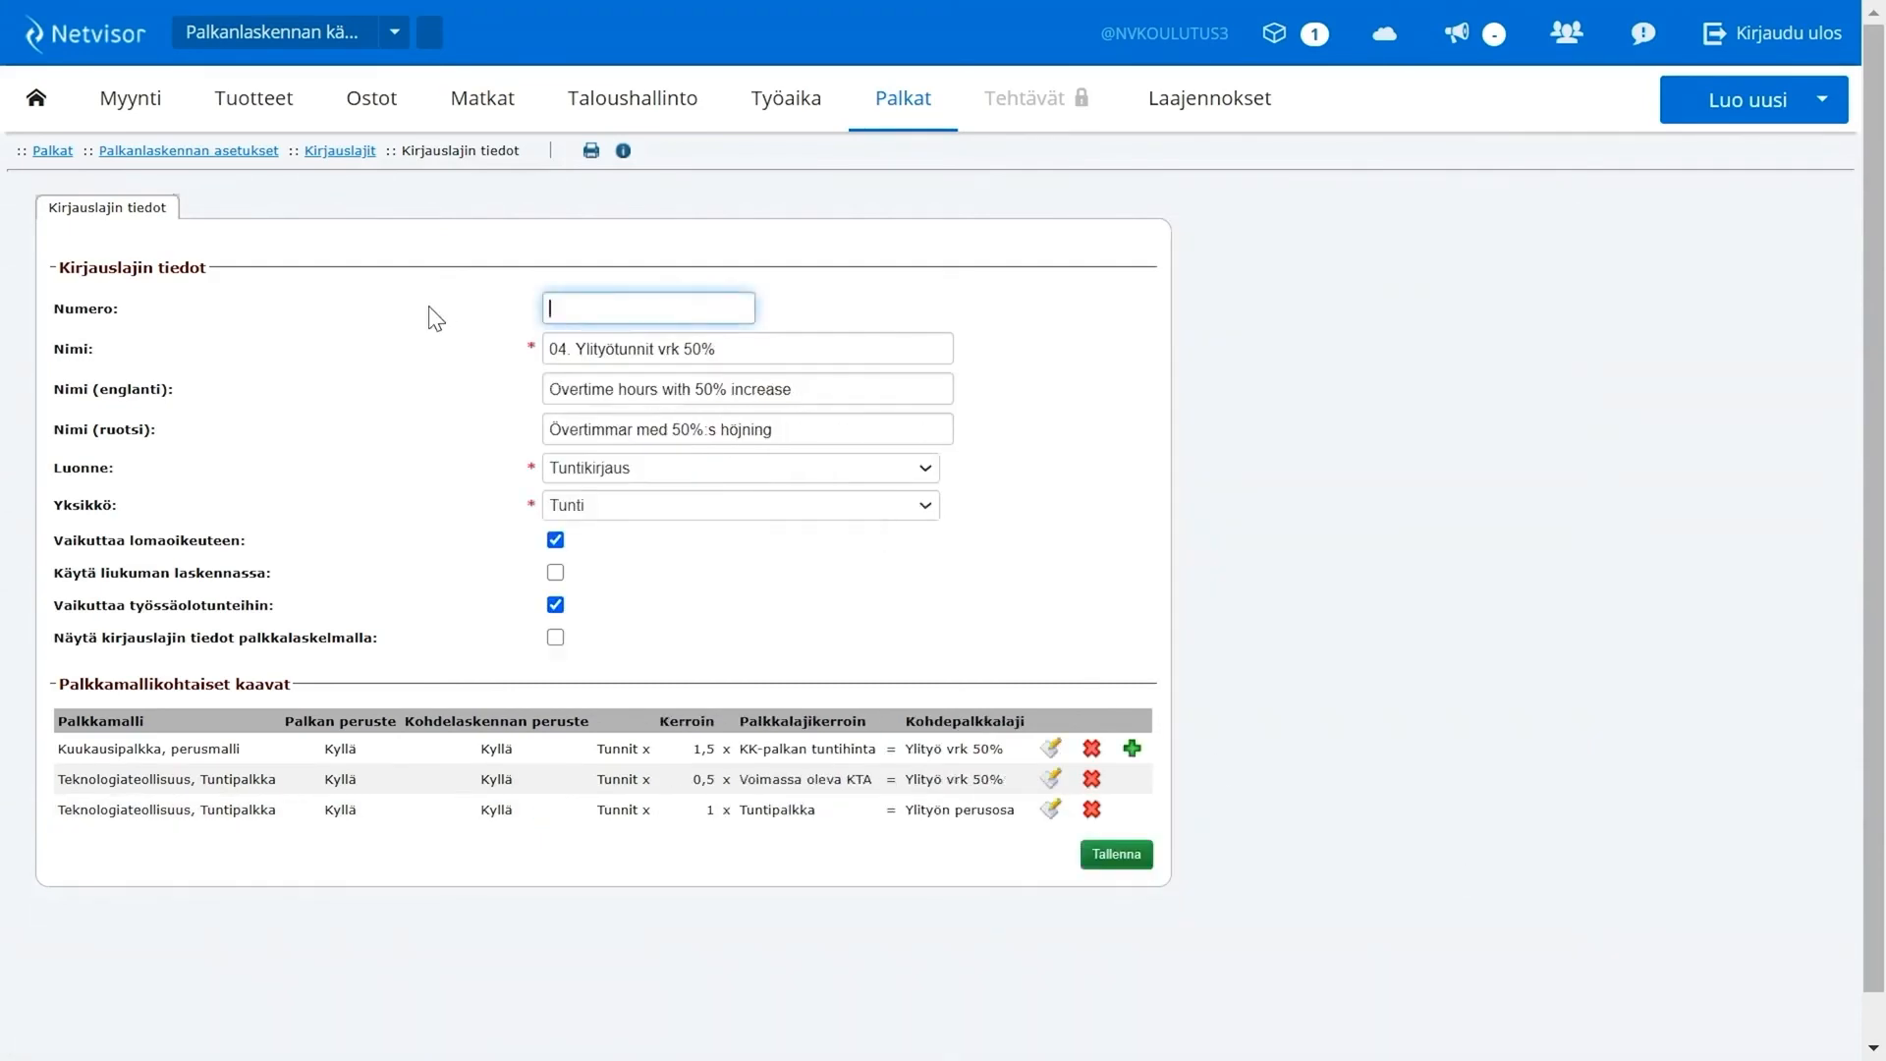
# Step: Return to the Kirjauslajit list and compare the Ylityön perusosa formulas of 03. Ylityön perustunnit and 04. Ylityötunnit vrk 50%
pyautogui.click(345, 157)
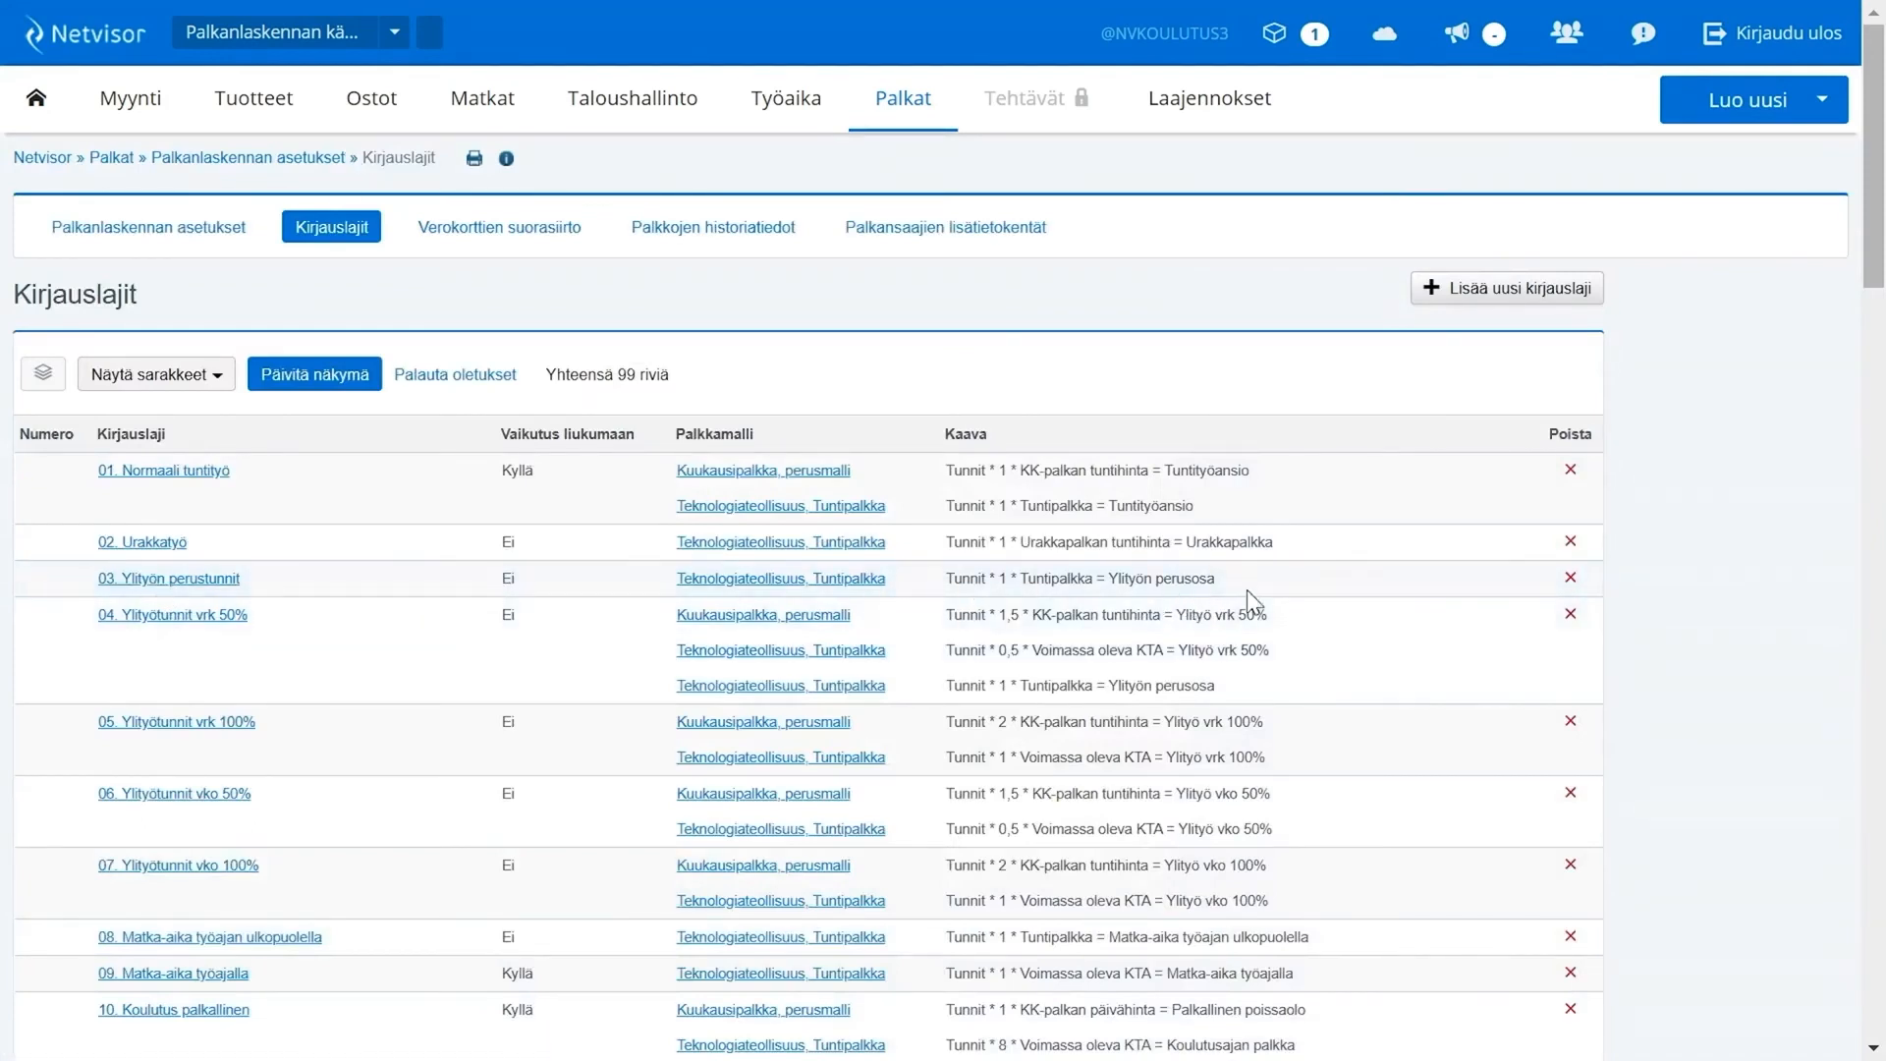
pyautogui.moveTo(945, 579); pyautogui.dragTo(1229, 583)
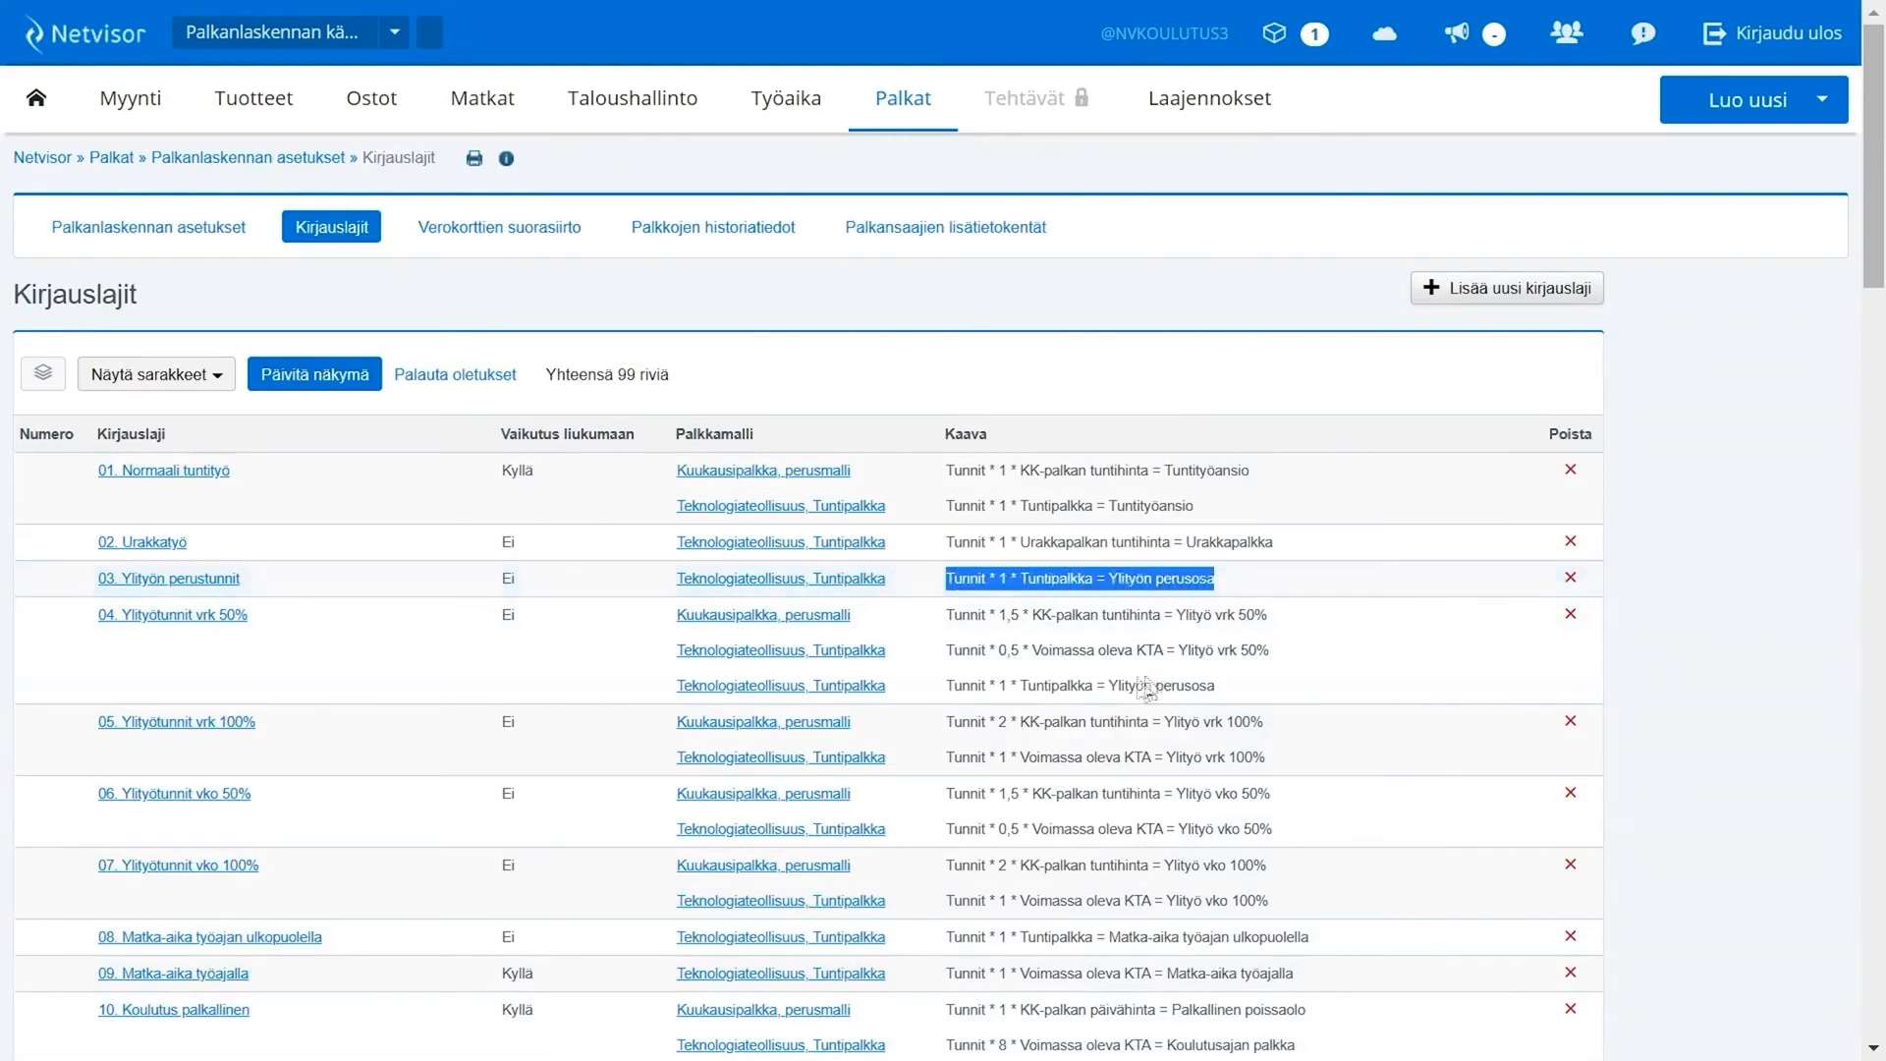
pyautogui.moveTo(960, 682); pyautogui.dragTo(1221, 692)
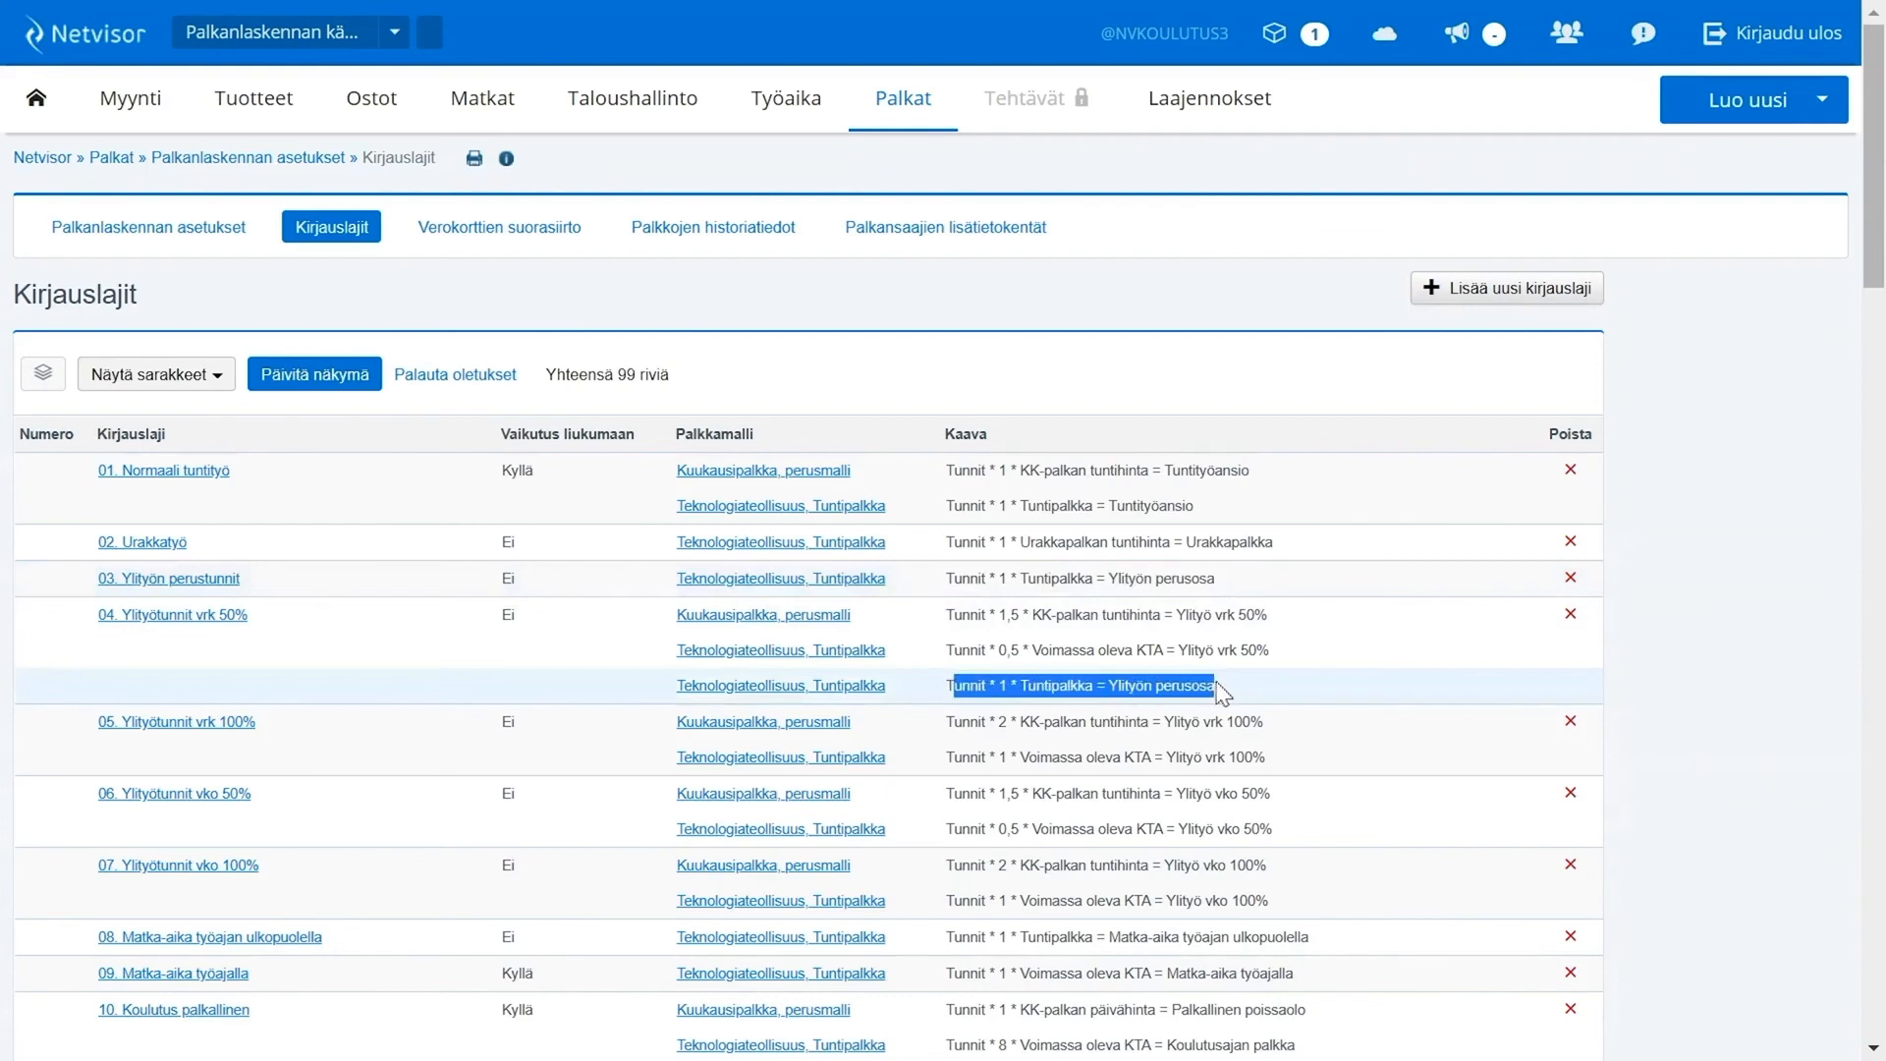
pyautogui.click(1222, 687)
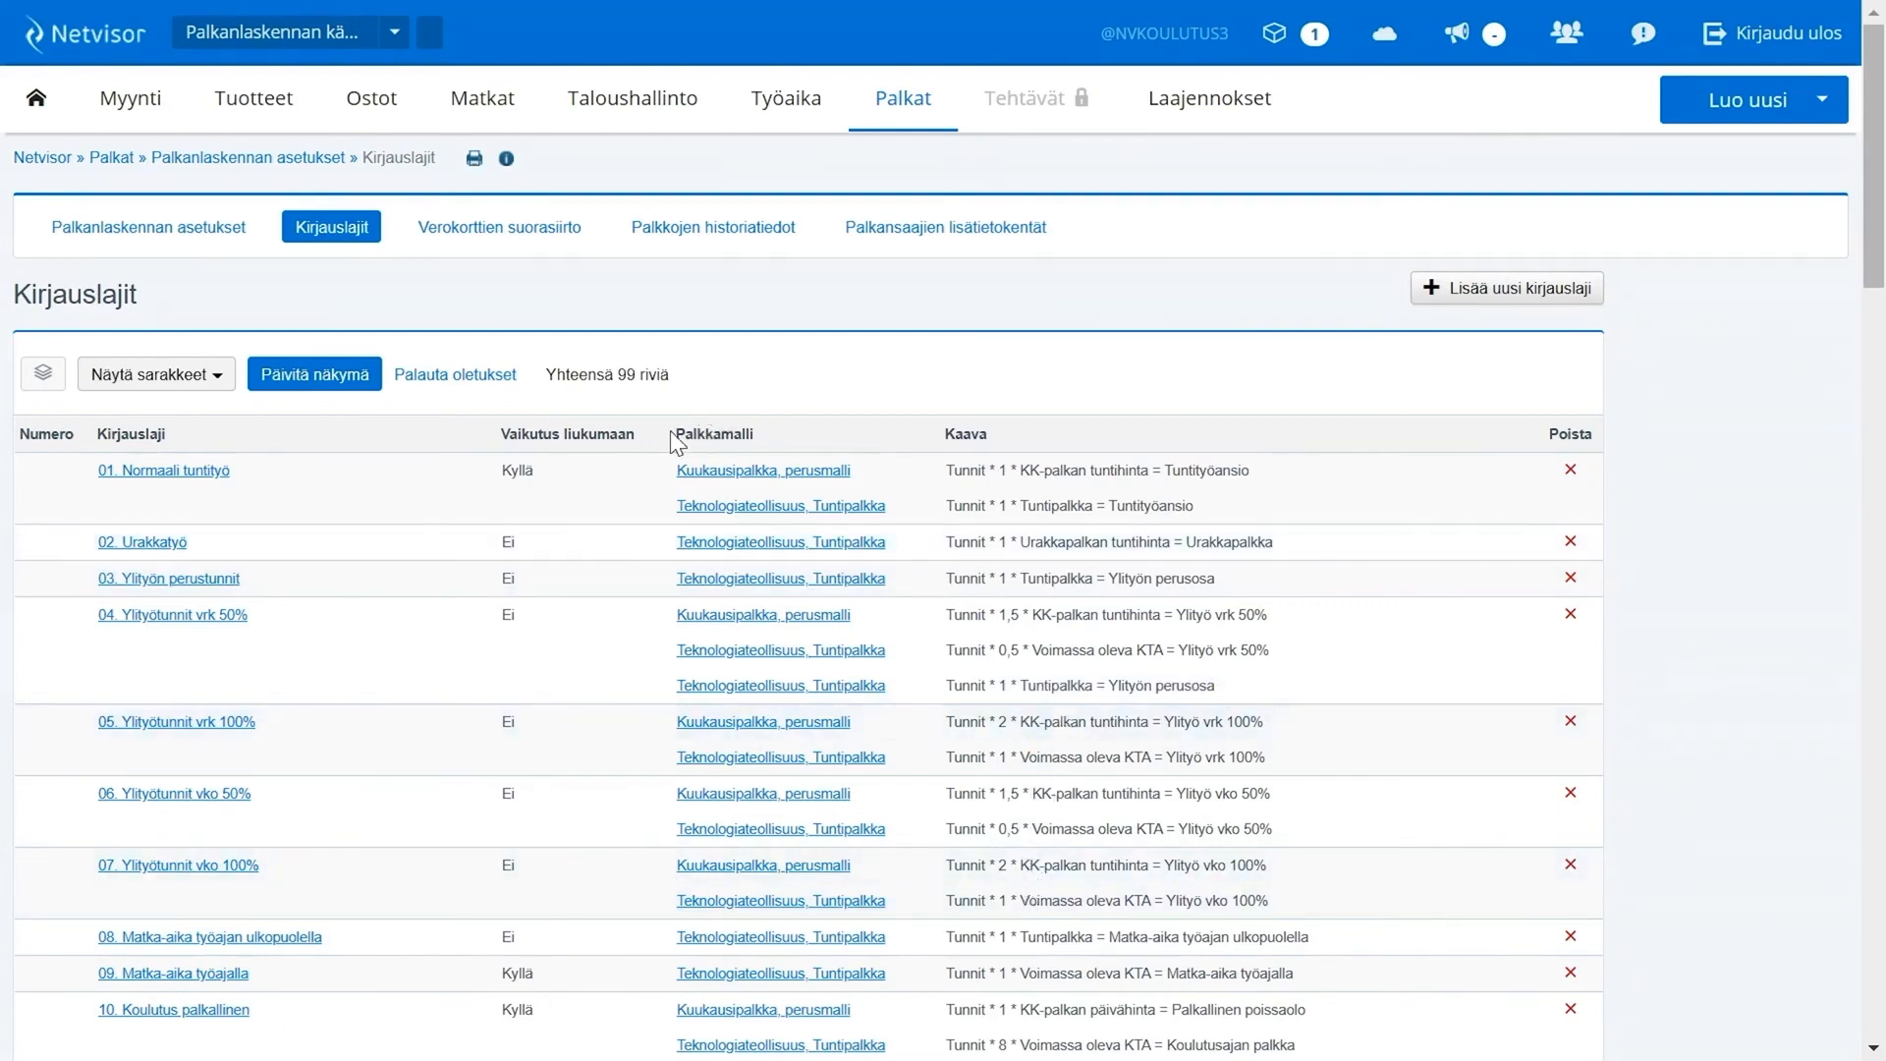
# Step: Set the Kuukausipalkka, perusmalli salary model's Säännöllinen viikkotyöaika to 37,50 hours and Työajan kirjaustapa to Kellonajoittain, and save
pyautogui.click(728, 481)
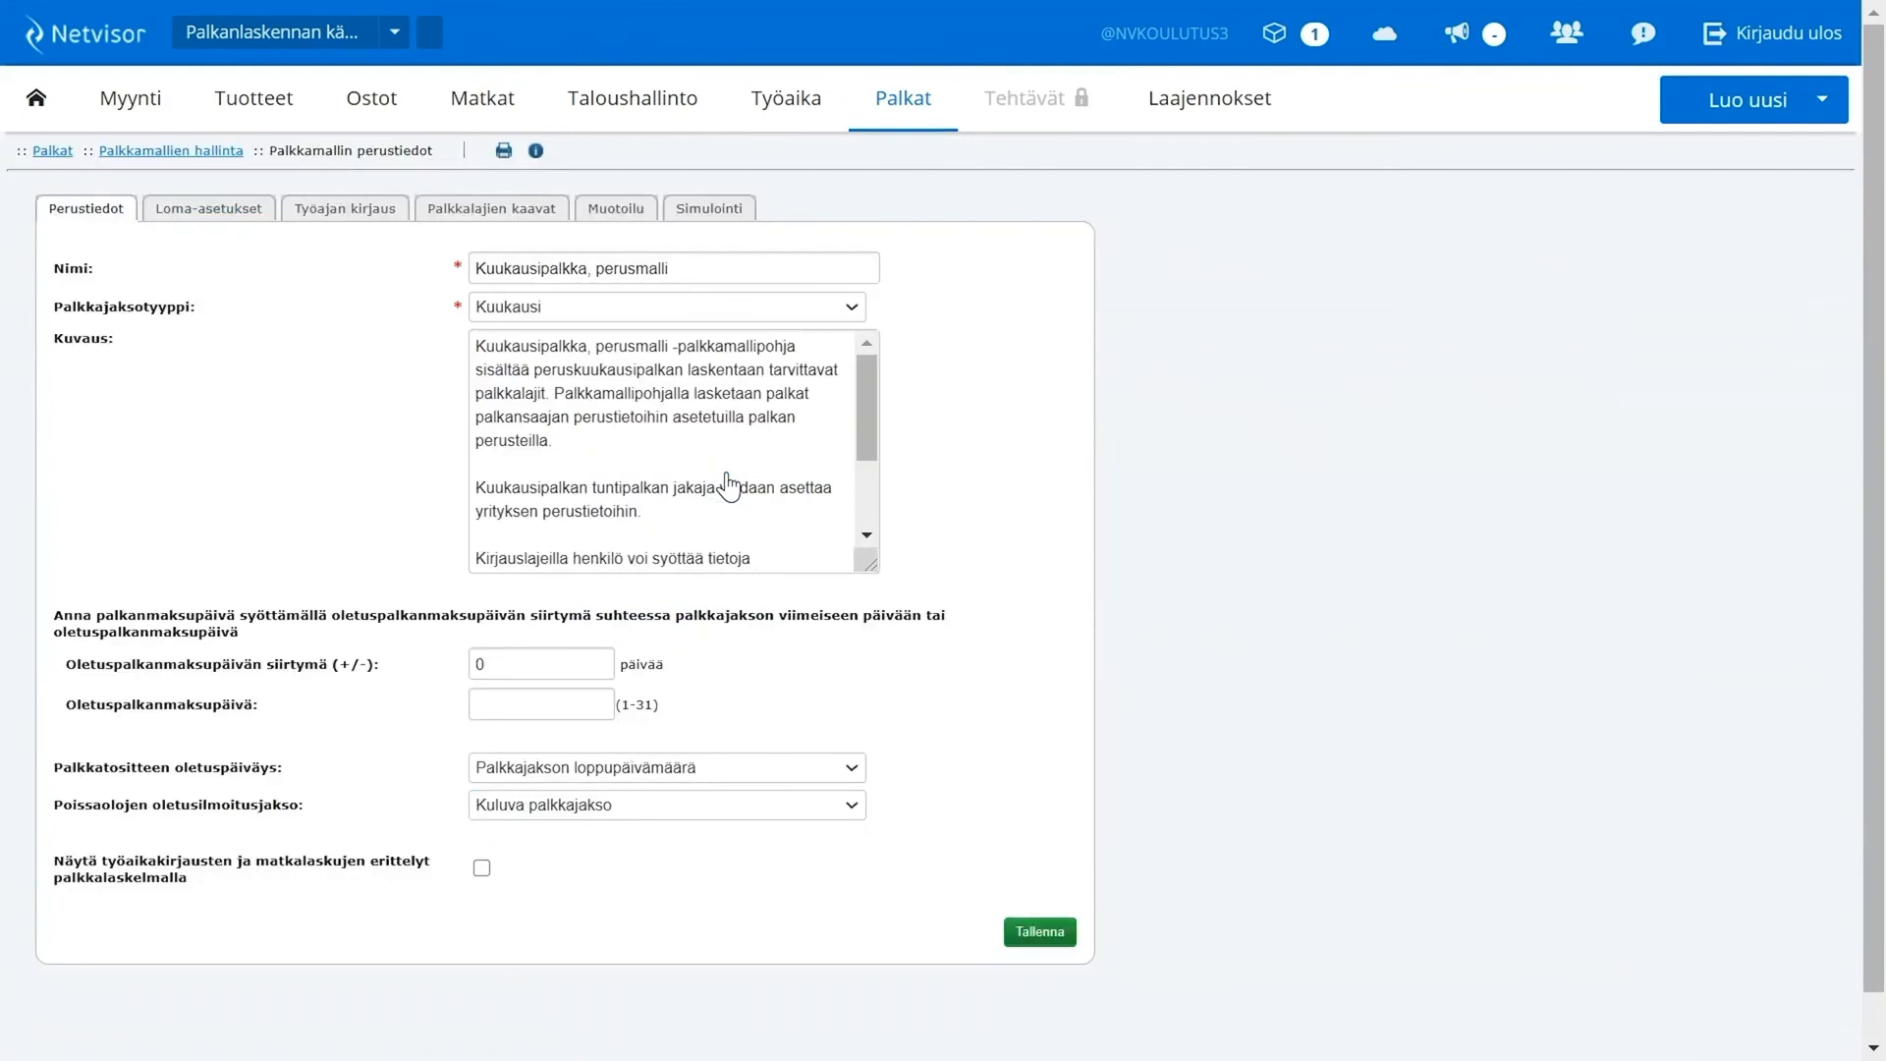
pyautogui.click(329, 224)
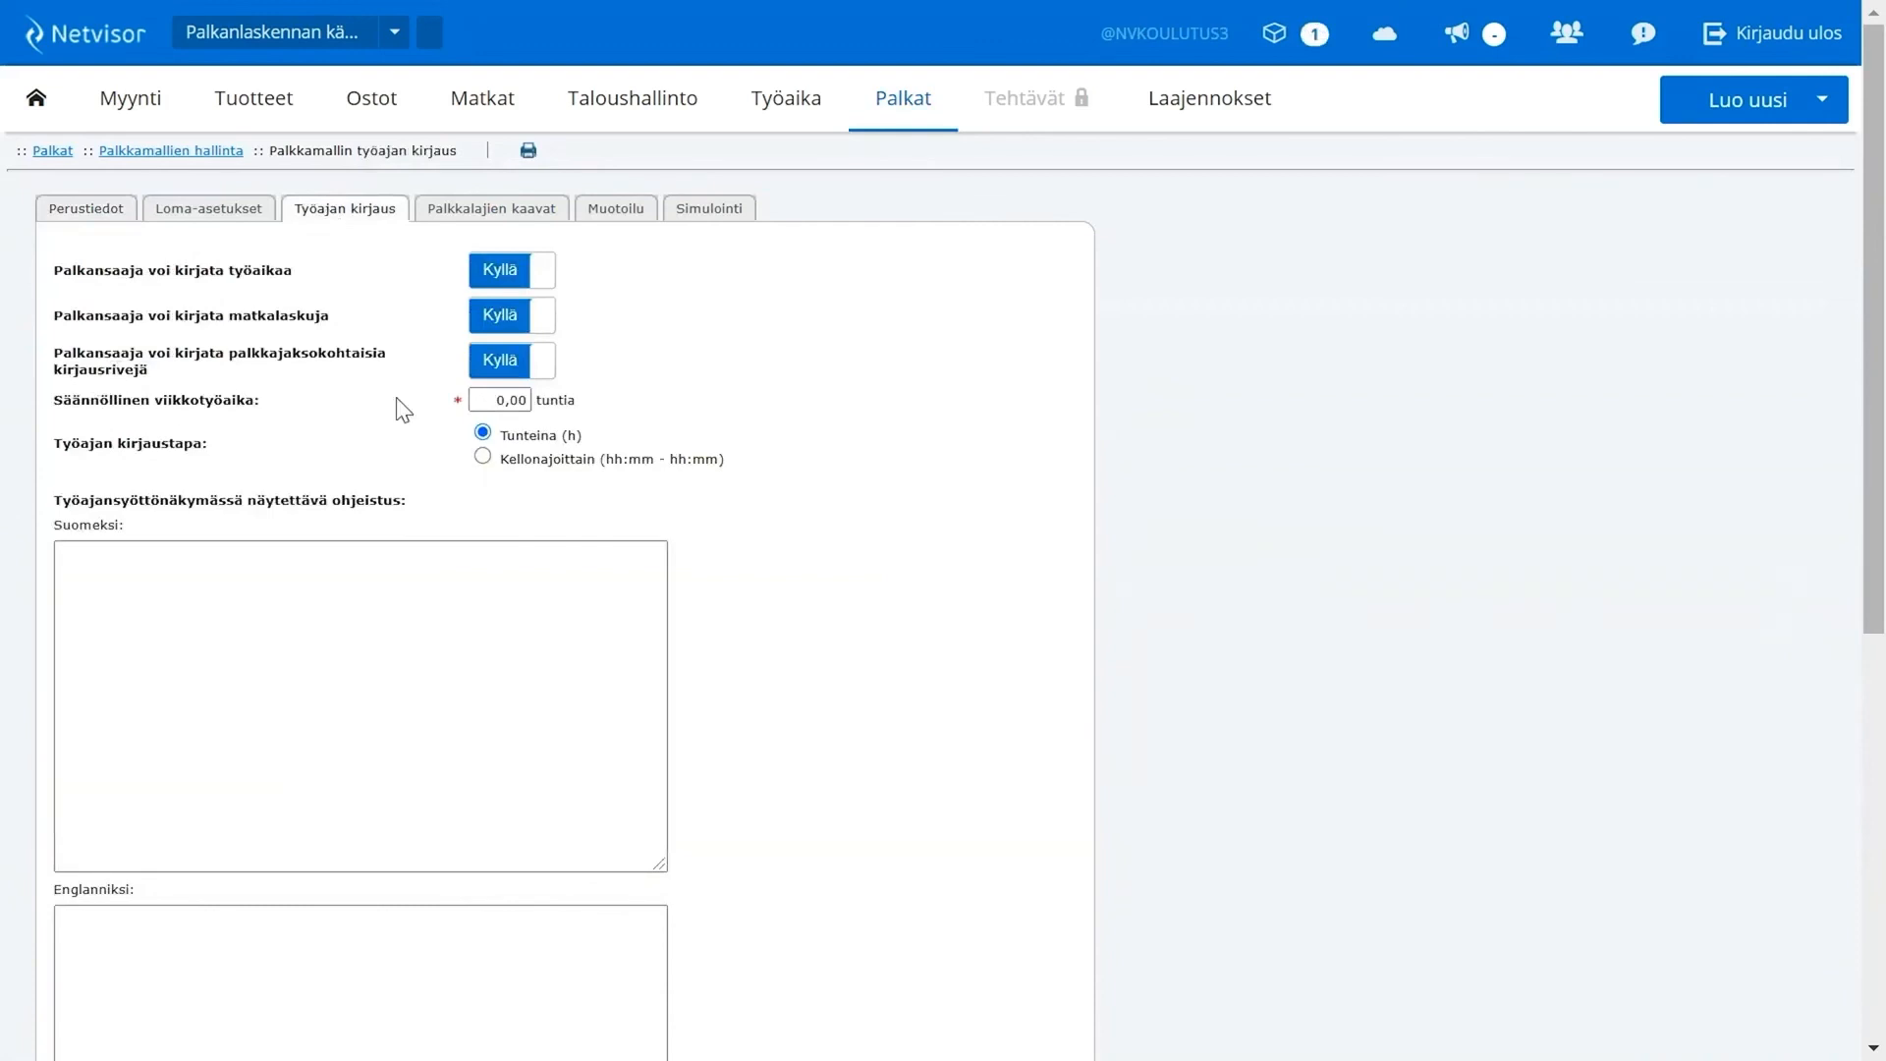
pyautogui.click(481, 401)
pyautogui.write('37,50')
pyautogui.click(483, 457)
pyautogui.scroll(-1, 931, 539)
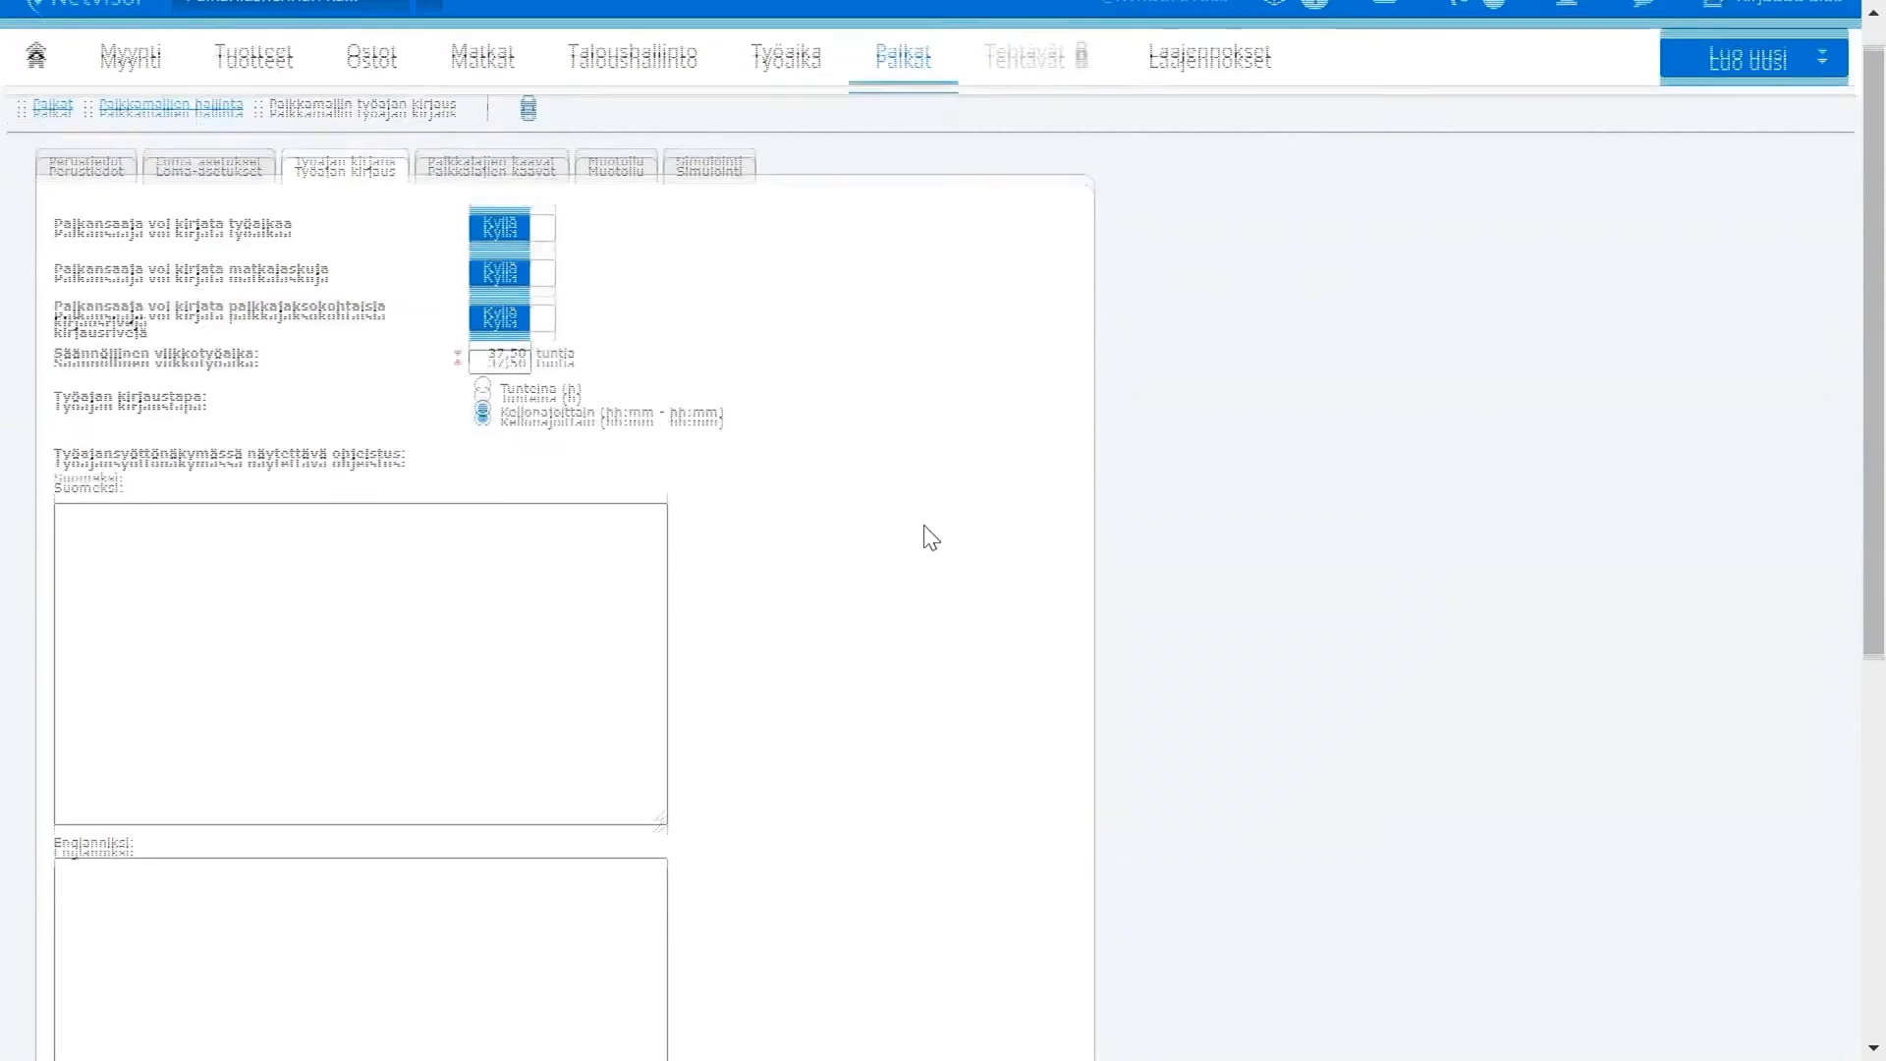
pyautogui.scroll(-5, 931, 538)
pyautogui.click(1042, 953)
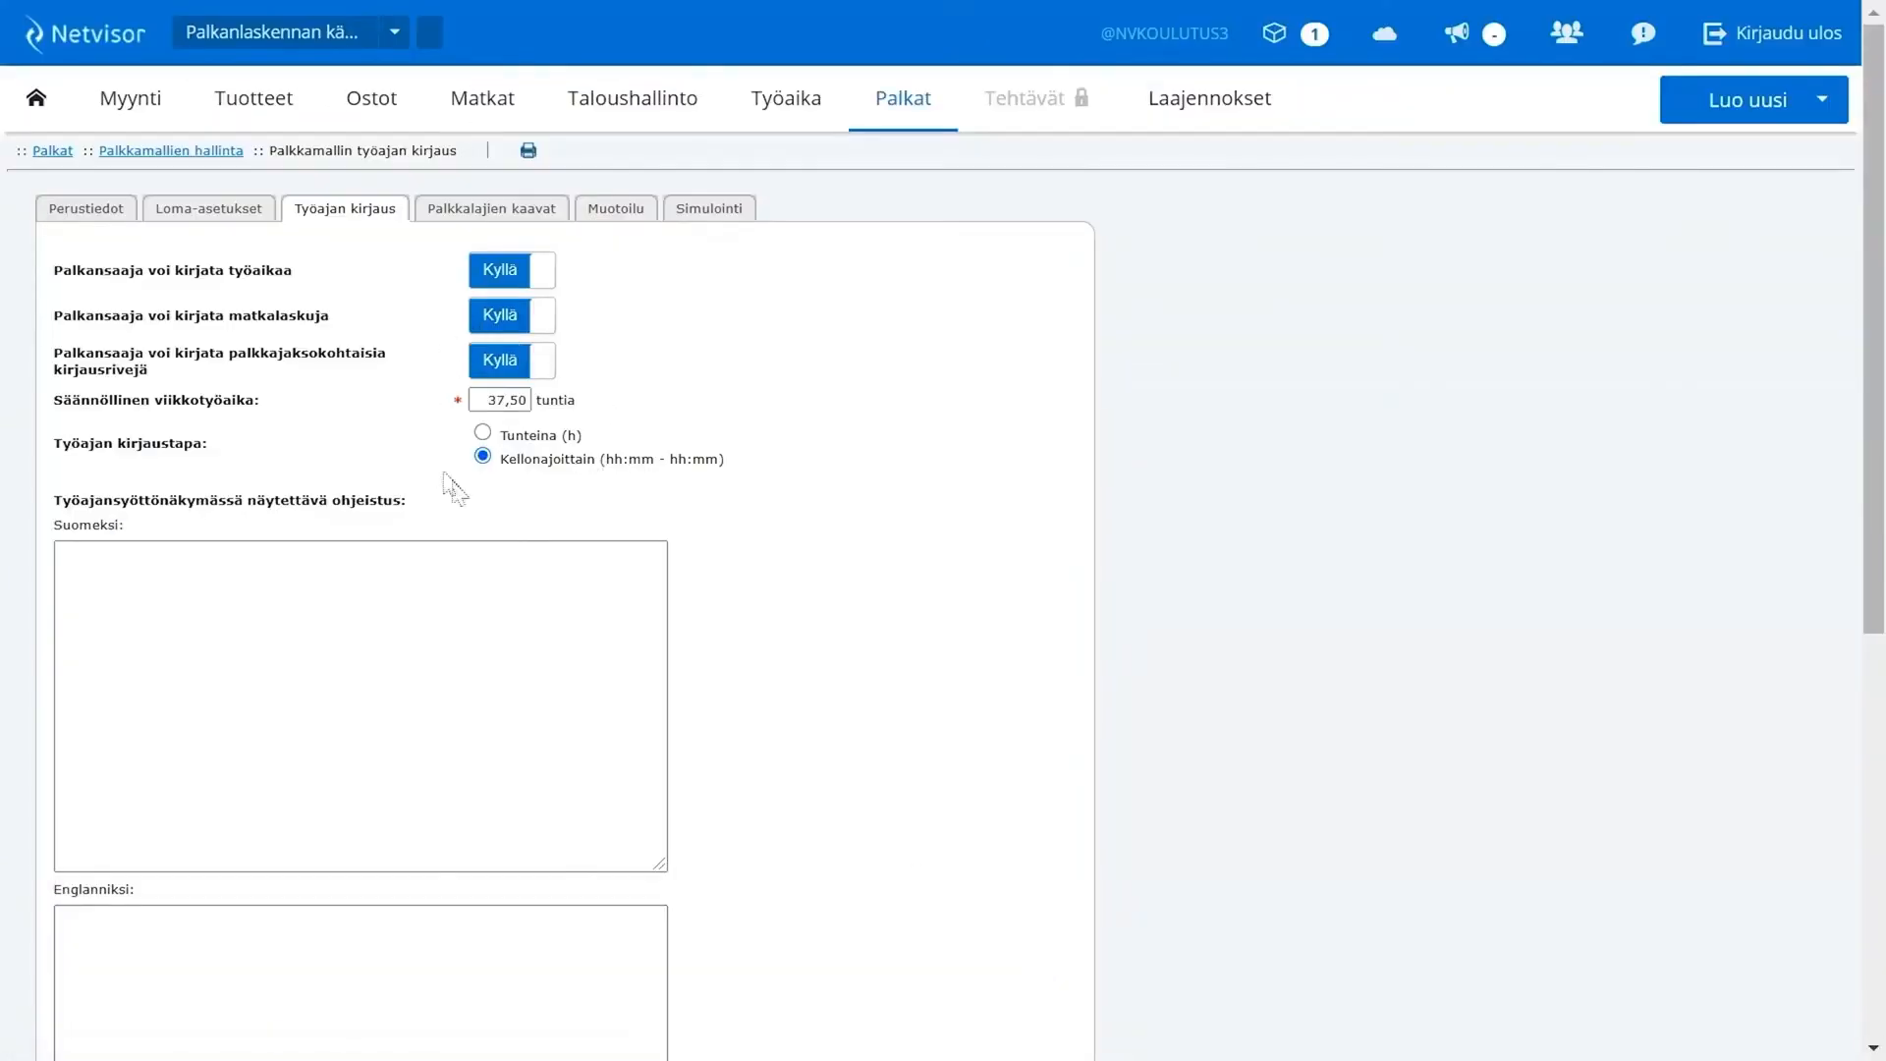
# Step: Set the Teknologiateollisuus, Tuntipalkka salary model's Säännöllinen viikkotyöaika to 40,00 hours and Työajan kirjaustapa to Kellonajoittain, and save
pyautogui.click(175, 154)
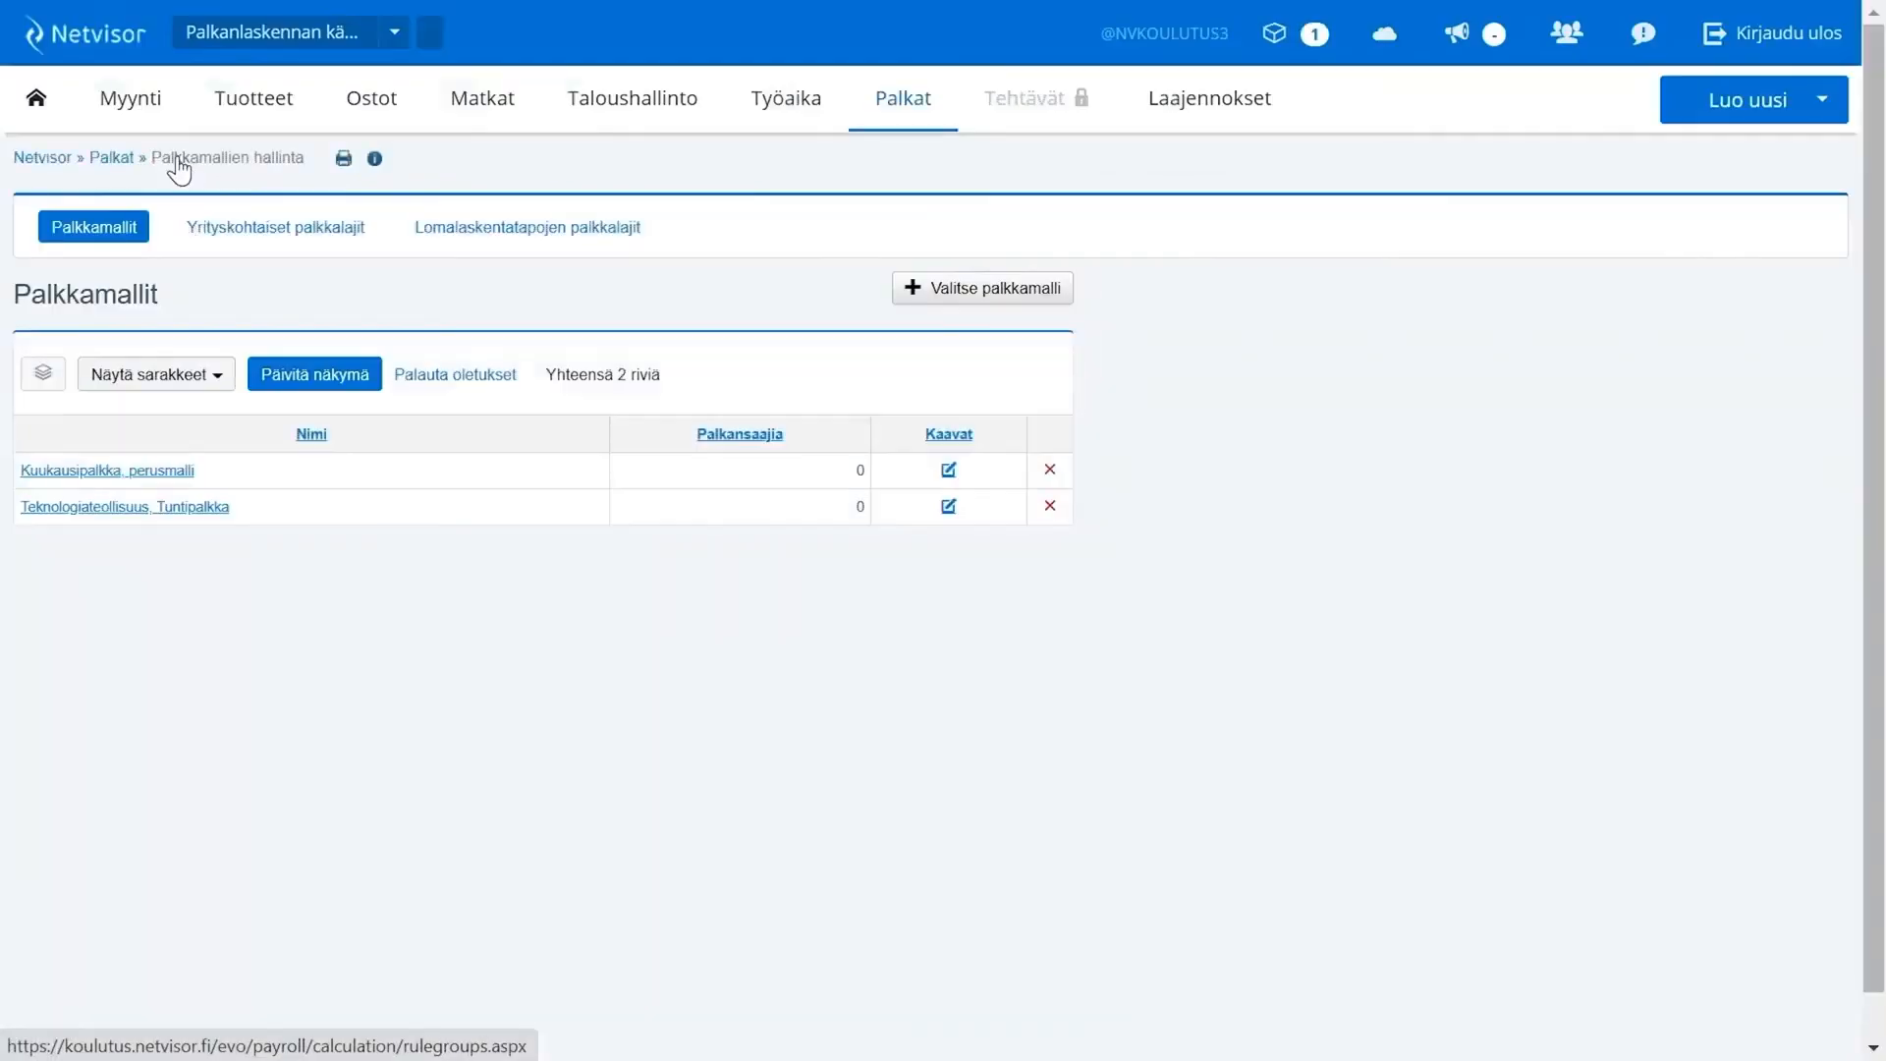
pyautogui.click(176, 509)
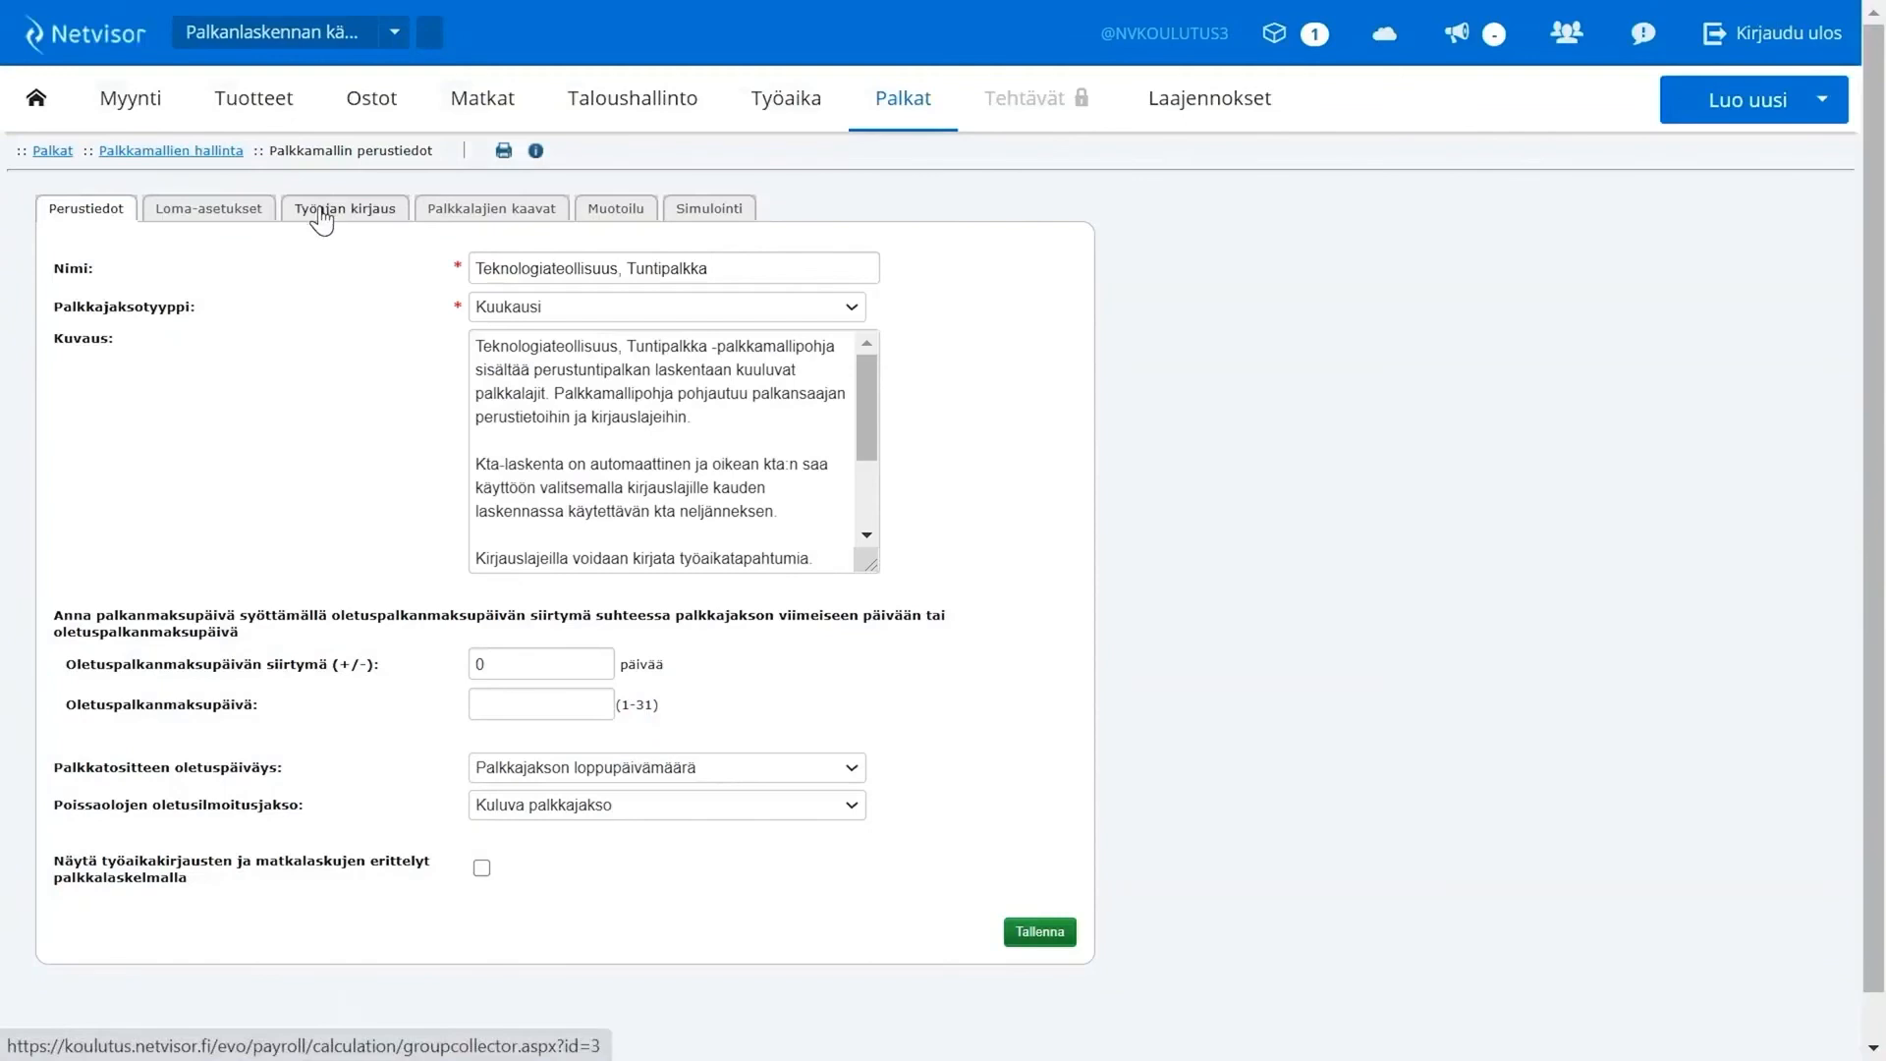
pyautogui.click(322, 210)
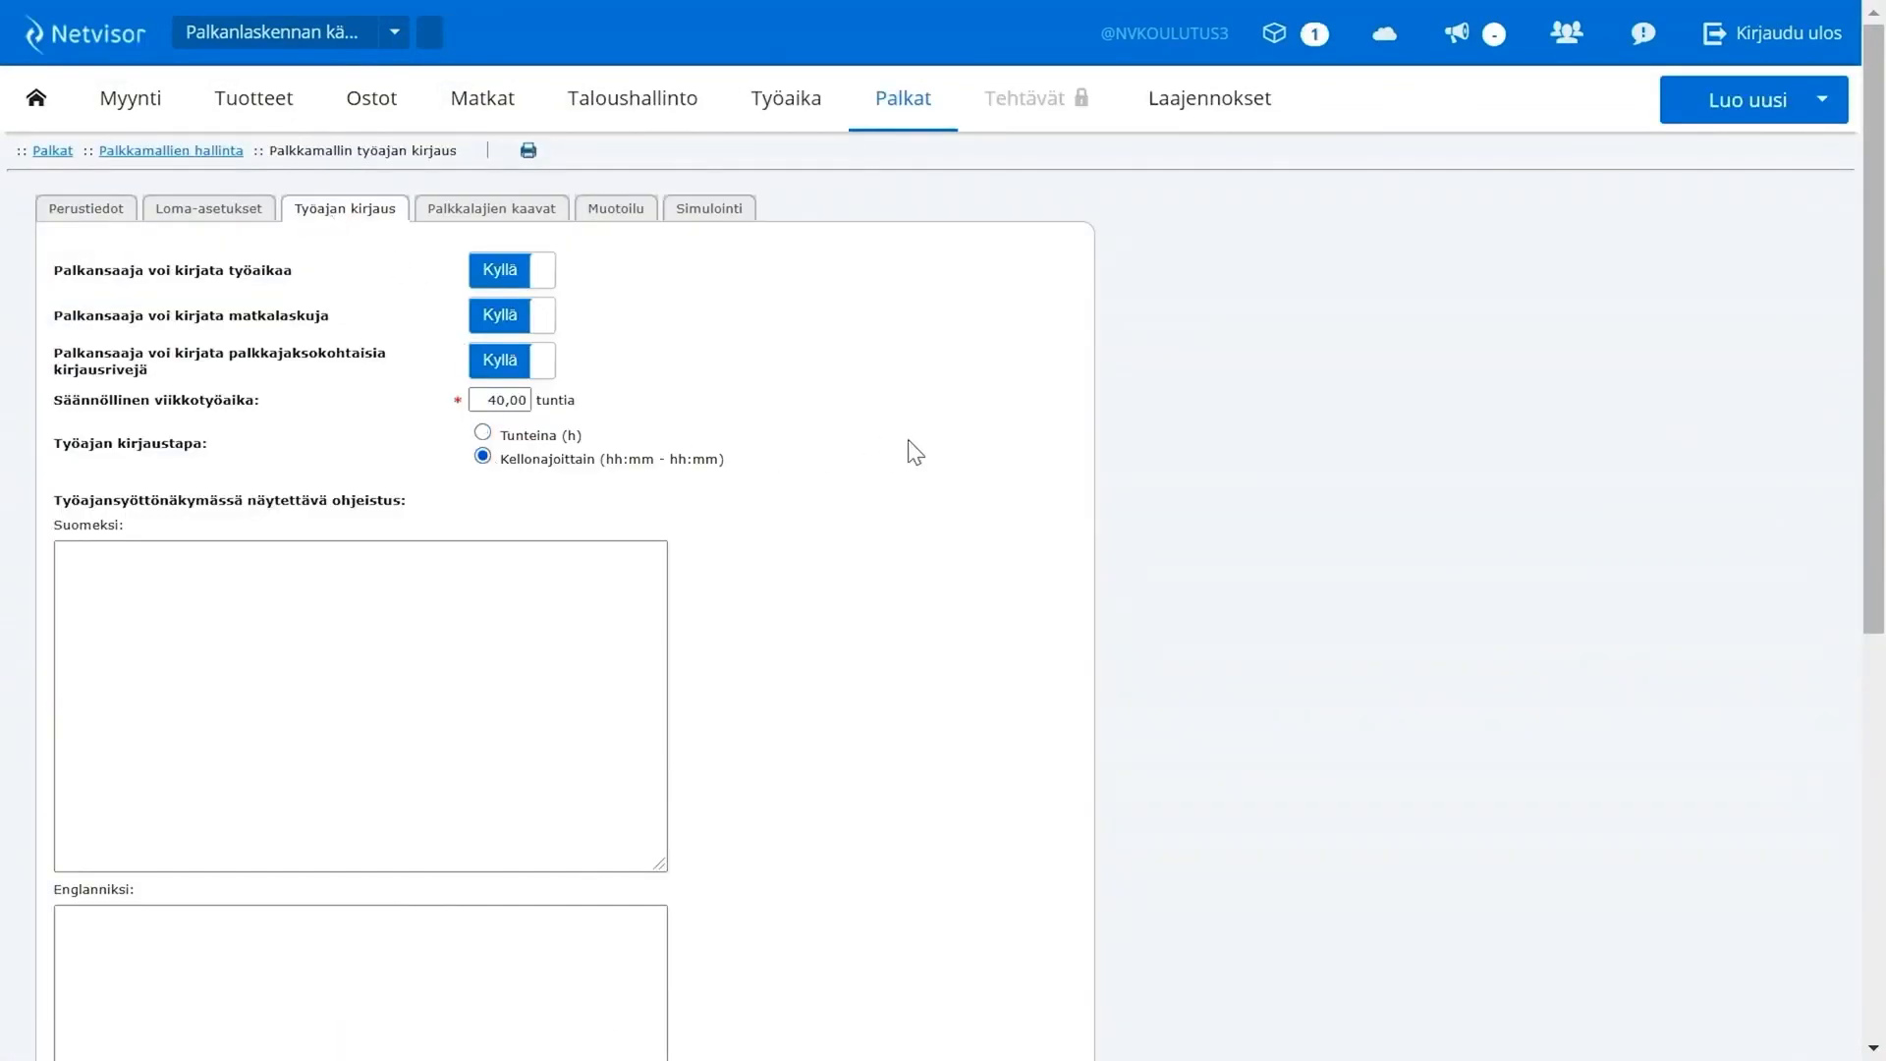
pyautogui.scroll(-7, 914, 451)
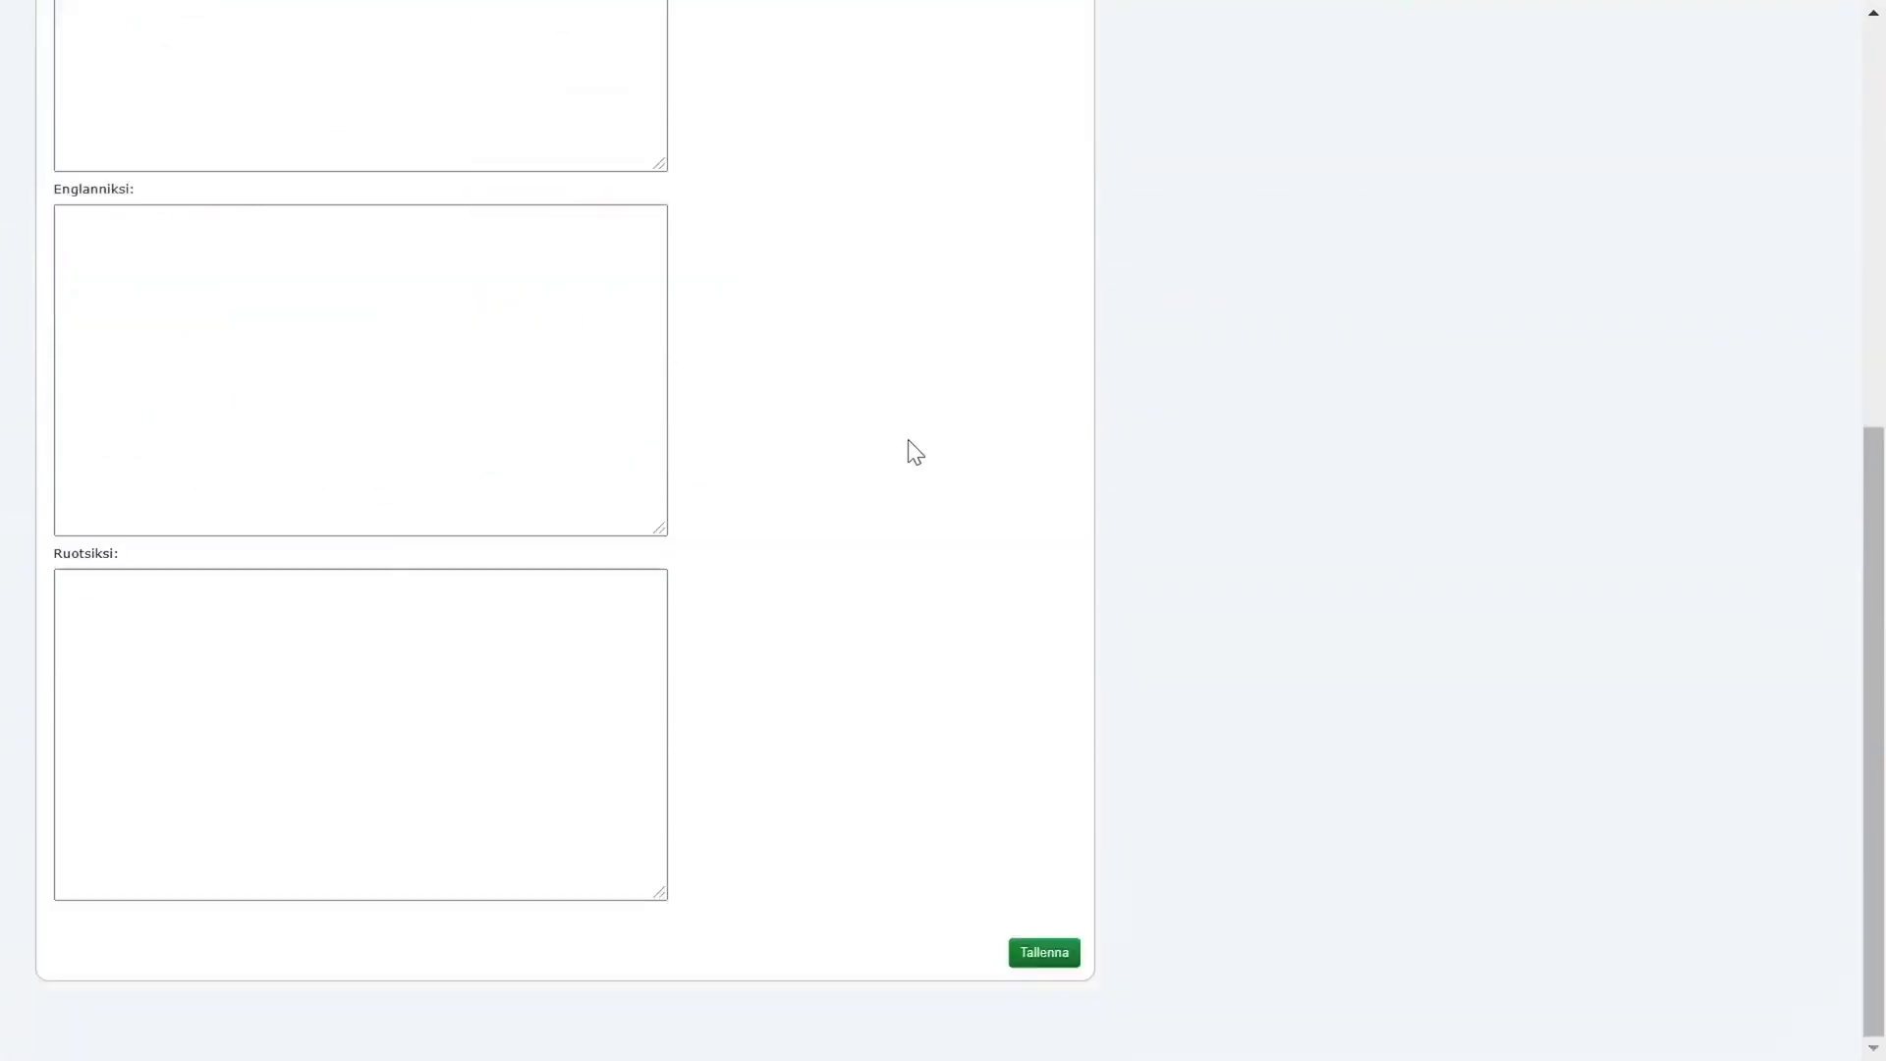
pyautogui.click(1041, 958)
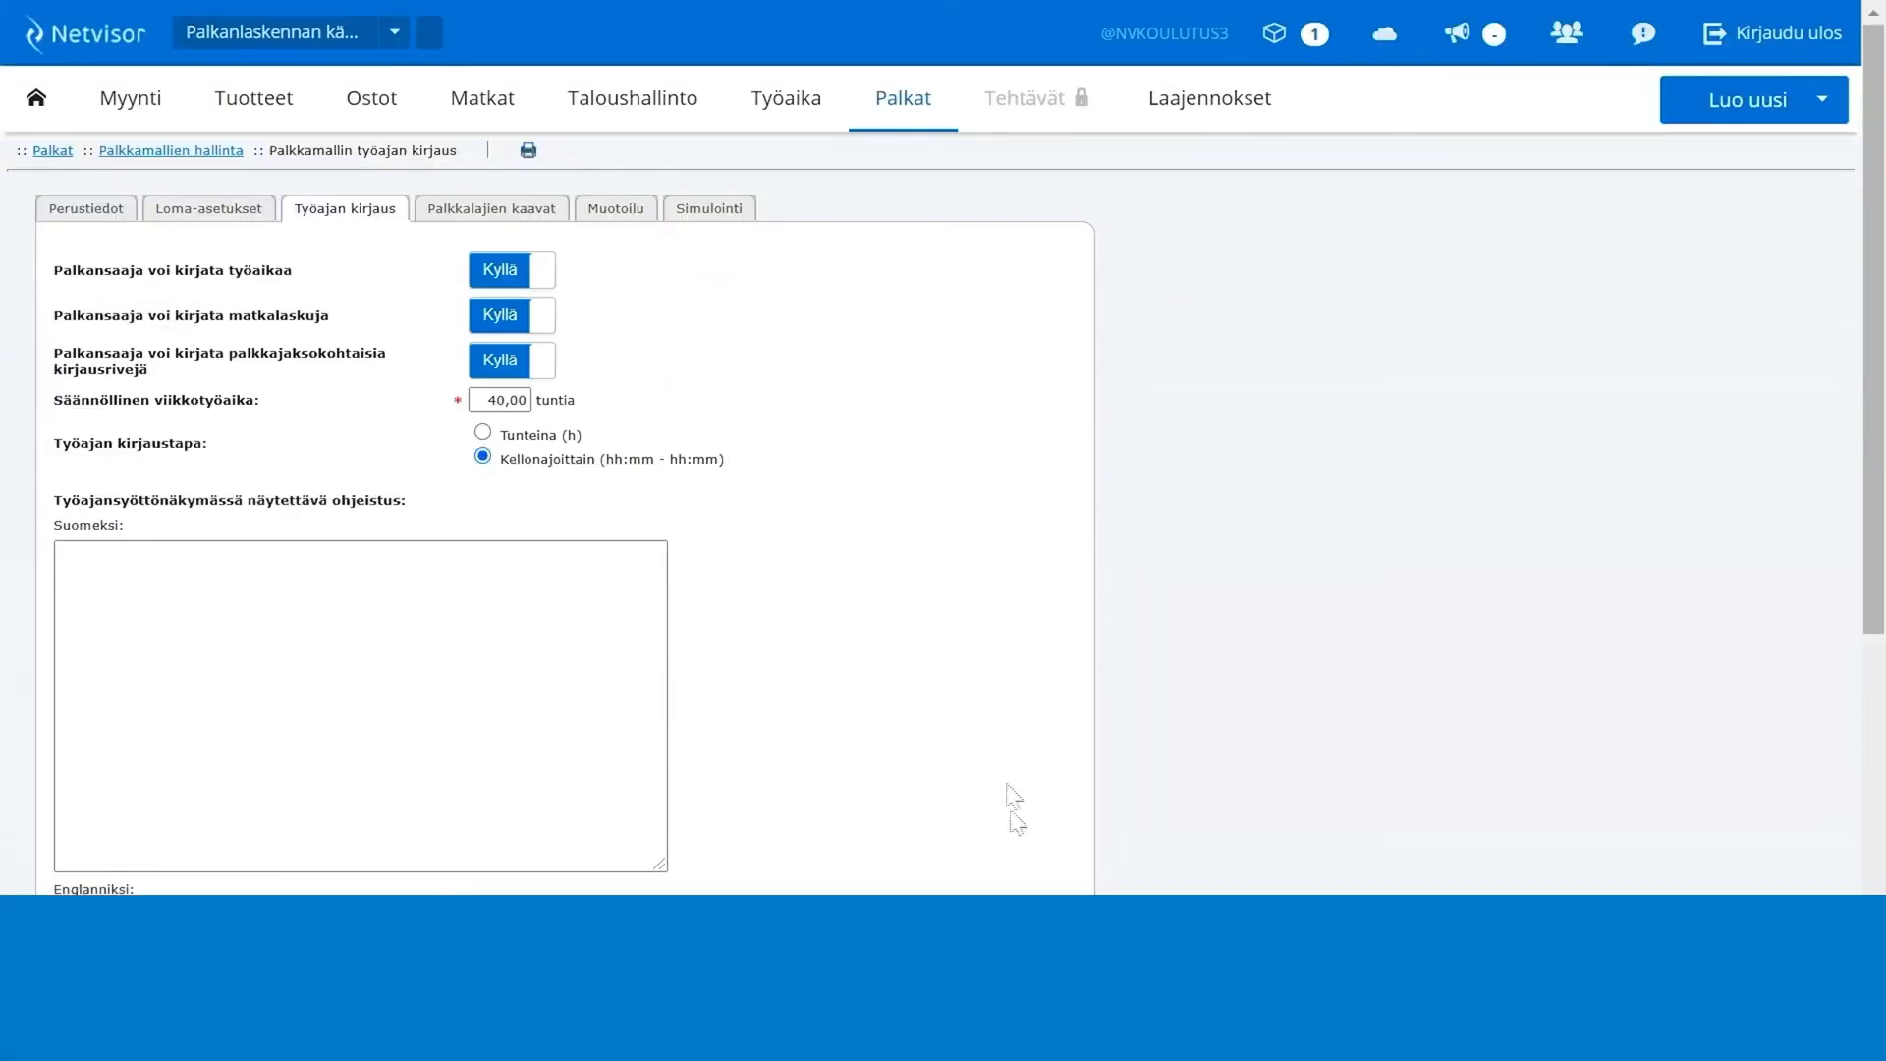